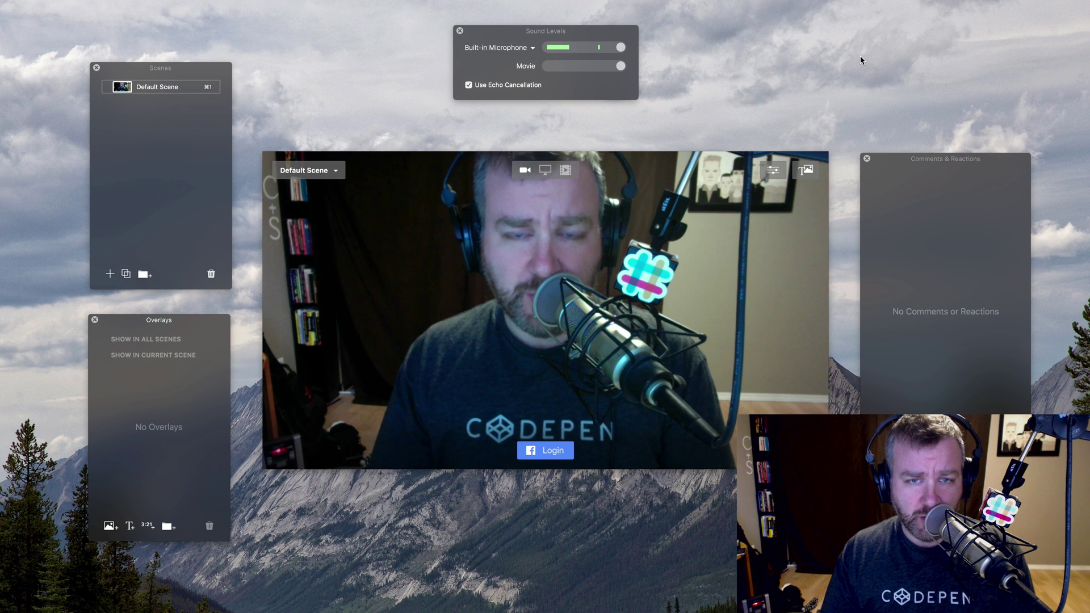
Step: Quit the SizeUp utility
left_click(892, 0)
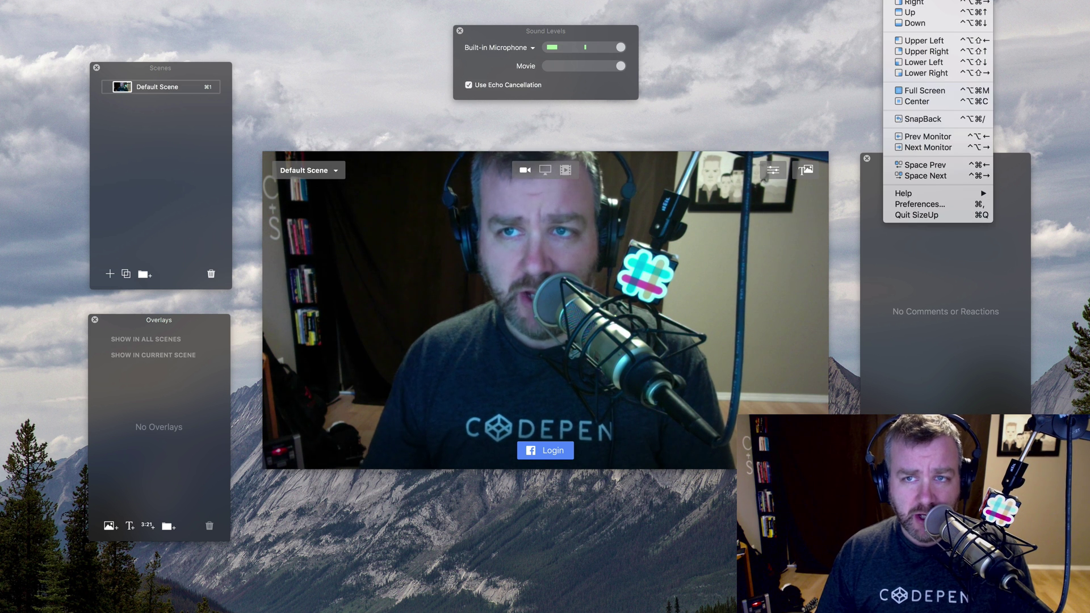
left_click(934, 215)
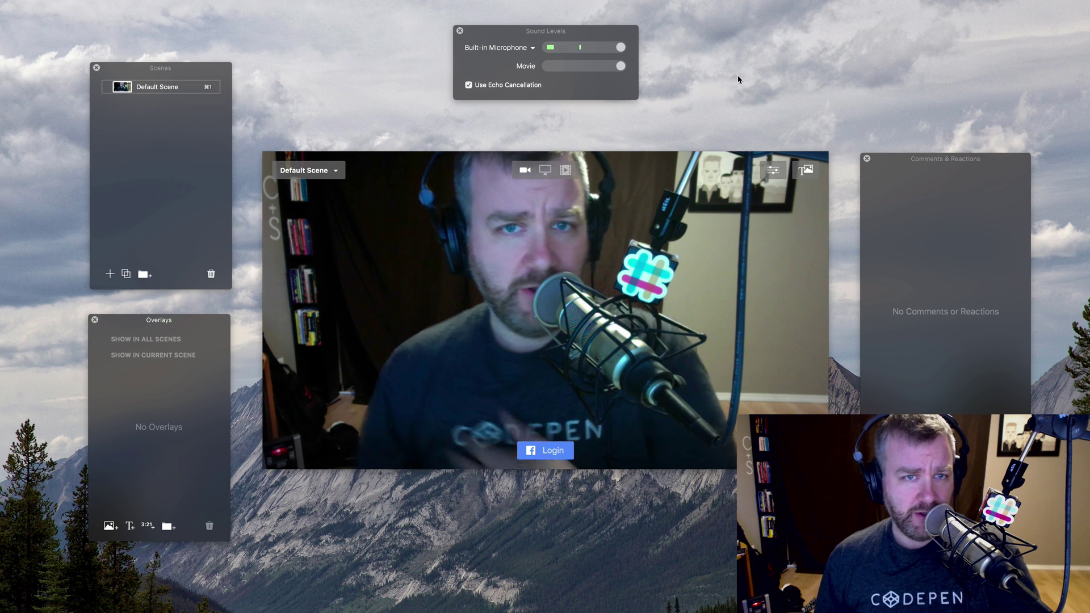
Step: Rearrange the floating Scenes, Comments & Reactions, Overlays and Sound Levels windows around the video preview
left_click(526, 170)
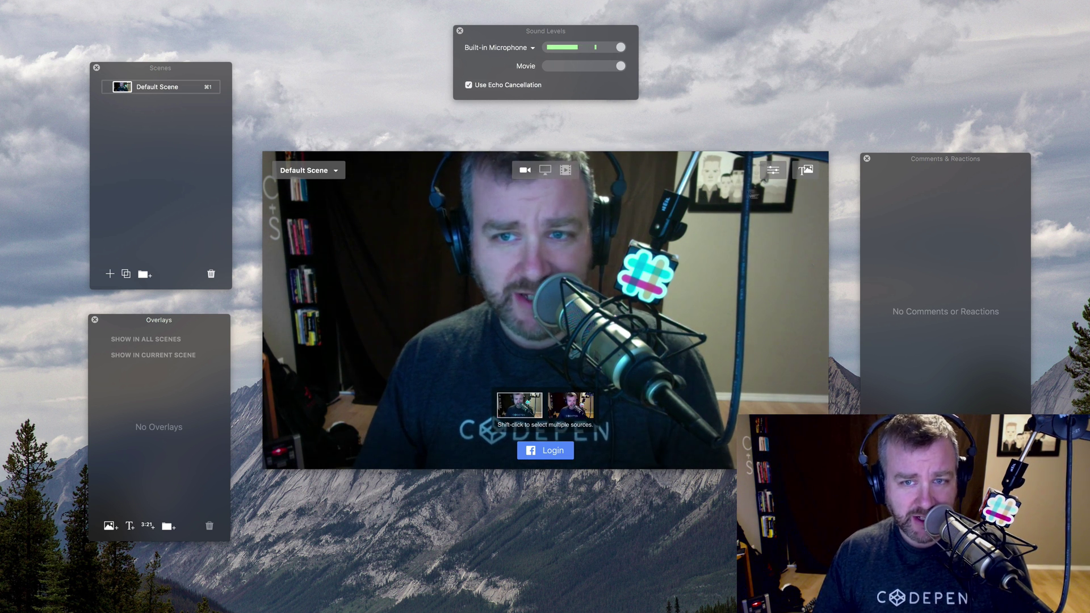
mouse_move(100, 94)
left_mouse_down()
mouse_move(34, 93)
mouse_move(104, 87)
left_mouse_up()
left_click_drag(928, 165, 926, 166)
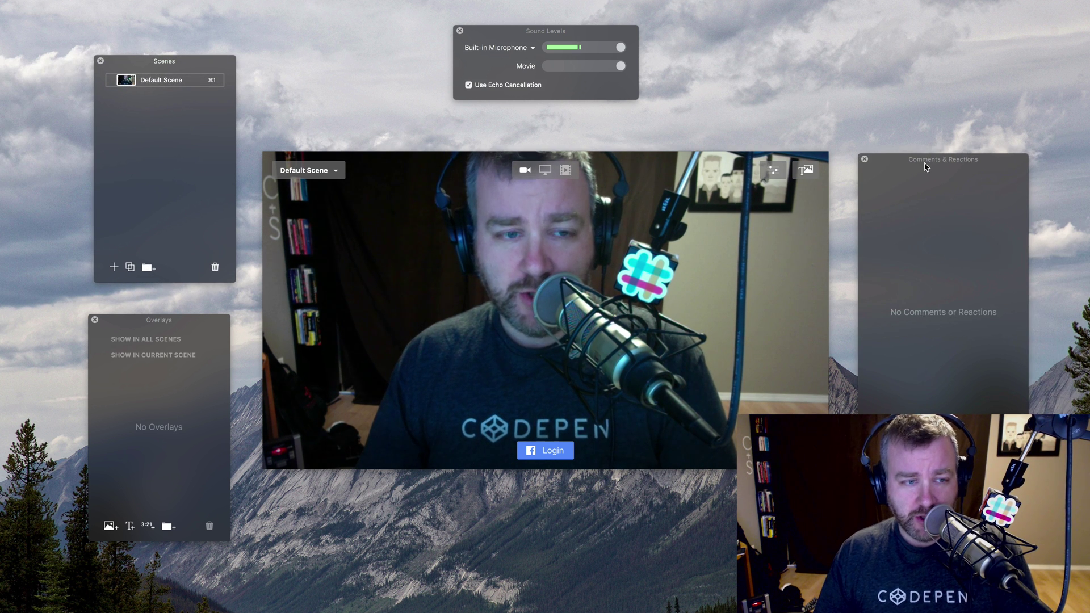
mouse_move(219, 321)
left_mouse_down()
mouse_move(236, 312)
mouse_move(225, 309)
left_mouse_up()
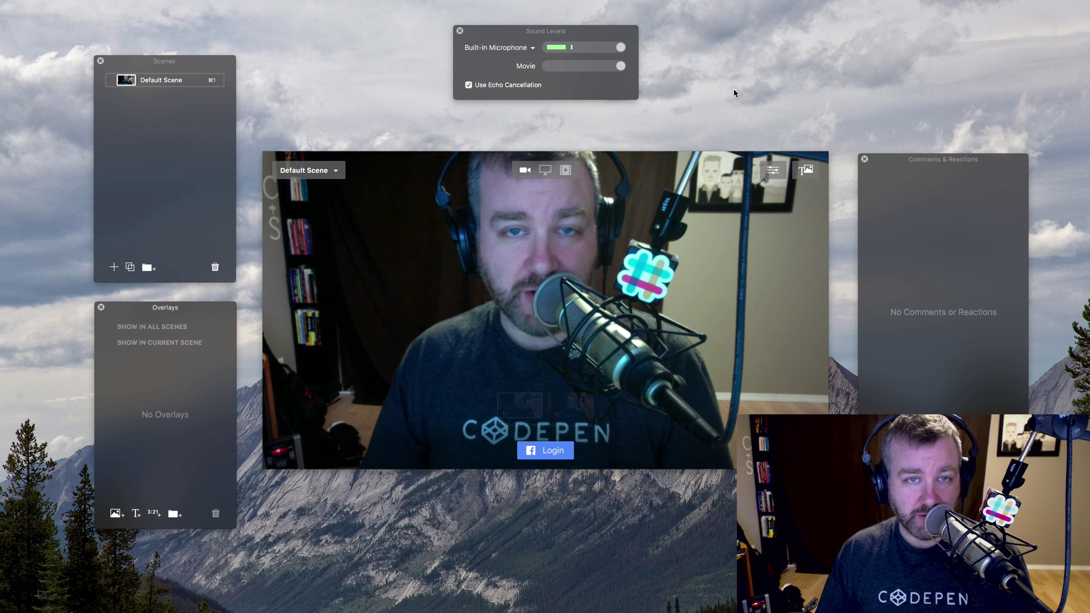
left_click_drag(614, 37, 624, 43)
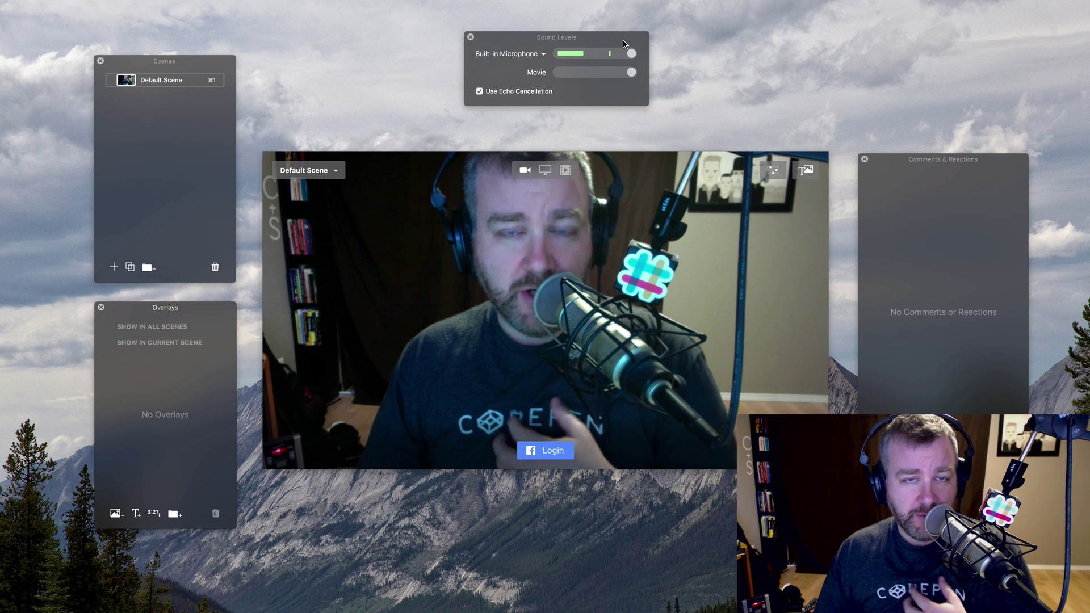
Step: Set the microphone source to Scarlett 18i8 USB and turn off echo cancellation
left_click(543, 55)
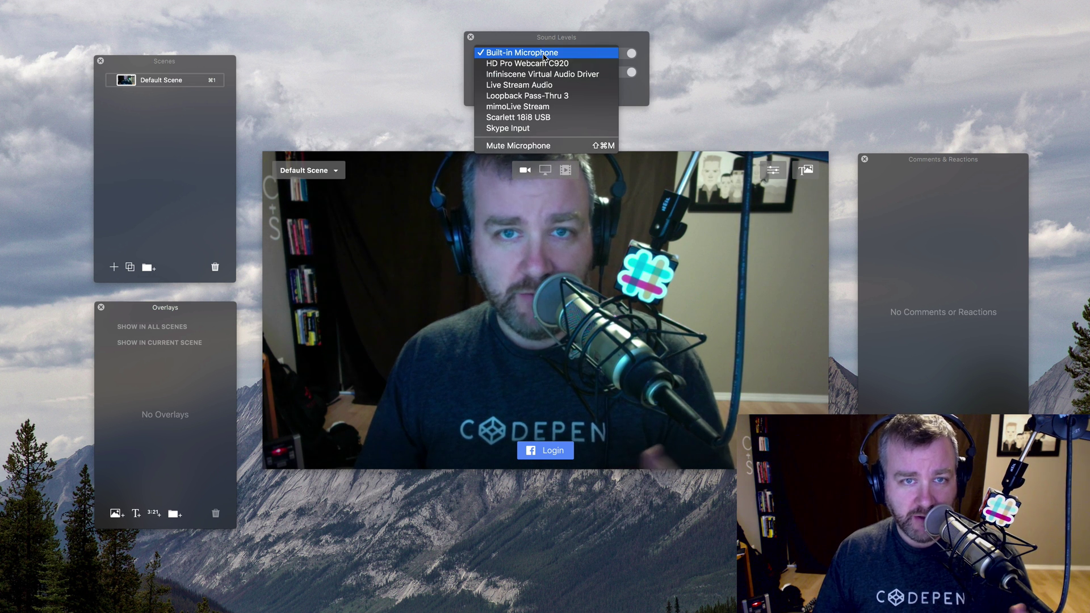
left_click(551, 118)
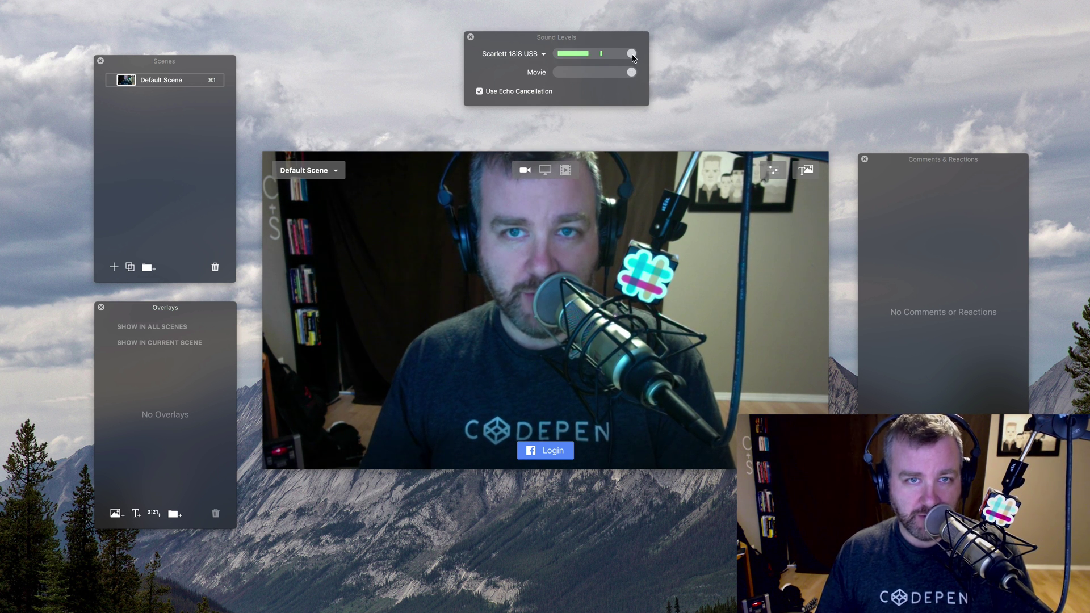
left_click(480, 92)
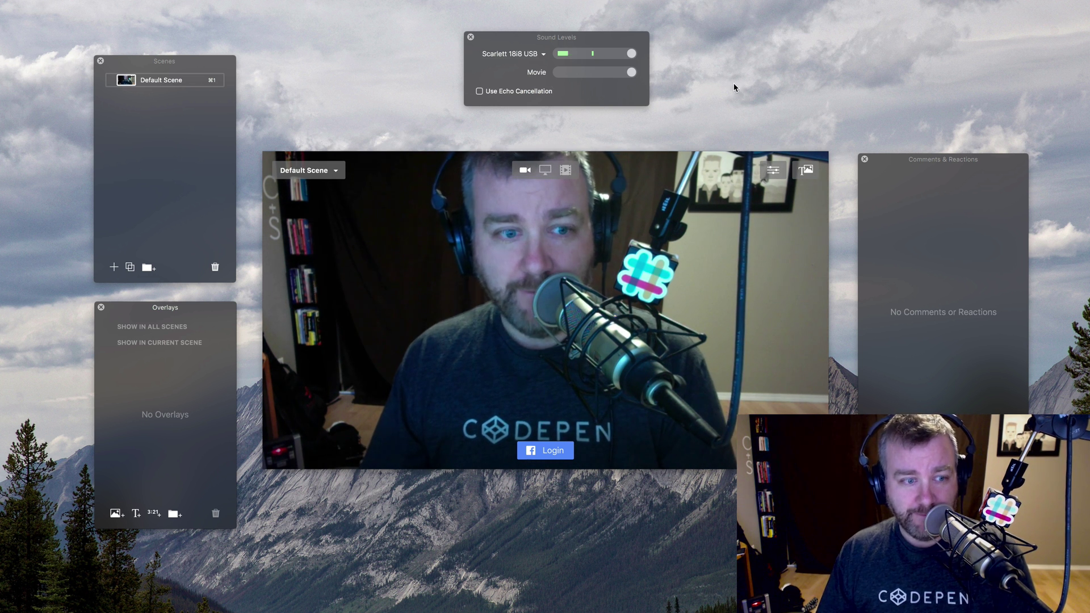
Step: Switch the Default Scene's video source to the other connected camera
left_click(525, 170)
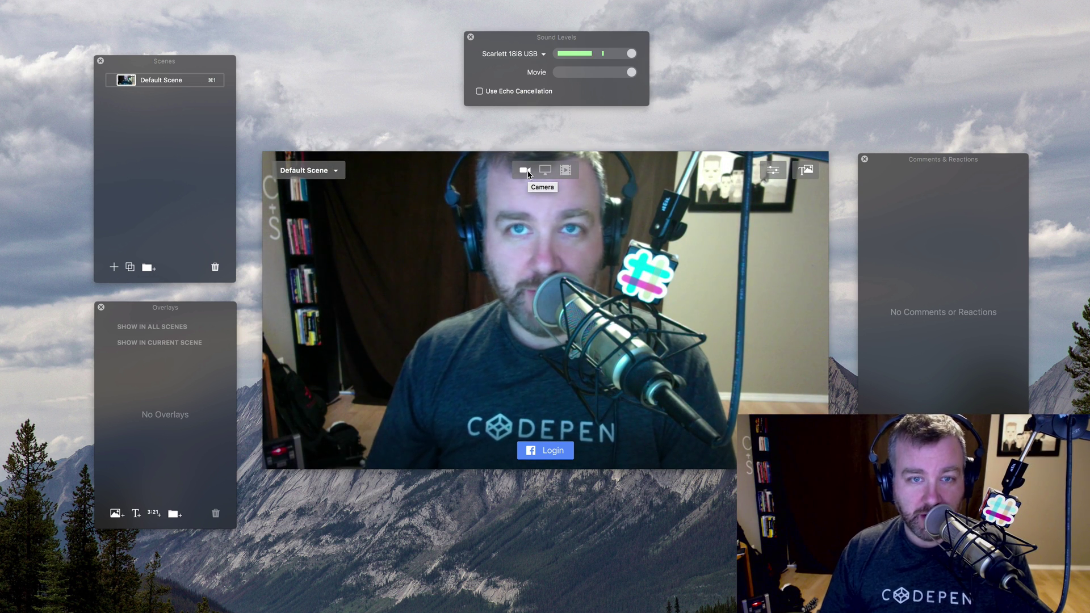
left_click(526, 171)
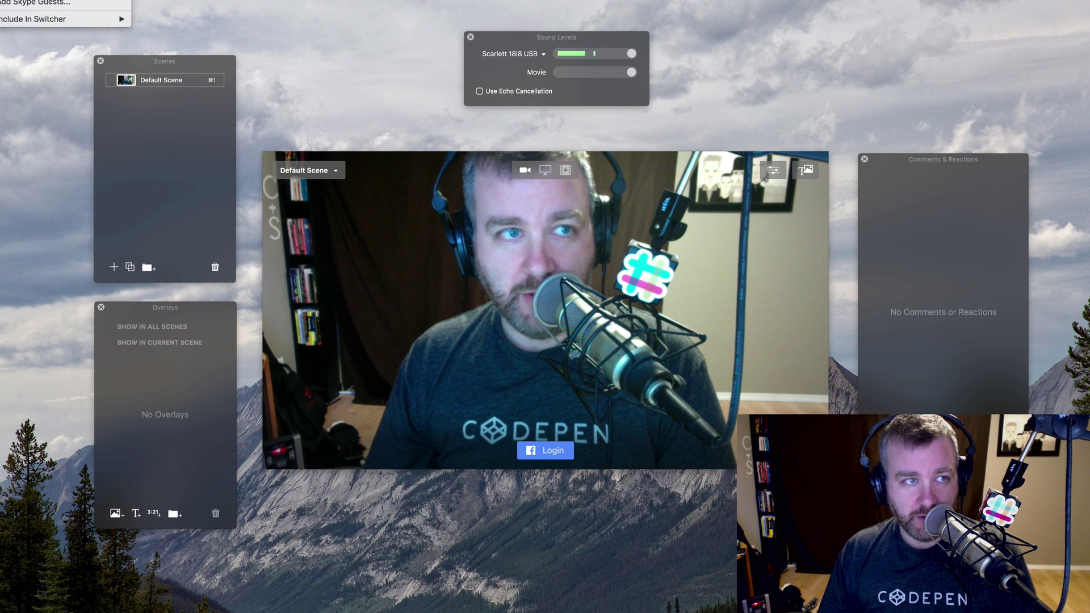
left_click(517, 271)
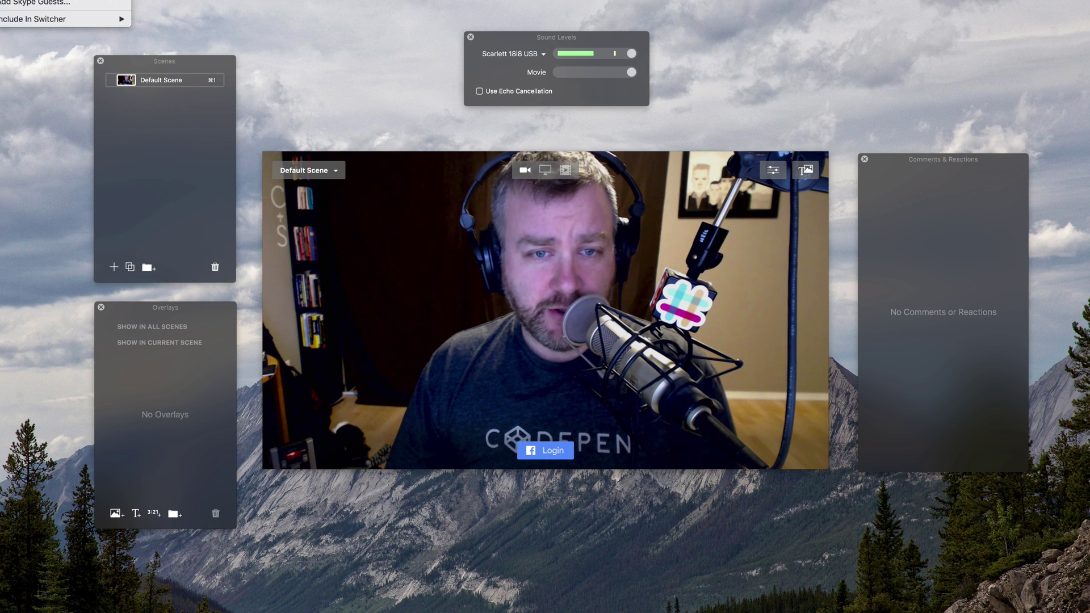
key("Escape")
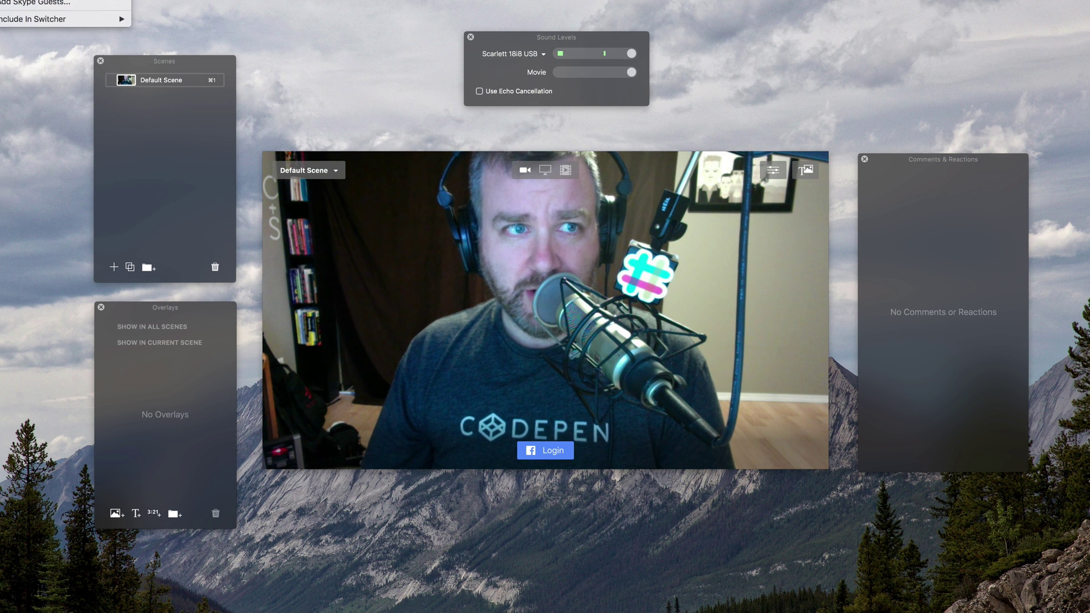
key("Escape")
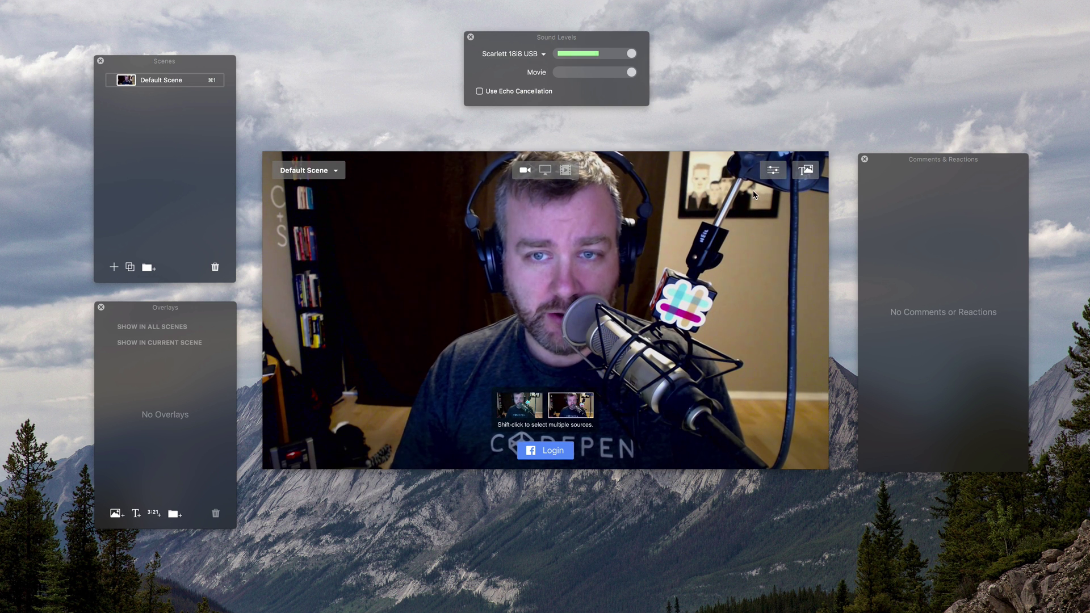
Step: Toggle the Sound Levels window off and back on
left_click(335, 172)
left_click(340, 203)
left_click(772, 172)
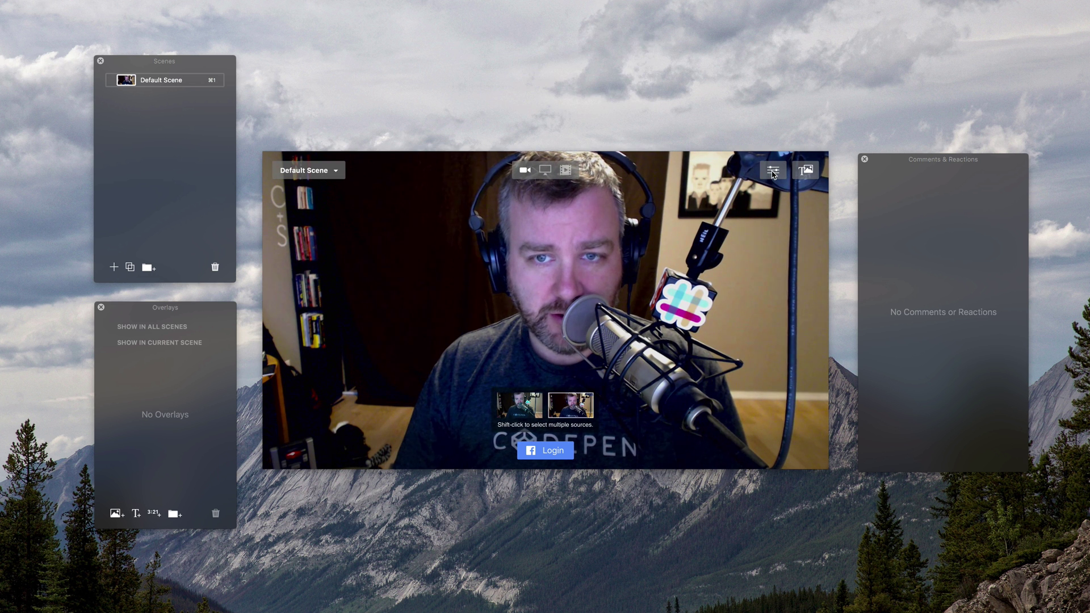
left_click(773, 172)
Step: Start a new text overlay containing the host's first name followed by "is Testing Ecamm"
left_click(807, 171)
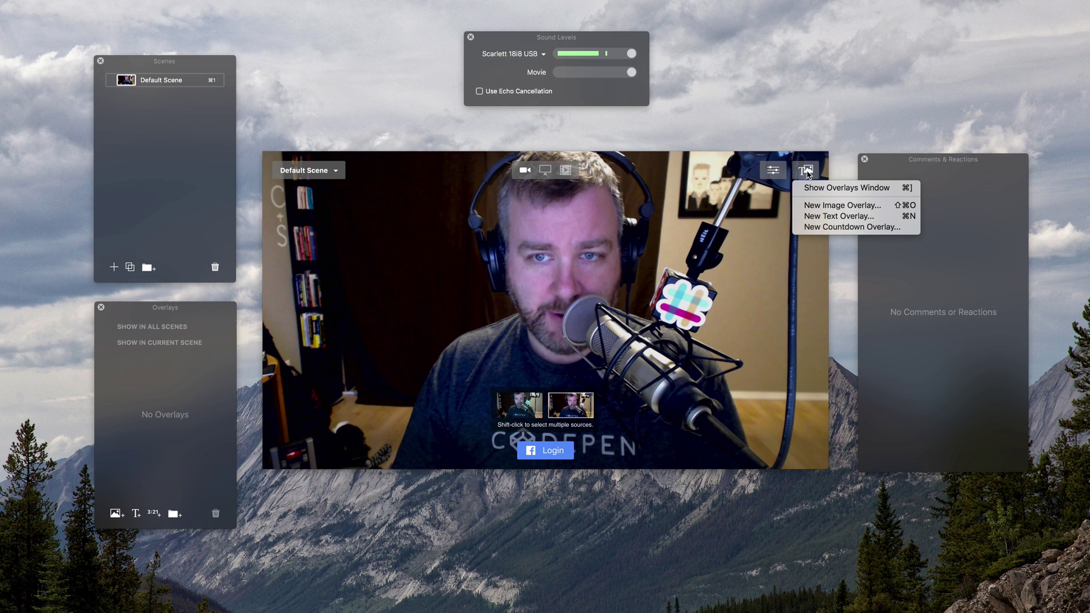
left_click(852, 217)
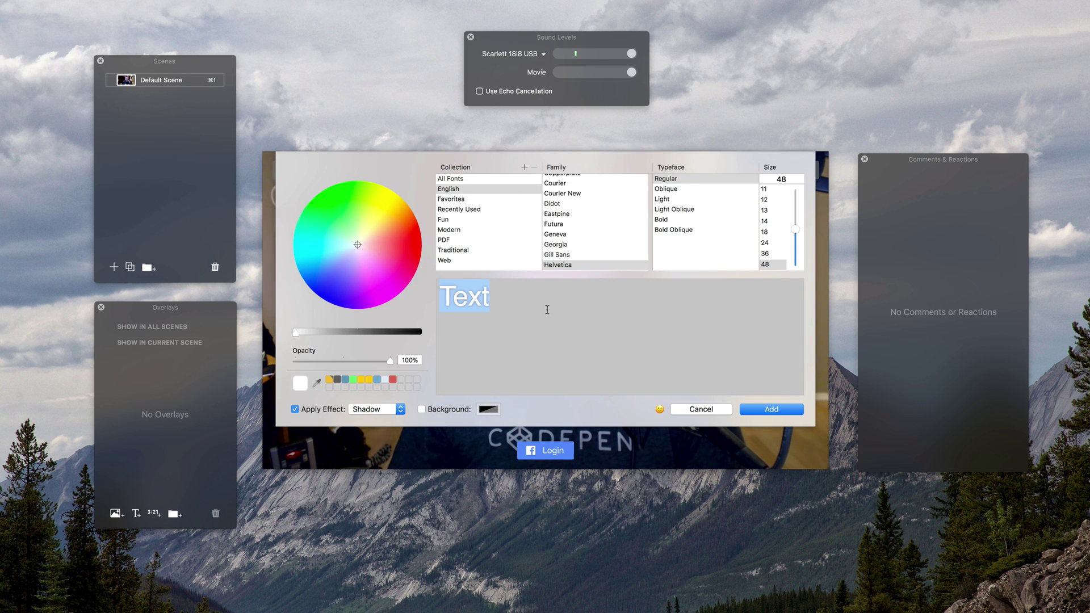
type("Chris is")
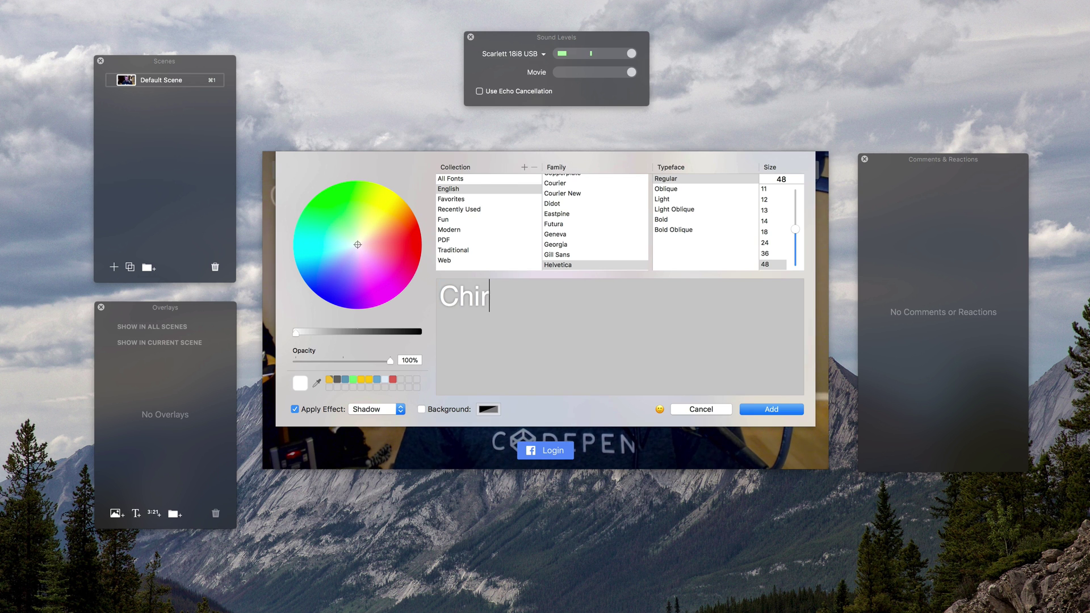
type(" Testin")
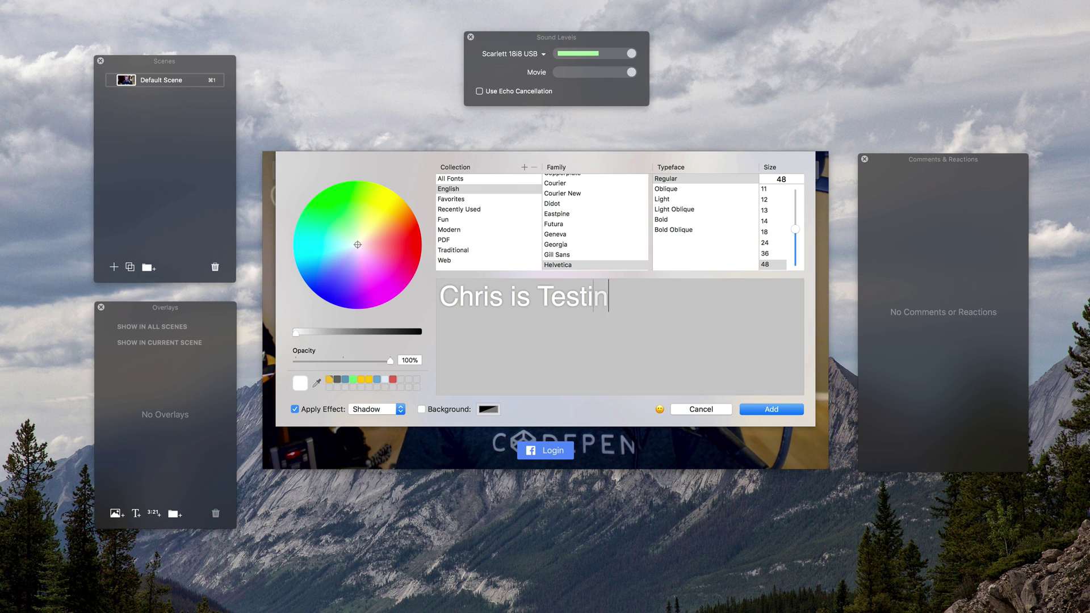
type("g Ecamm")
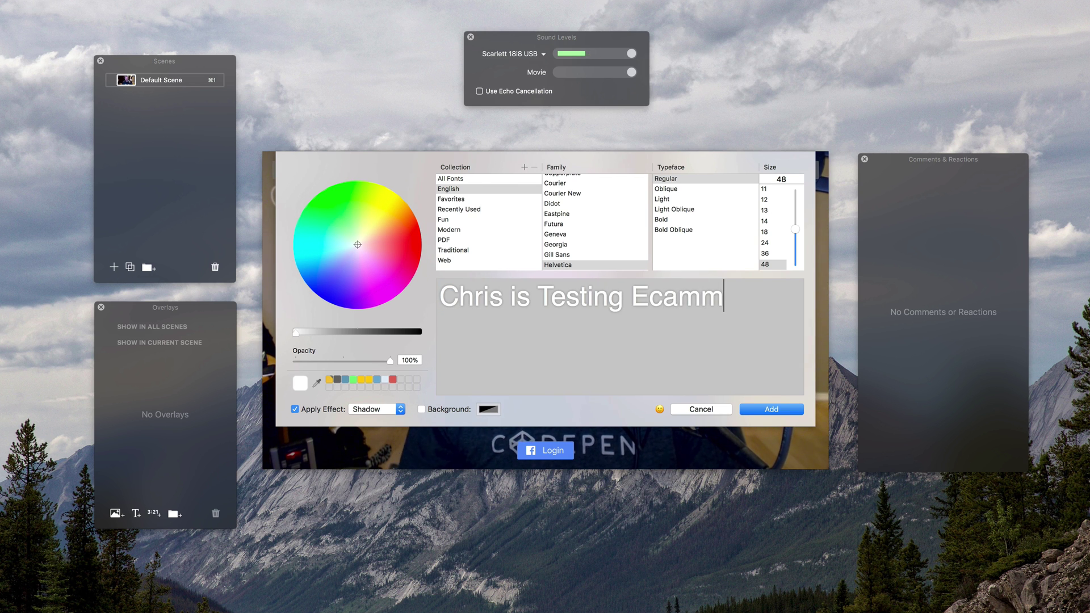
Step: Set the overlay font to the recently used Avenir Book at 24 pt and add the overlay to the scene
scroll(585, 244, "down", 5)
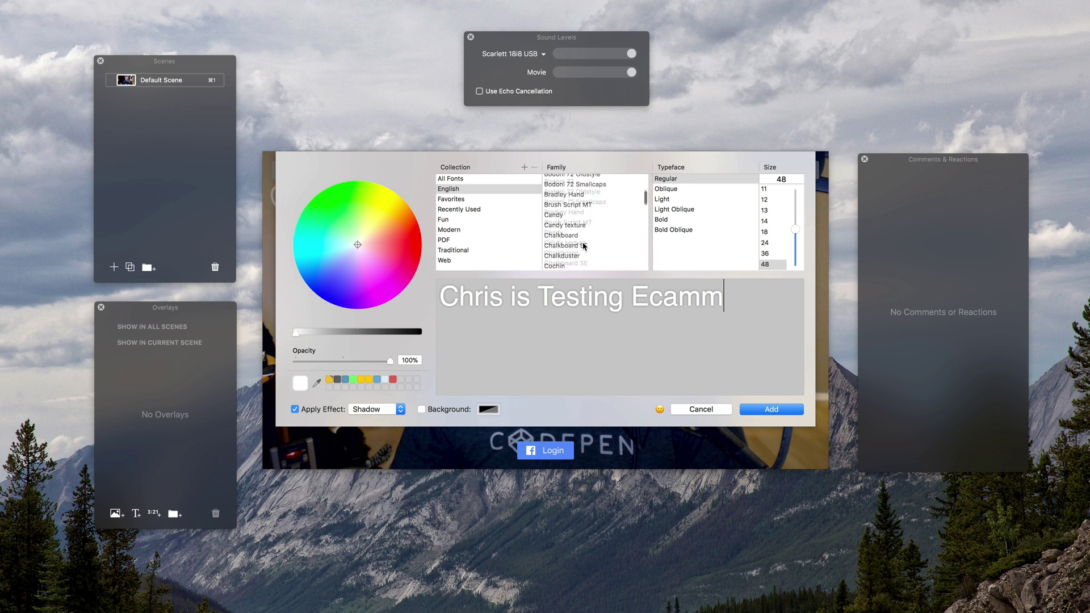
scroll(585, 245, "down", 2)
scroll(584, 246, "down", 5)
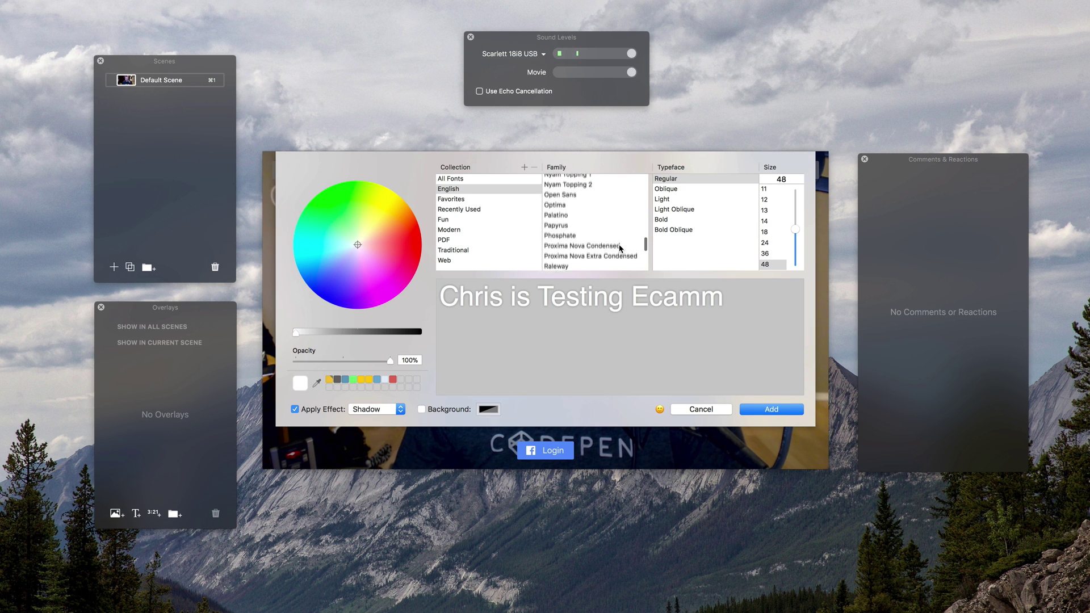
scroll(620, 248, "up", 2)
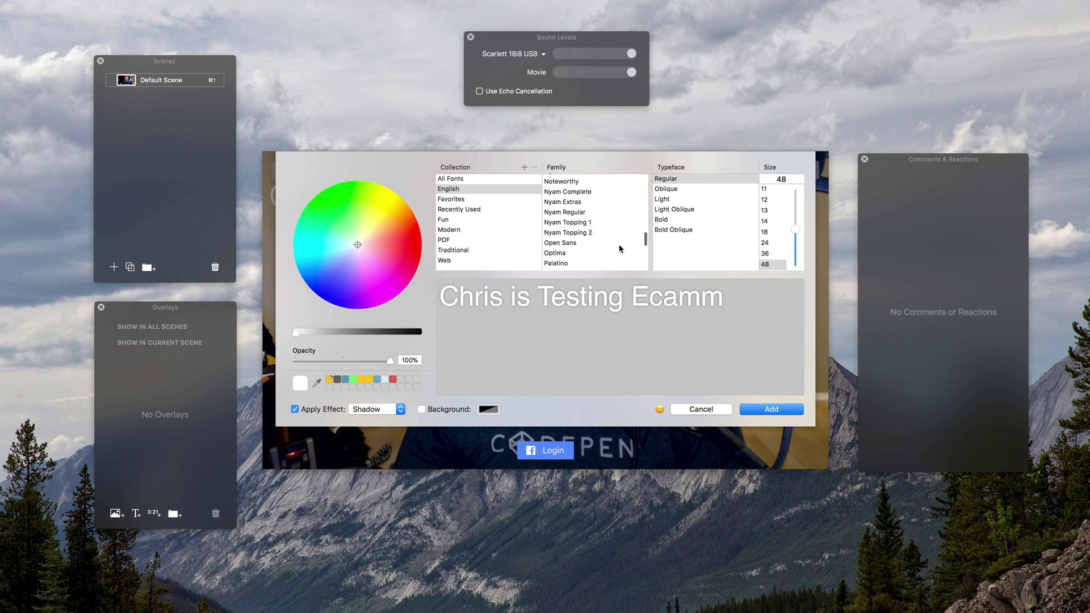
left_click(465, 210)
left_click(580, 180)
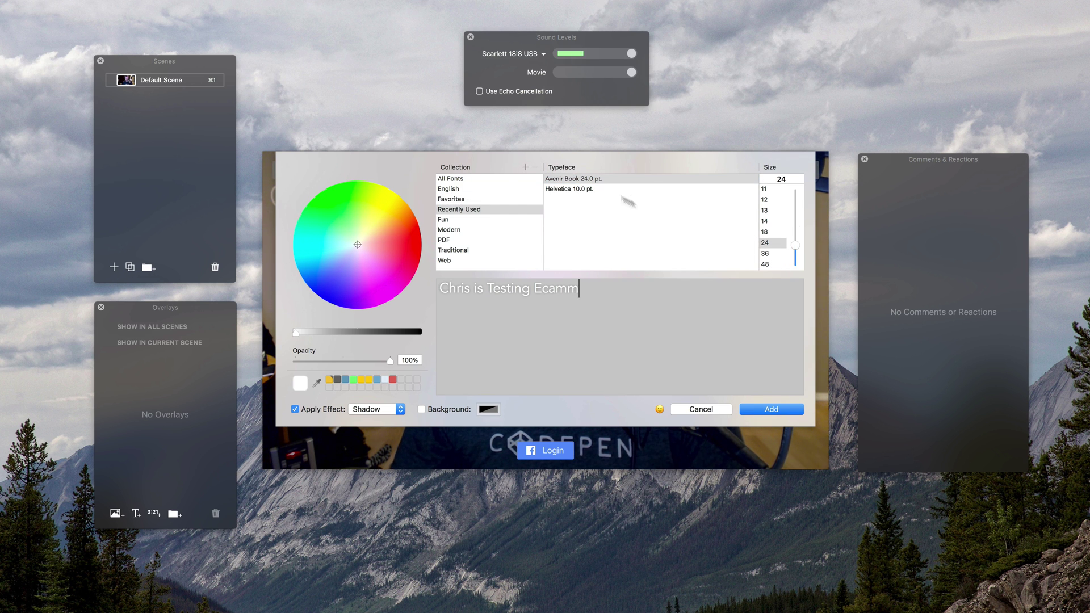
left_click(787, 410)
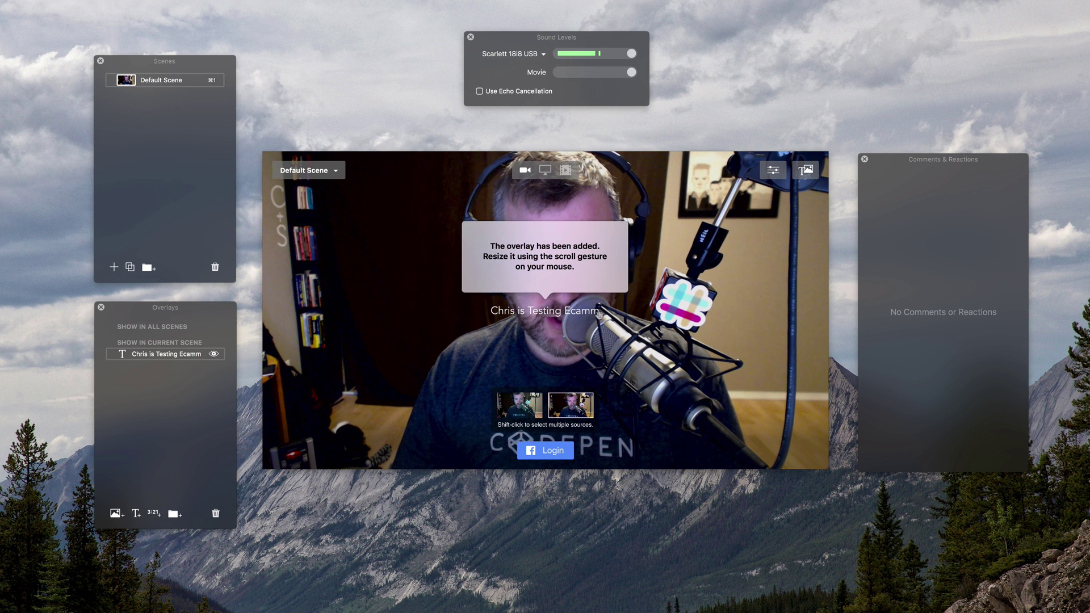
Step: Enlarge the text overlay and move it lower in the video preview
scroll(590, 314, "down", 2)
scroll(591, 314, "up", 5)
left_click_drag(563, 307, 599, 353)
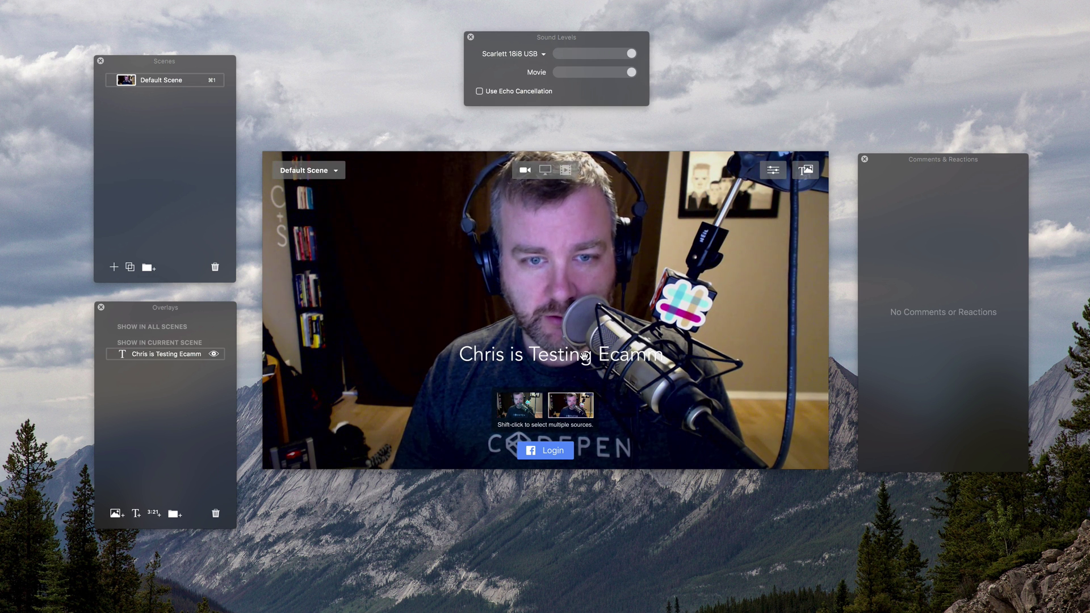
Step: Enable a background behind the overlay text, save it, and reposition the overlay just above the camera source thumbnails
double_click(585, 357)
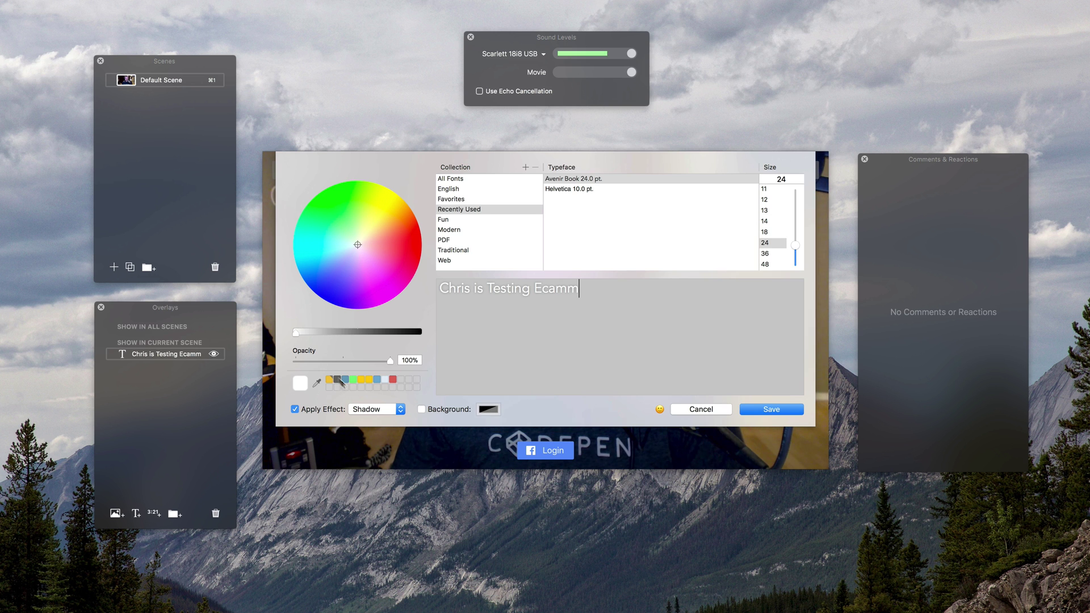
left_click(422, 409)
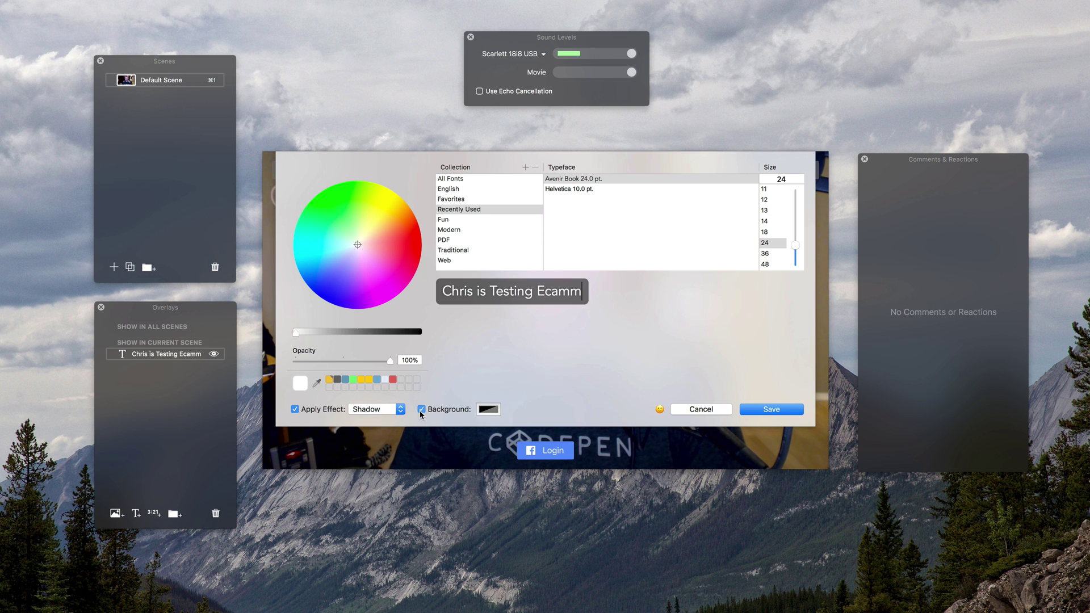
left_click(774, 410)
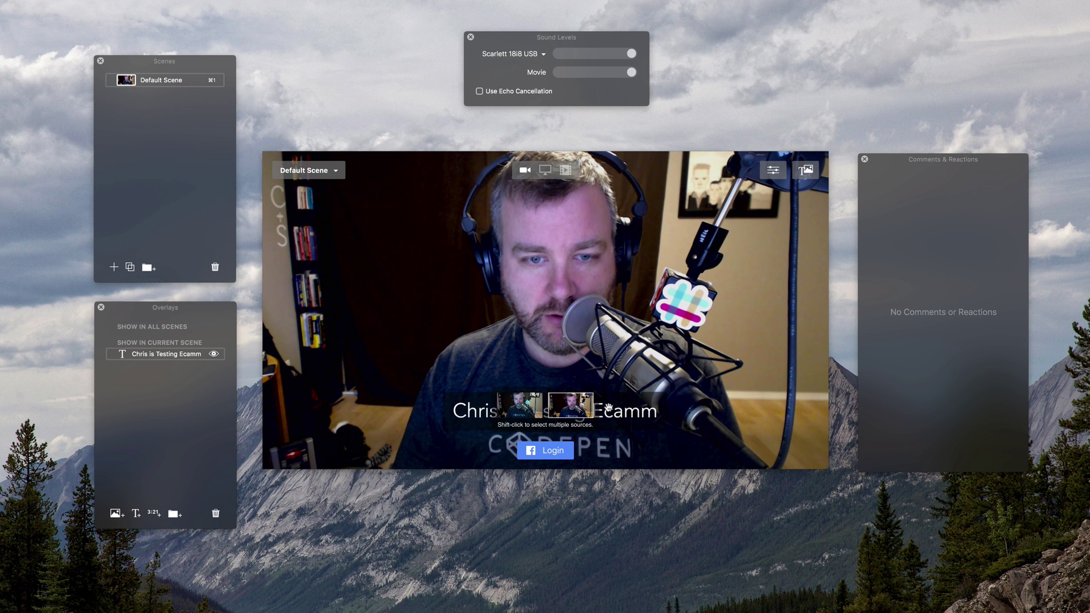
mouse_move(604, 382)
left_mouse_down()
mouse_move(621, 327)
mouse_move(618, 390)
mouse_move(611, 372)
left_mouse_up()
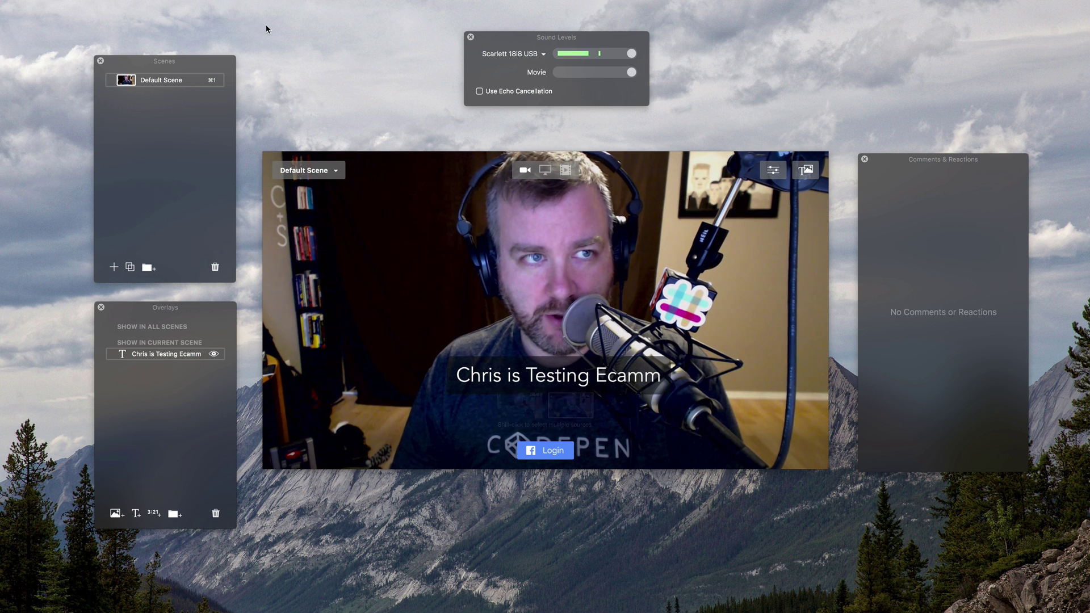
left_click(93, 0)
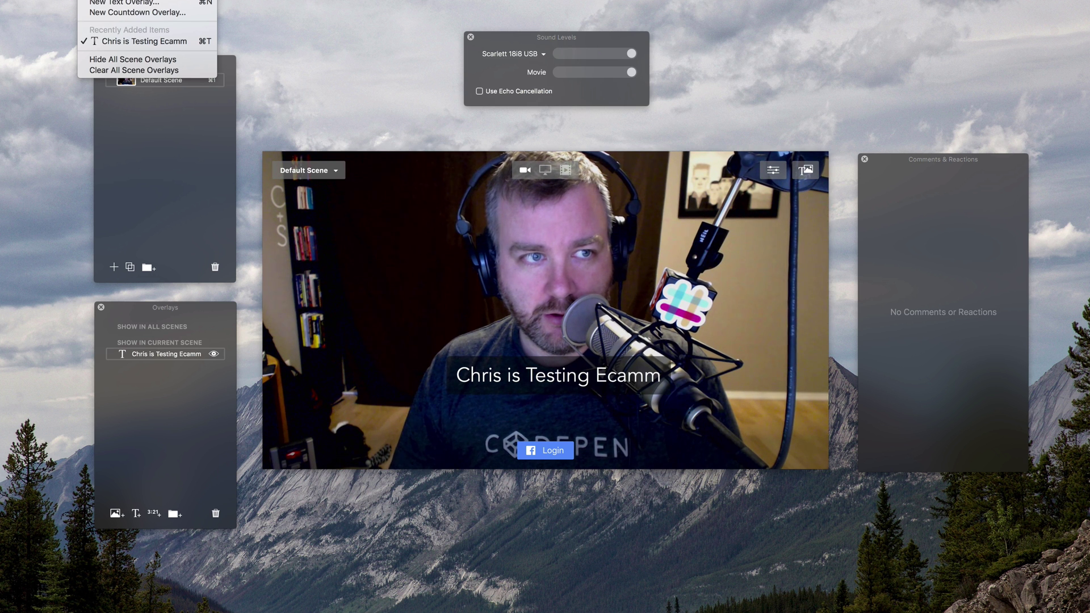
key("Escape")
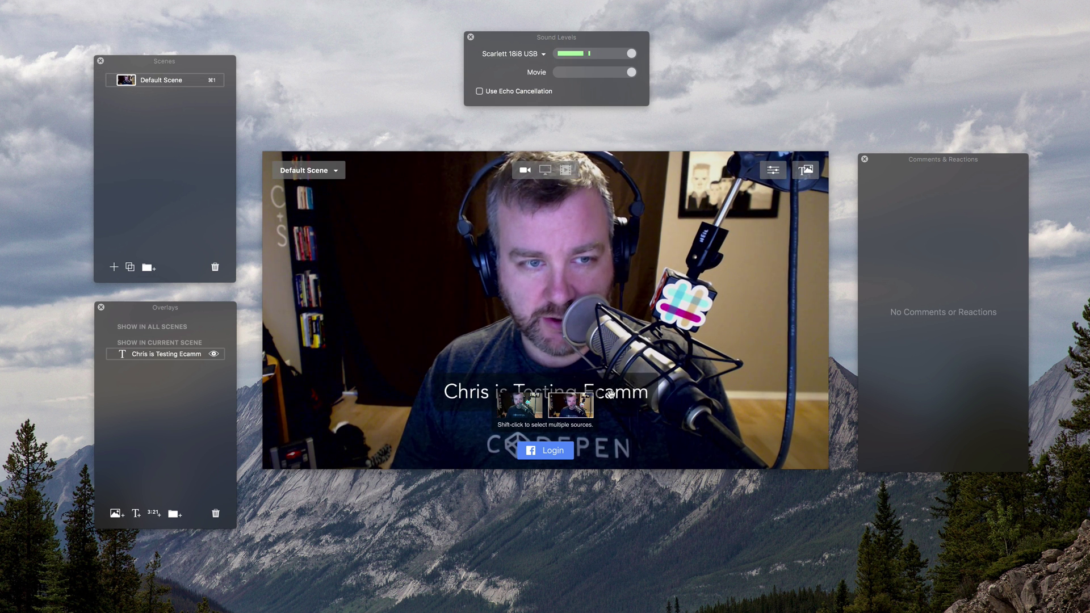
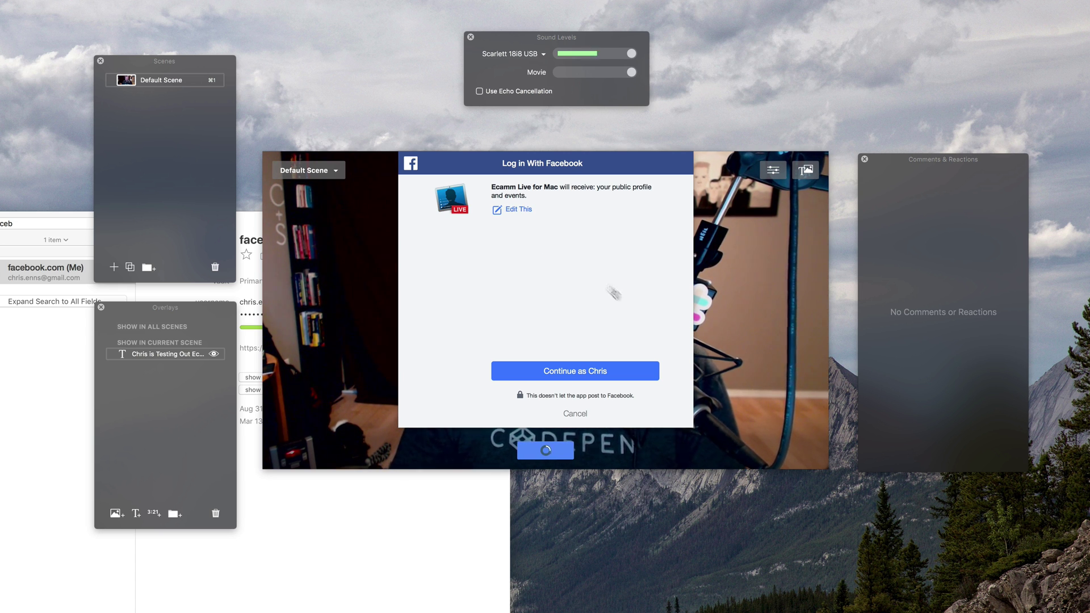
Step: Authorize Ecamm Live for Facebook, allowing public posts, access to managed groups, and managing and publishing as Pages
left_click(585, 373)
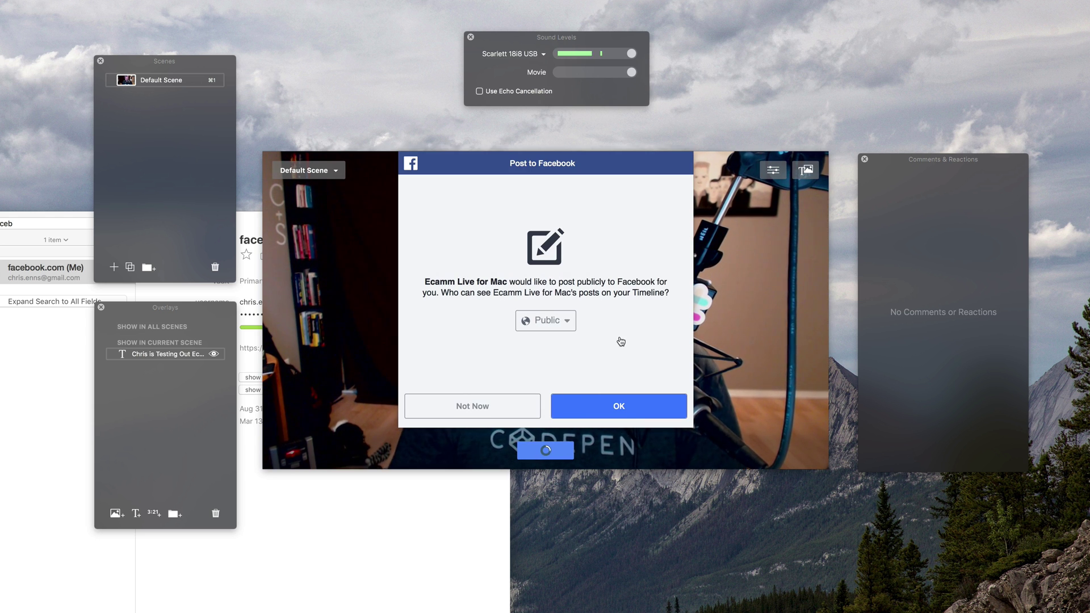
left_click(567, 321)
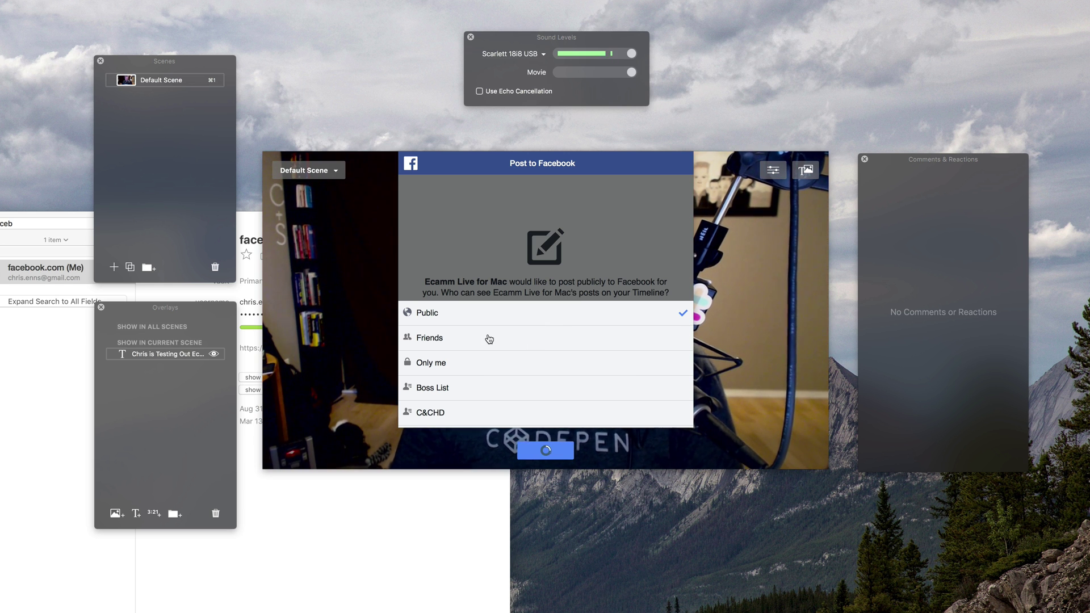
left_click(603, 262)
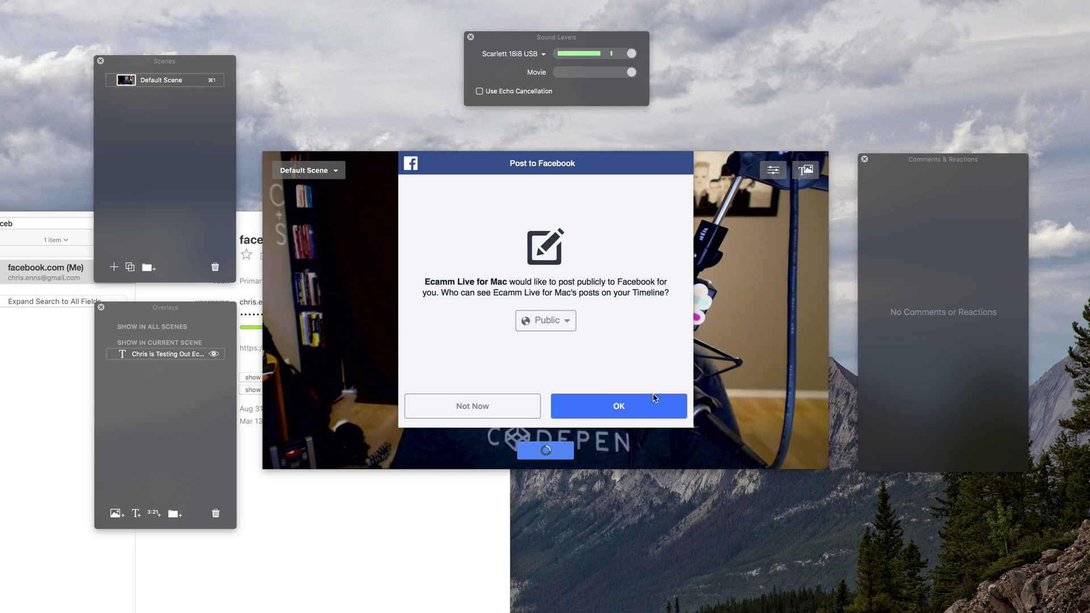
left_click(608, 407)
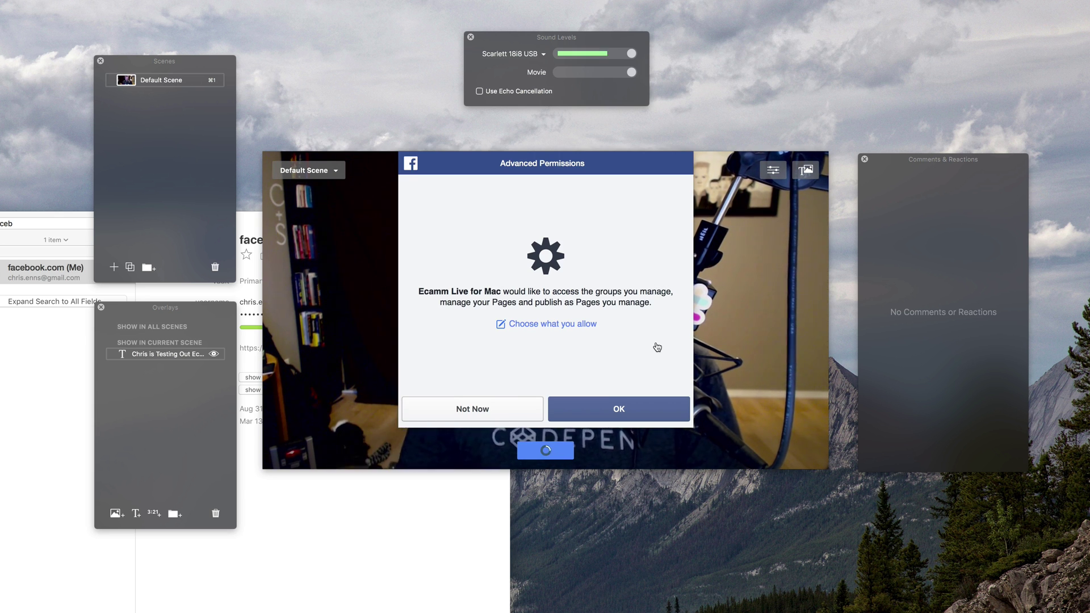
left_click(574, 325)
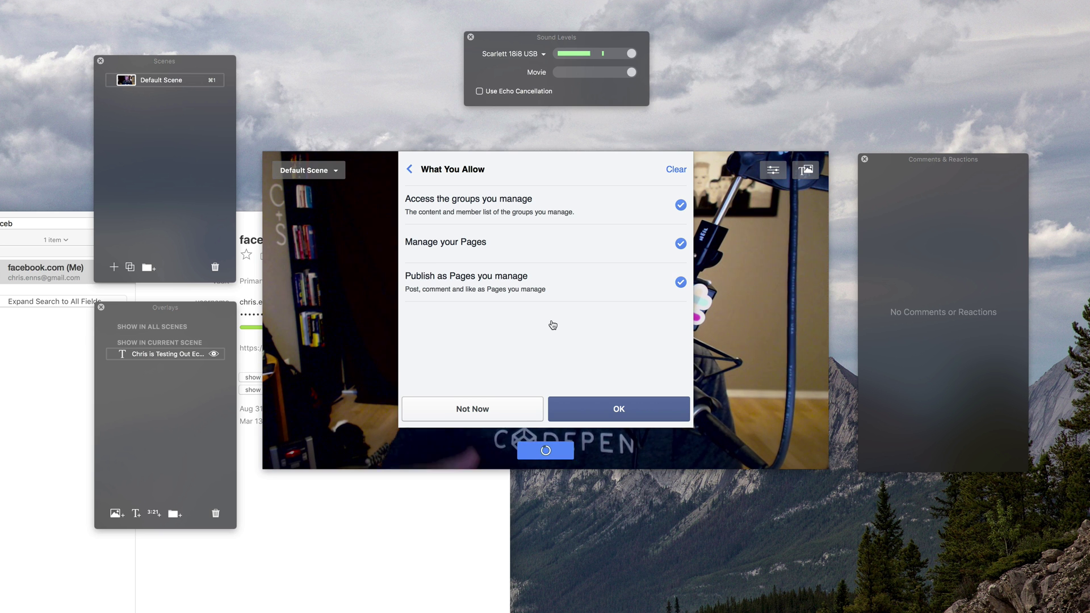
left_click(623, 420)
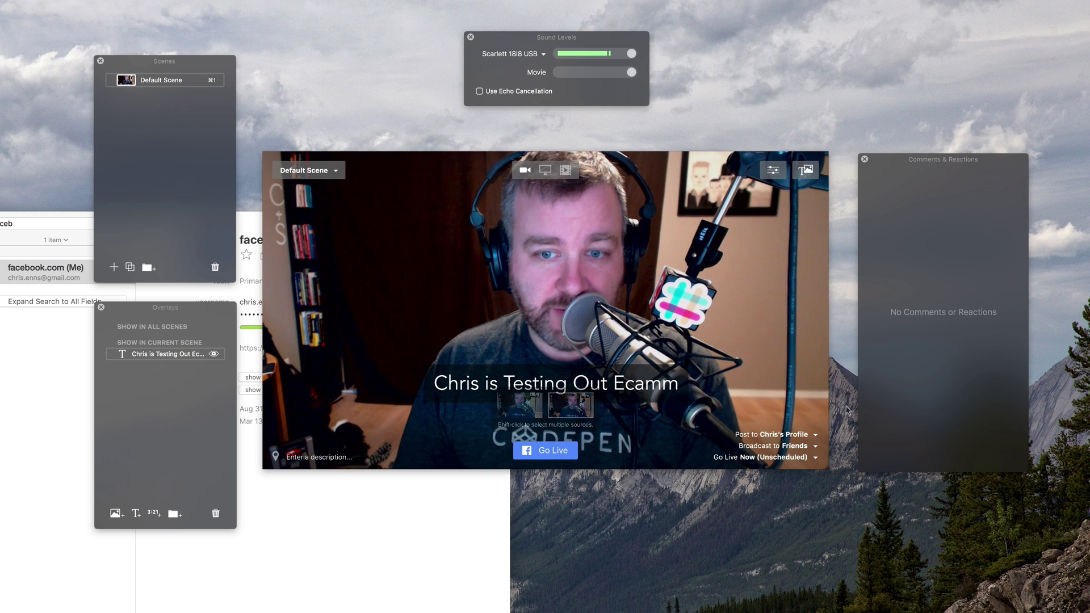
Step: Set the broadcast to post to the Lemon Productions Facebook page
left_click(815, 435)
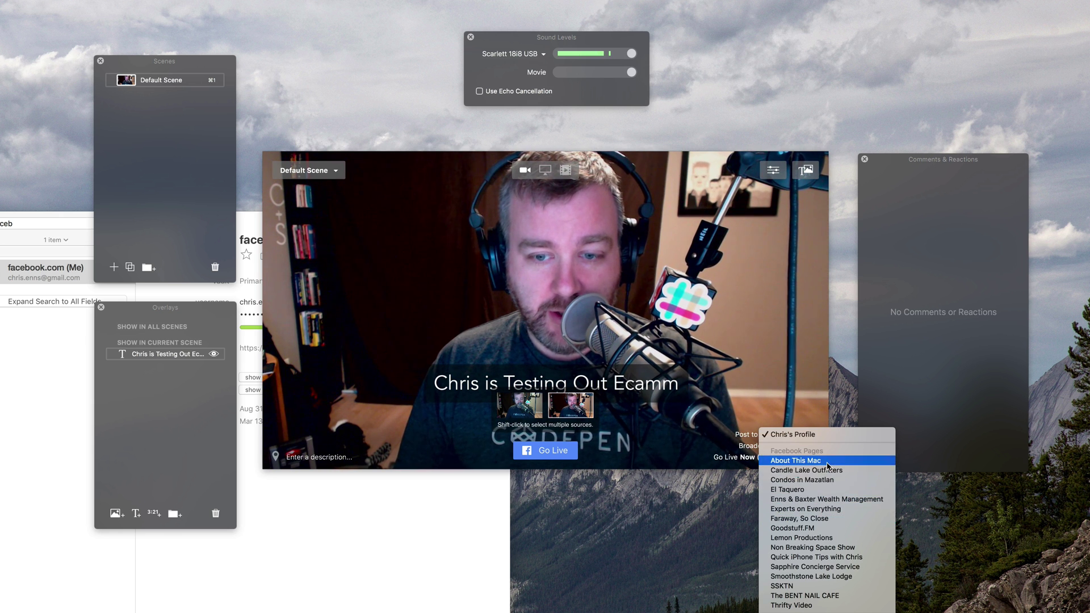
left_click(846, 538)
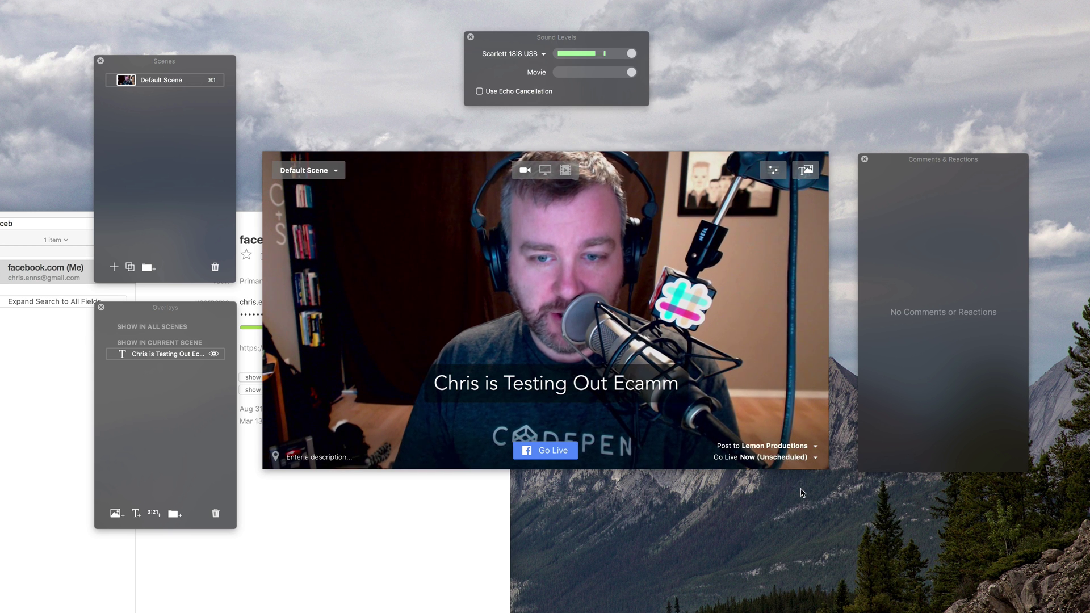
left_click(803, 460)
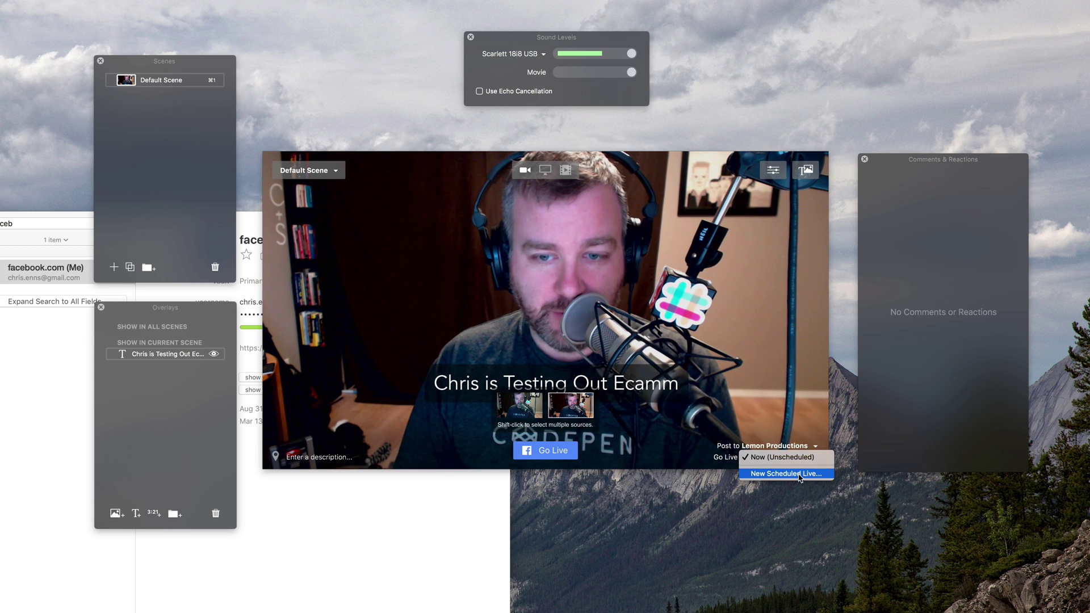
left_click(803, 475)
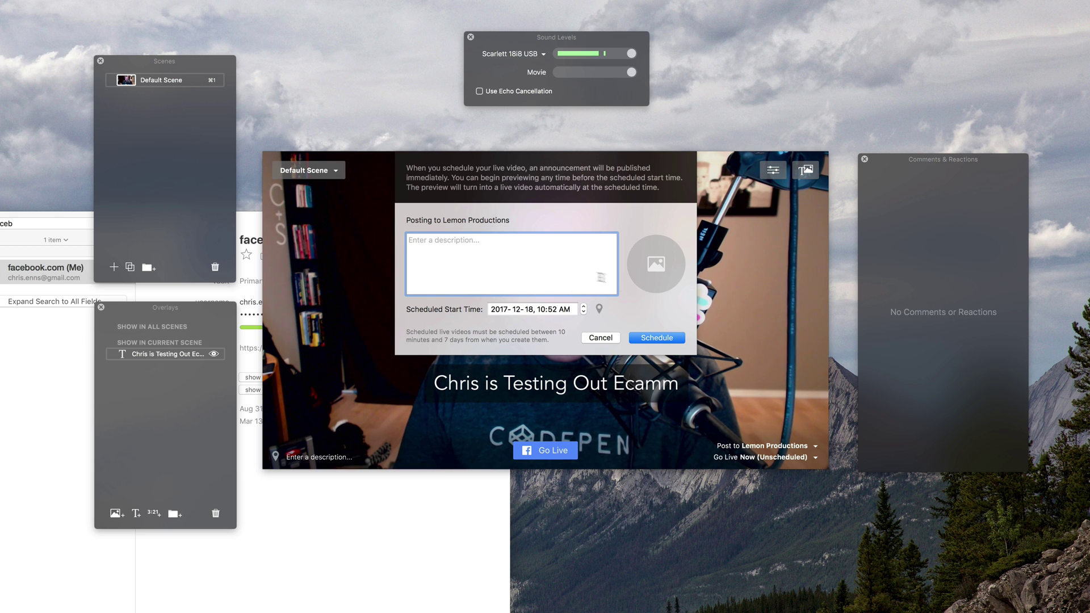
left_click(606, 338)
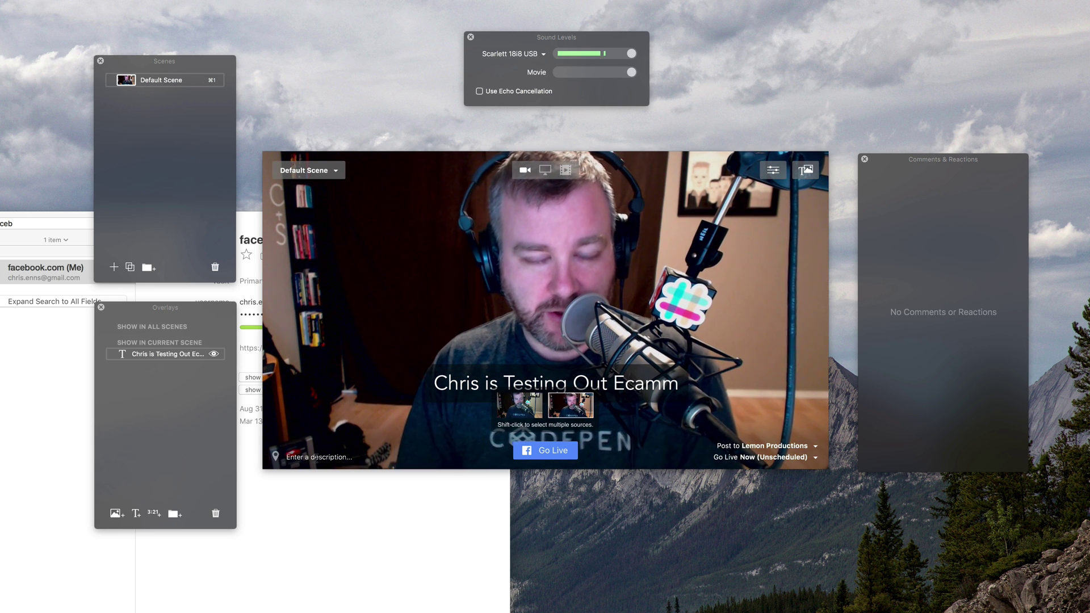
Step: Enter "Testing out Ecamm Live for a demo video I'm recording." as the broadcast description
left_click(314, 458)
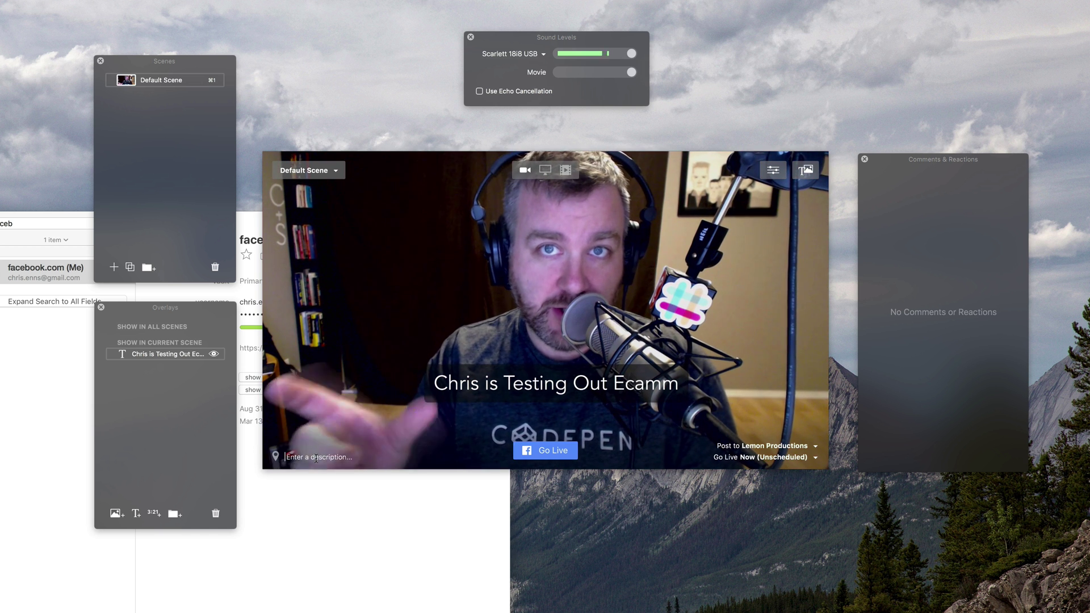
type("Testing")
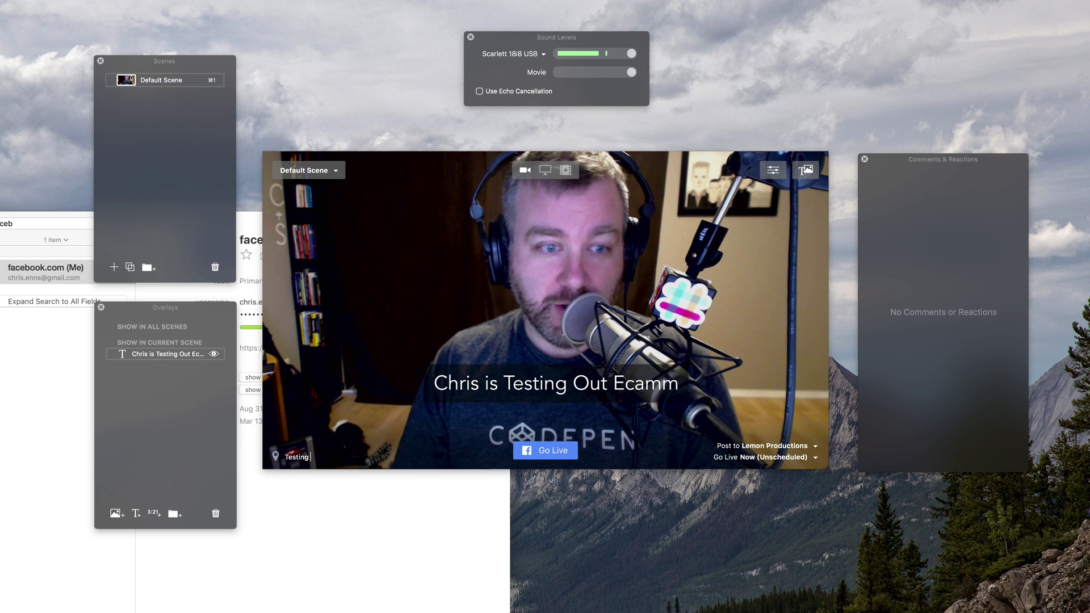
type(" out eCam")
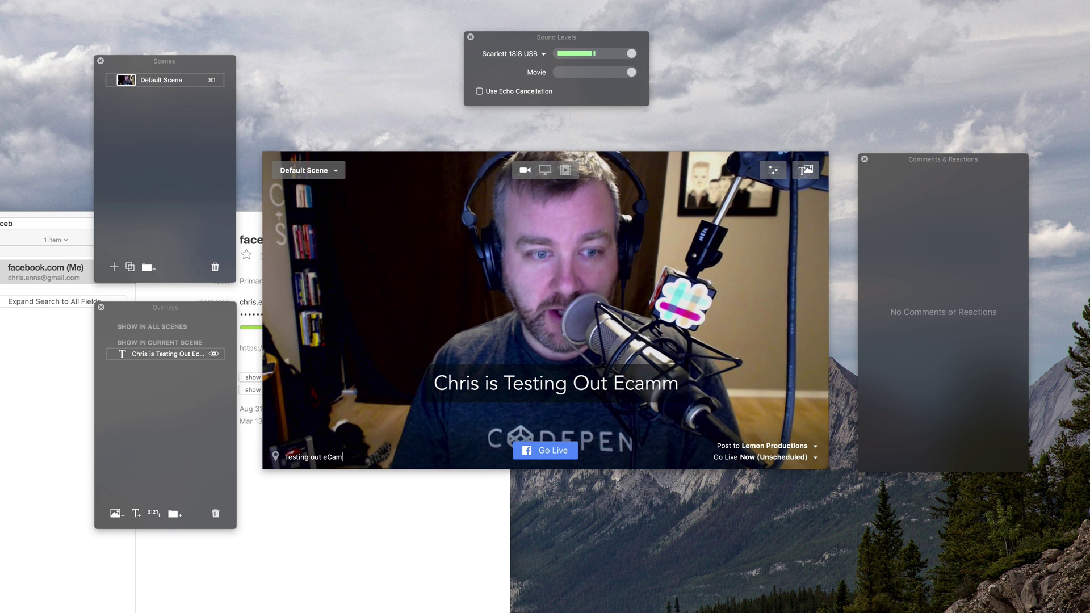
key("BackSpace")
key("BackSpace")
key("BackSpace")
key("BackSpace")
type("Ecamm Live for a demo video I'm recording.")
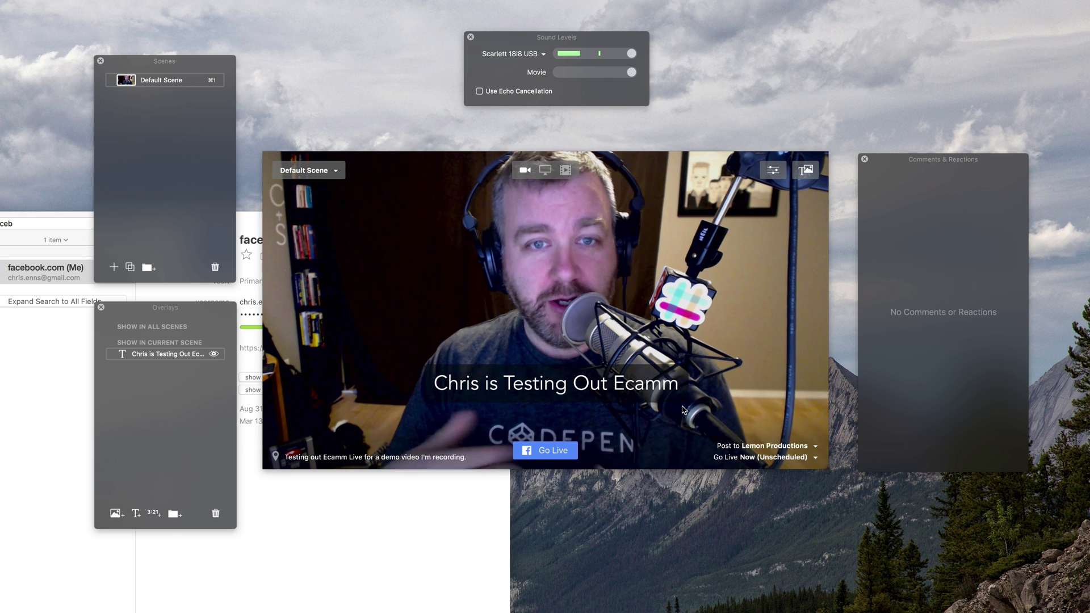
Step: Nudge the Overlays window slightly upward and add a new scene named "Old Crappy Camera"
mouse_move(684, 346)
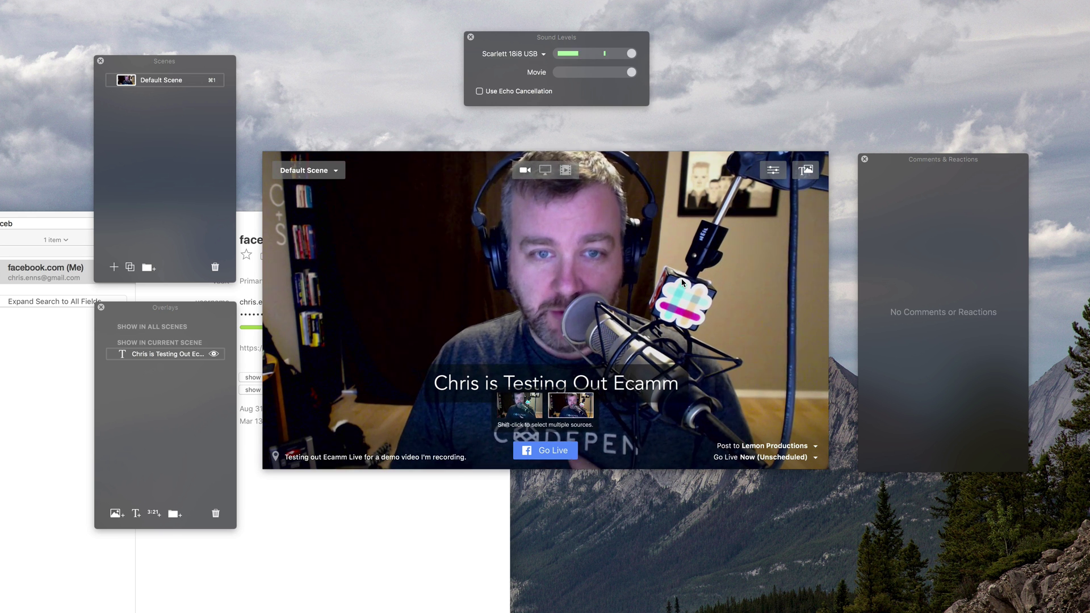
left_click_drag(215, 319, 218, 312)
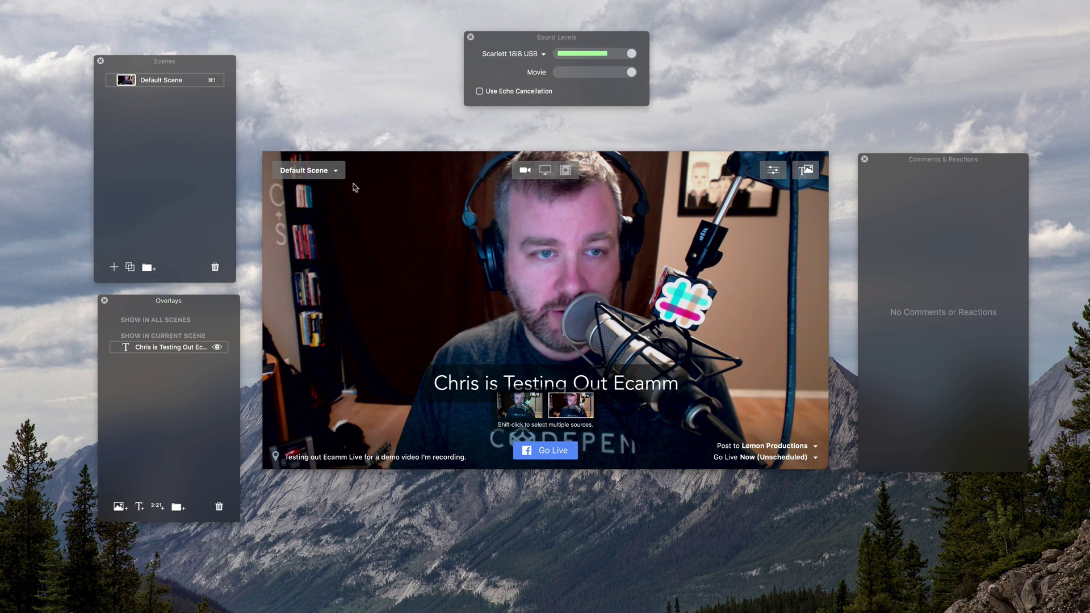
left_click(337, 173)
left_click(329, 186)
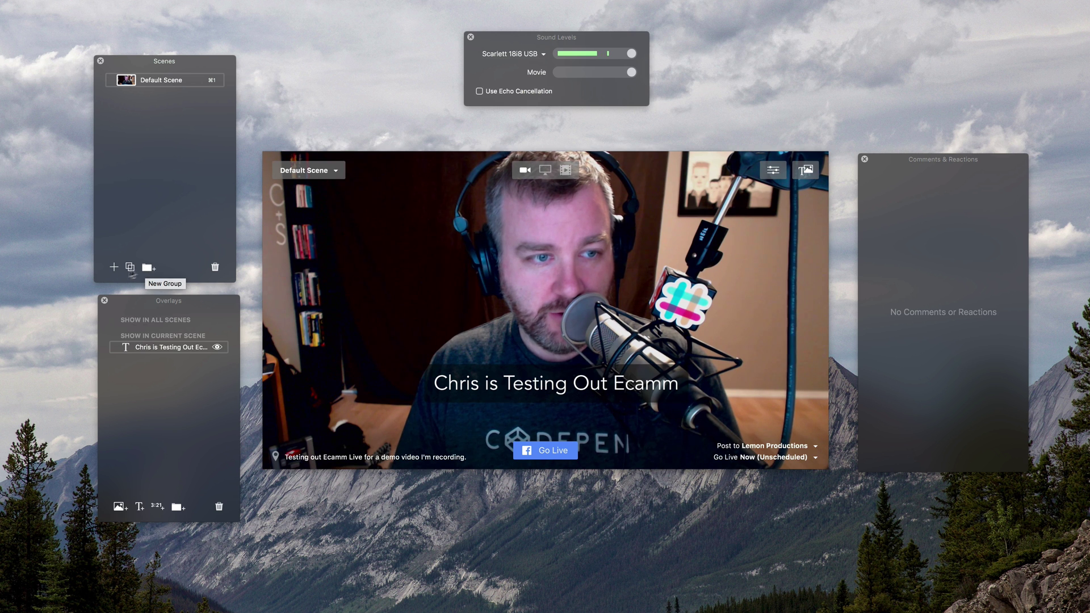
left_click(114, 267)
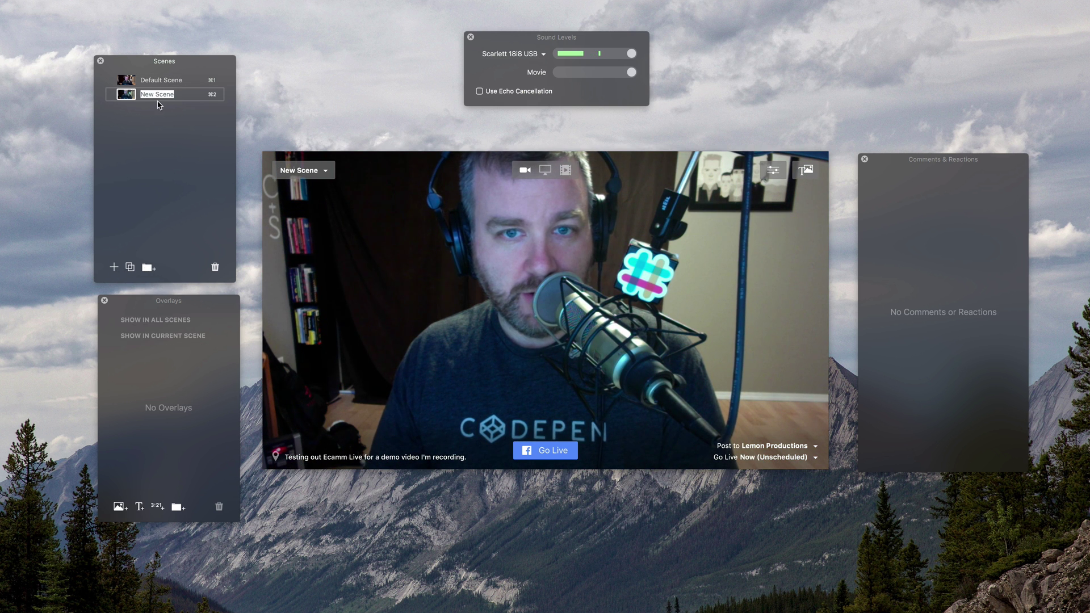
type("Old")
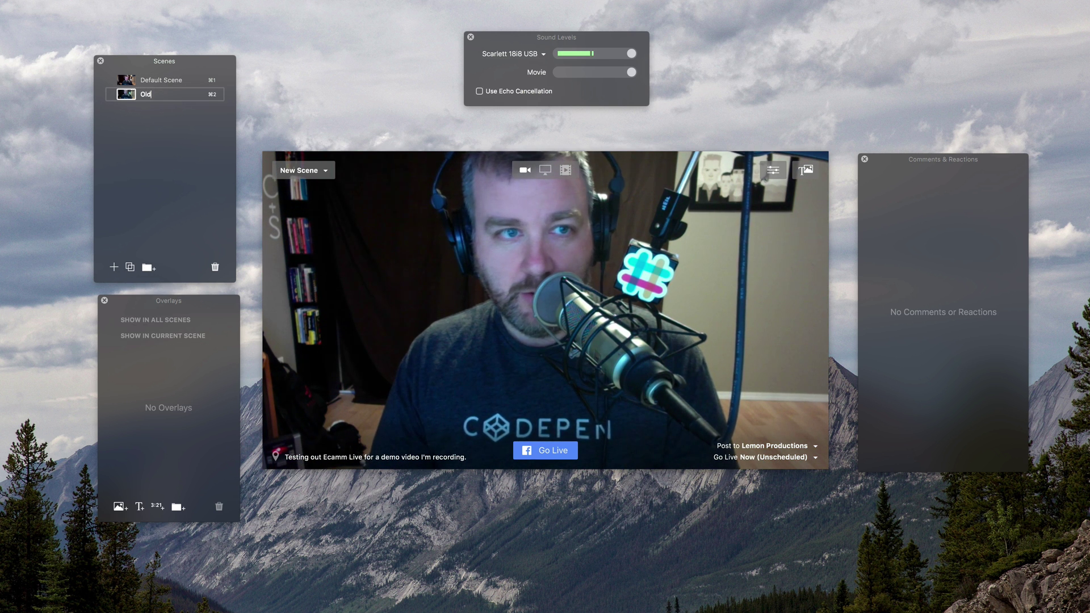
type(" Crappy C")
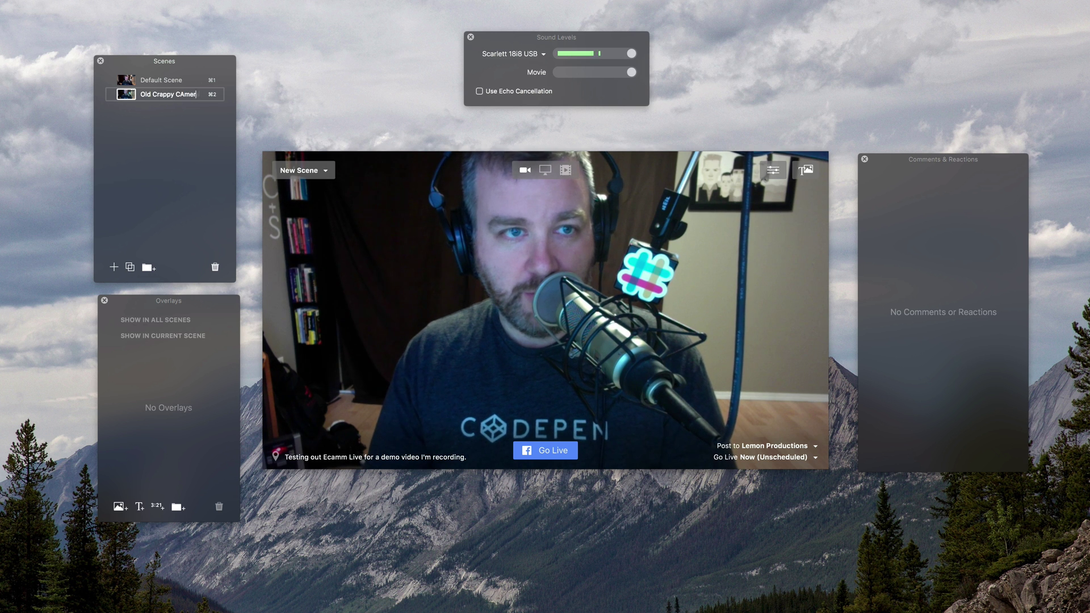
type("amera")
key("Return")
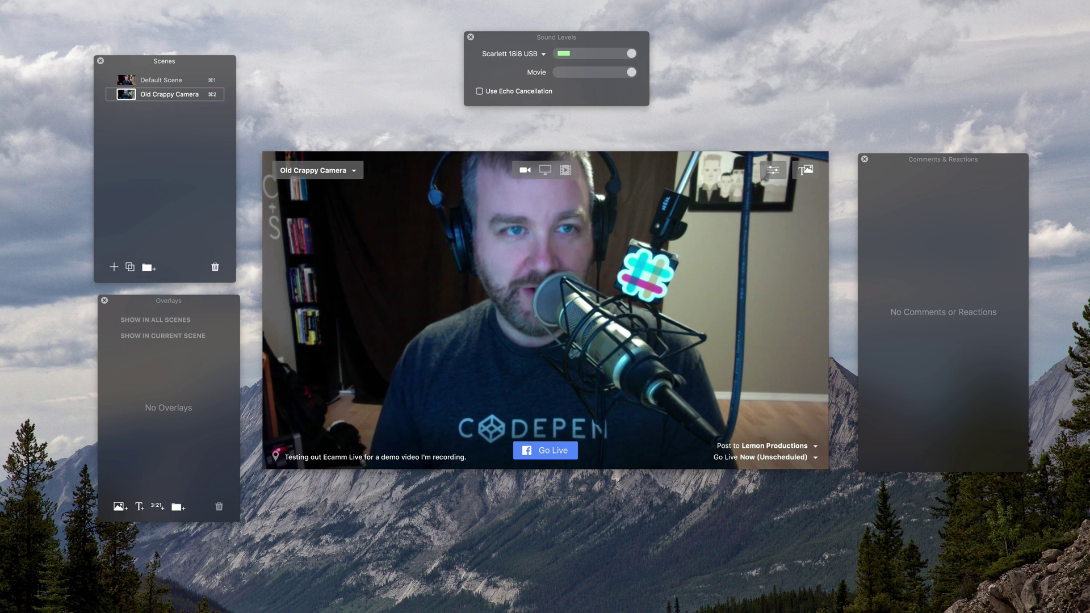
Step: Switch to the Default Scene and back to Old Crappy Camera to compare the two scenes
mouse_move(531, 180)
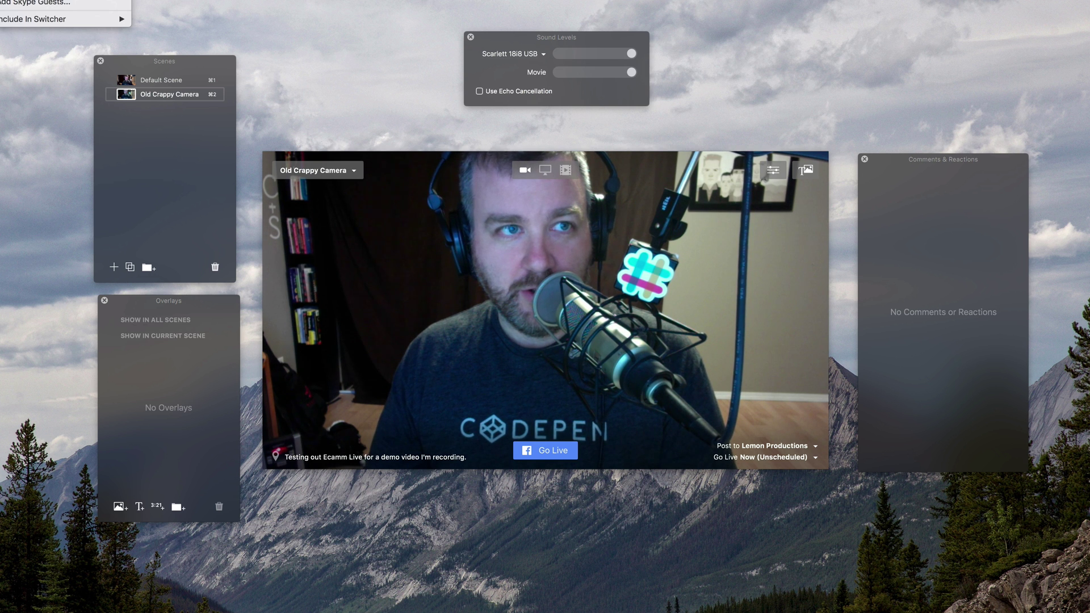
key("Escape")
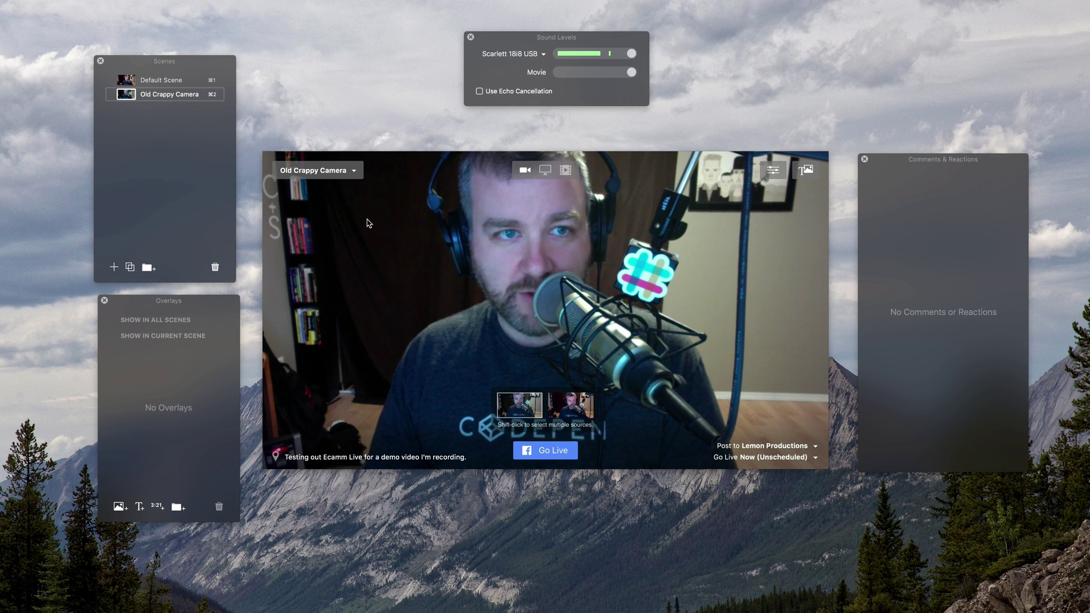
key("super+1")
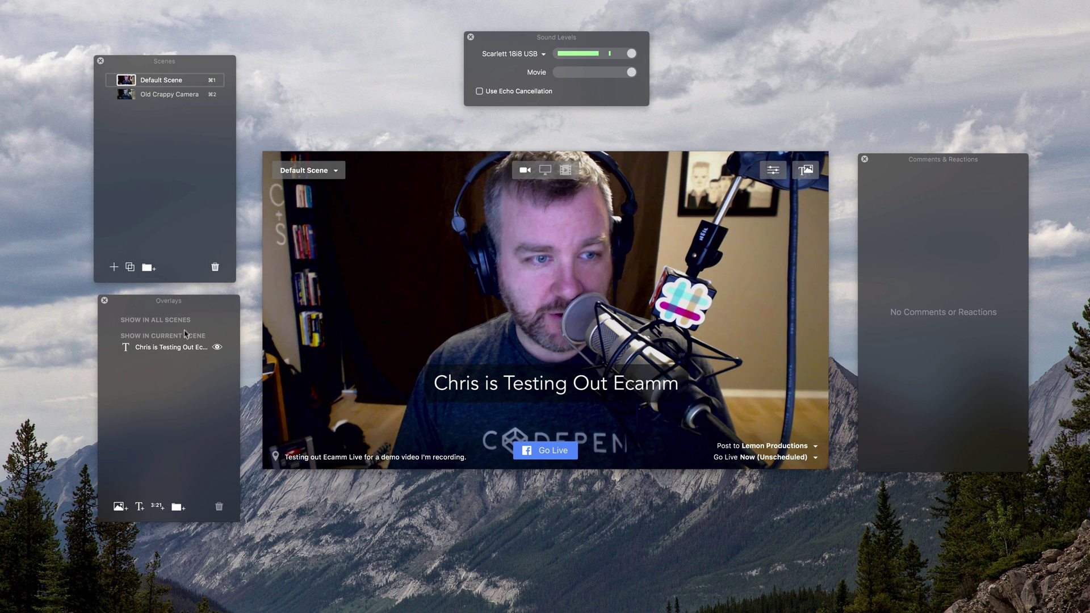
key("super+2")
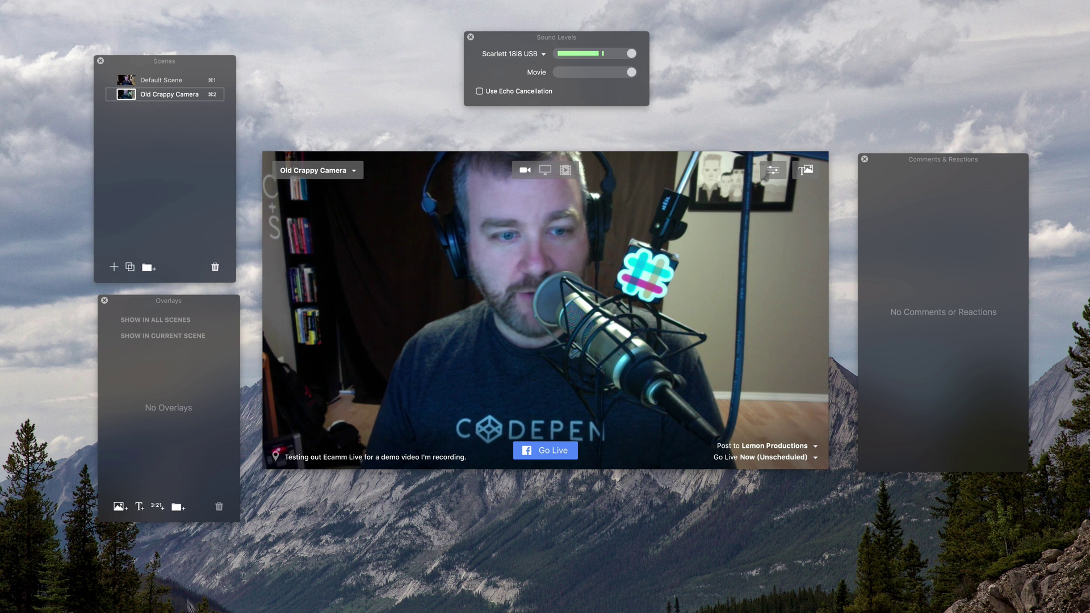
Step: Add a "Crappy Camera View" text overlay to the Old Crappy Camera scene and place it left of centre in the preview's lower half
left_click(140, 508)
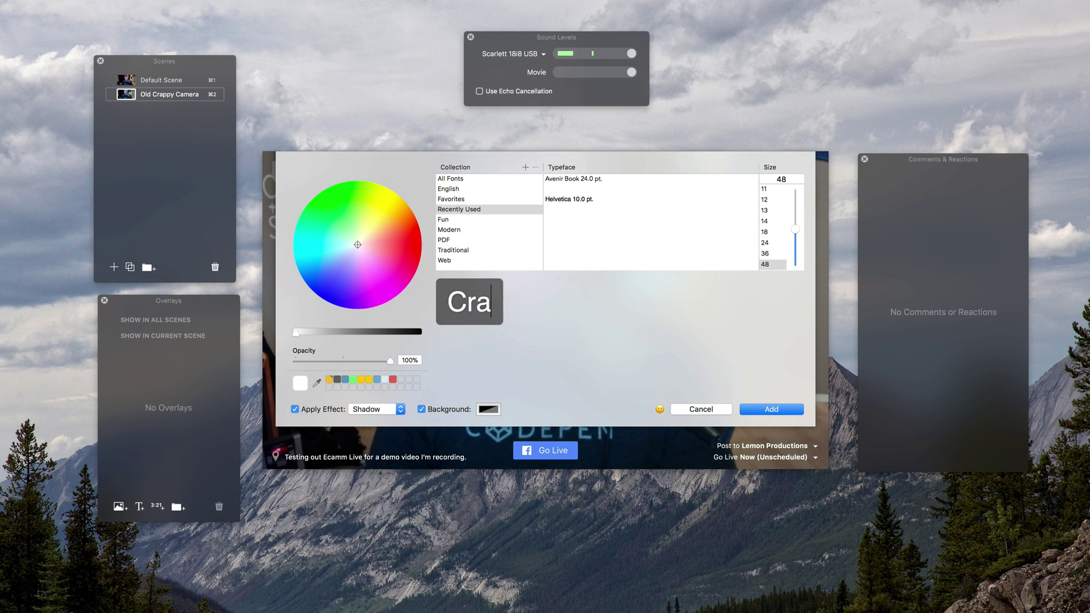
type("Crappy Camera View")
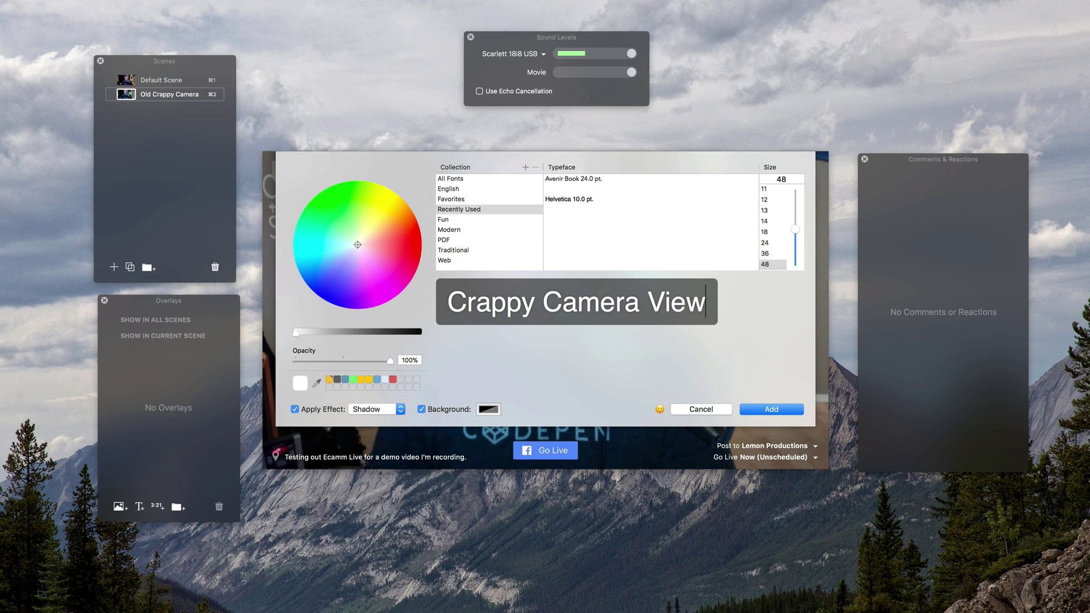
left_click(775, 409)
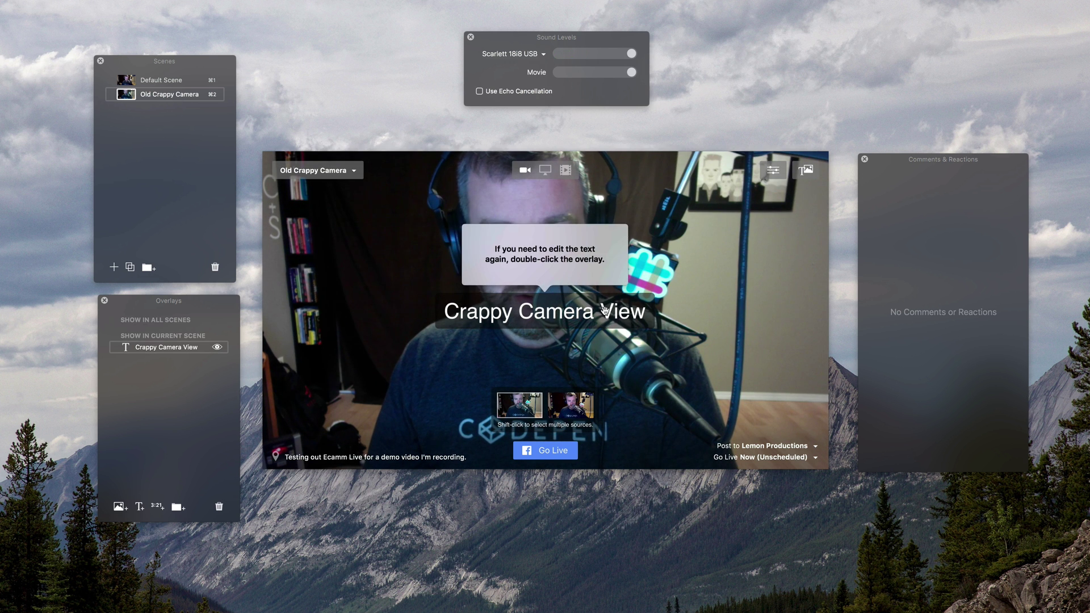
left_click_drag(607, 311, 500, 363)
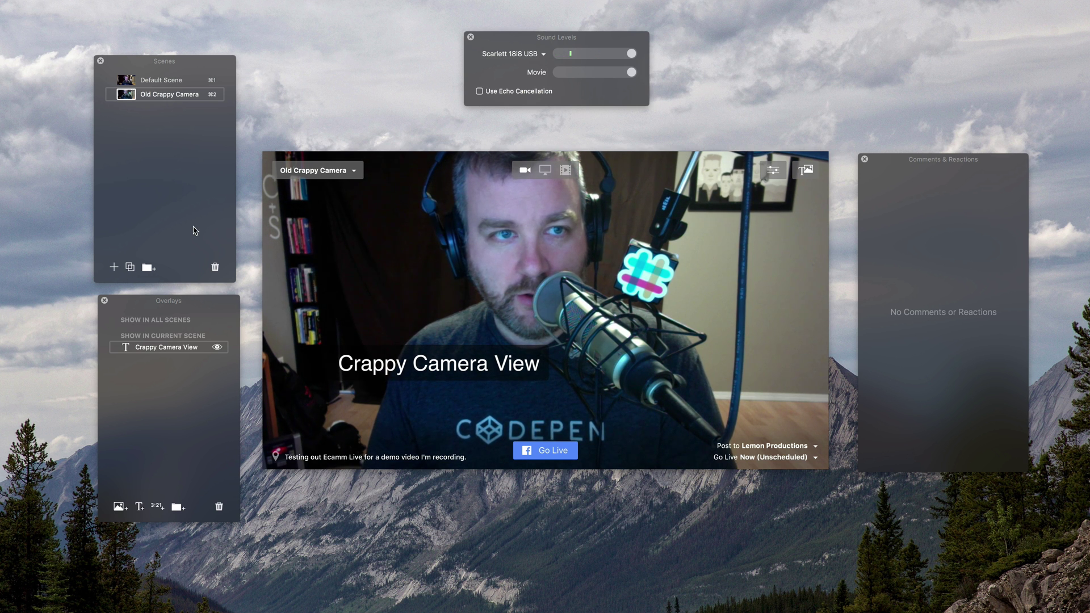
Step: Switch repeatedly between the Default Scene and Old Crappy Camera to check each scene's text overlay
key("super+1")
key("super+2")
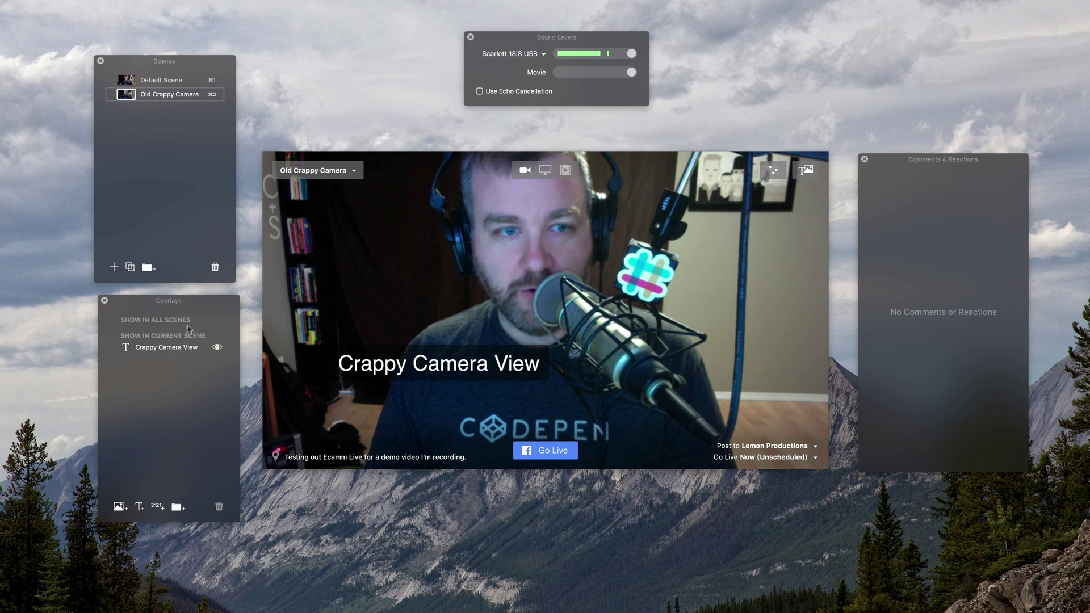
key("super+1")
key("super+2")
Step: Add lemon 274 x 192.png as an overlay in the Default Scene's lower-left area, and switch back to Old Crappy Camera
key("super+1")
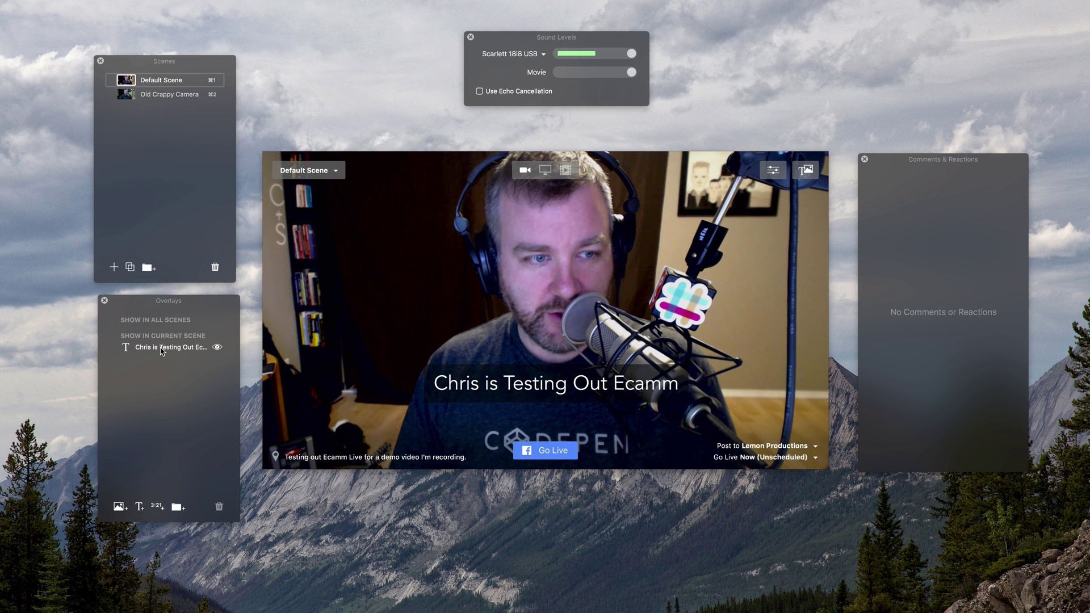
mouse_move(161, 351)
left_mouse_down()
mouse_move(157, 328)
mouse_move(159, 346)
left_mouse_up()
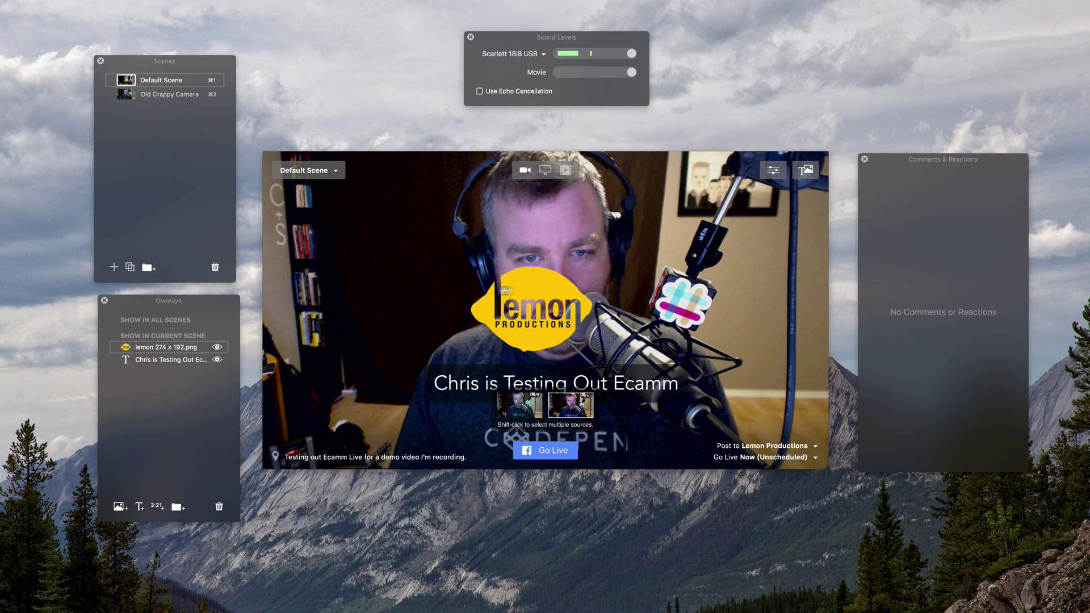
left_click_drag(556, 300, 603, 245)
left_click_drag(698, 215, 347, 380)
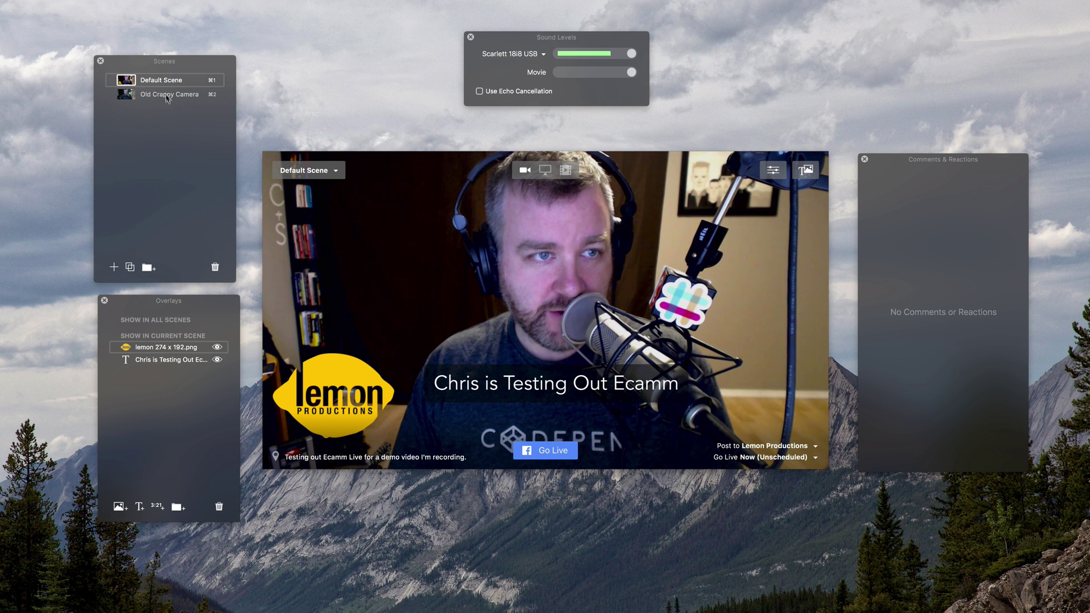
key("super+2")
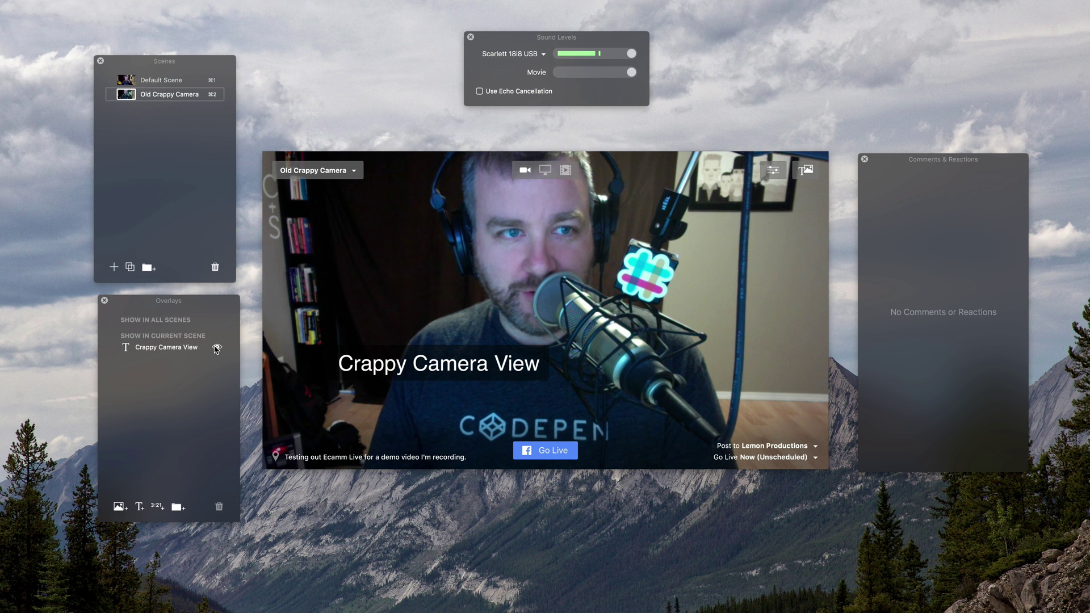
Step: Set the lemon 274 x 192.png overlay to show in all scenes and check it by switching between the Default Scene and Old Crappy Camera
key("super+1")
left_click_drag(161, 348, 158, 329)
key("super+2")
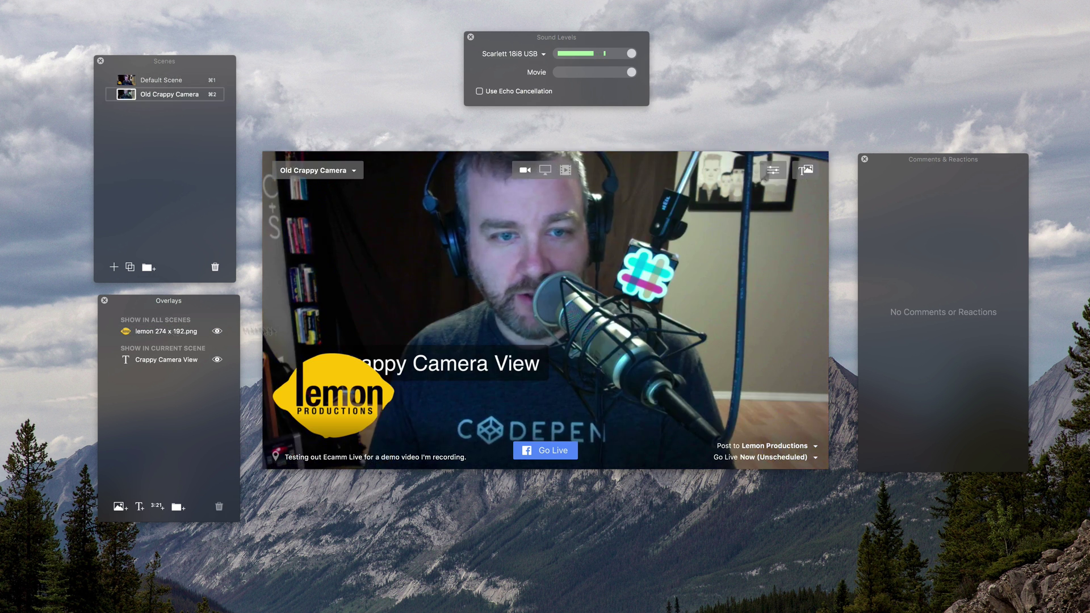
key("super+1")
key("super+2")
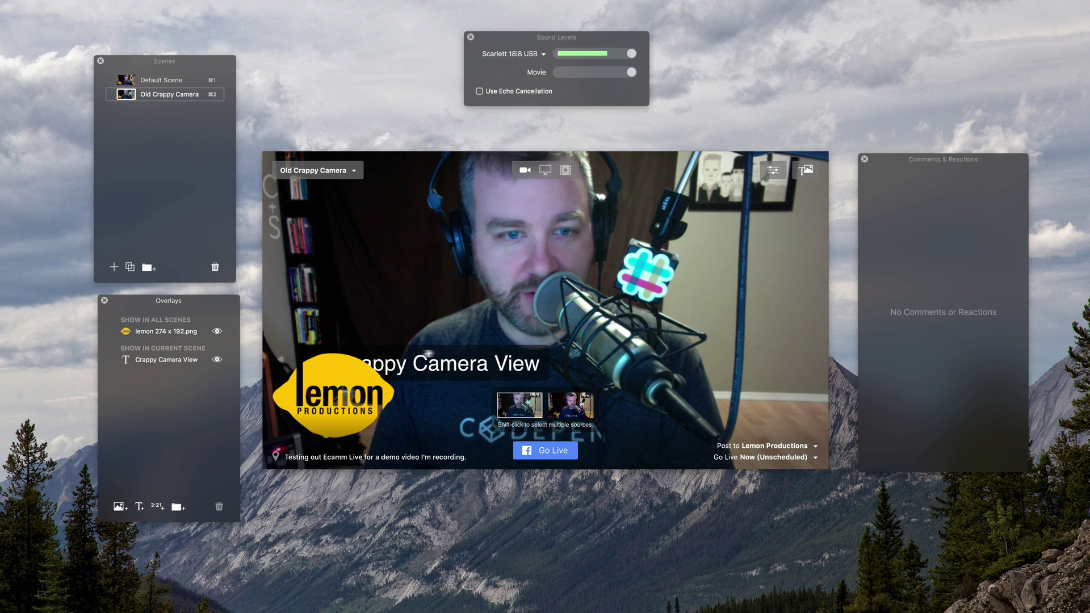
Step: Move the text overlays of Old Crappy Camera and the Default Scene to the right, clear of the lemon logo
left_click_drag(428, 353, 591, 356)
left_click_drag(657, 404, 713, 409)
key("super+1")
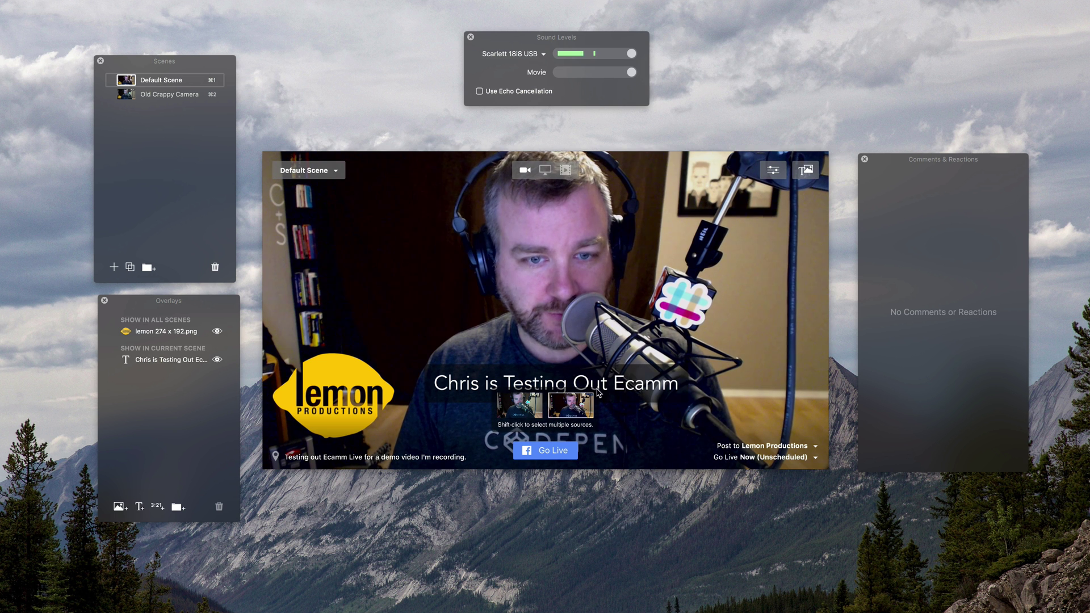
left_click_drag(651, 381, 722, 406)
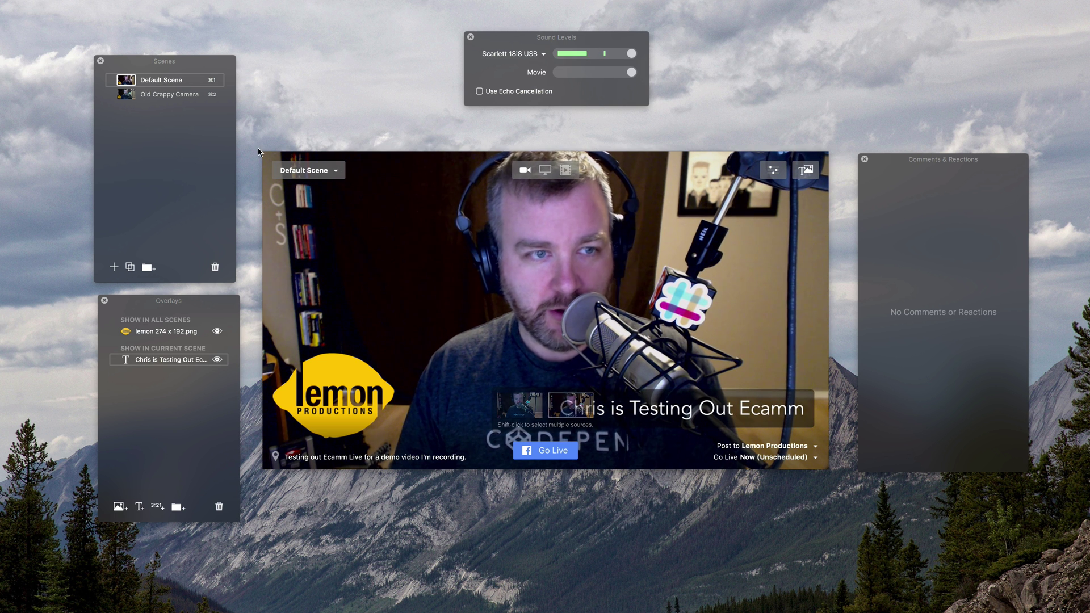
Step: Compare Old Crappy Camera with the Default Scene, and try the other camera source in the Default Scene before restoring its own
key("super+2")
key("super+1")
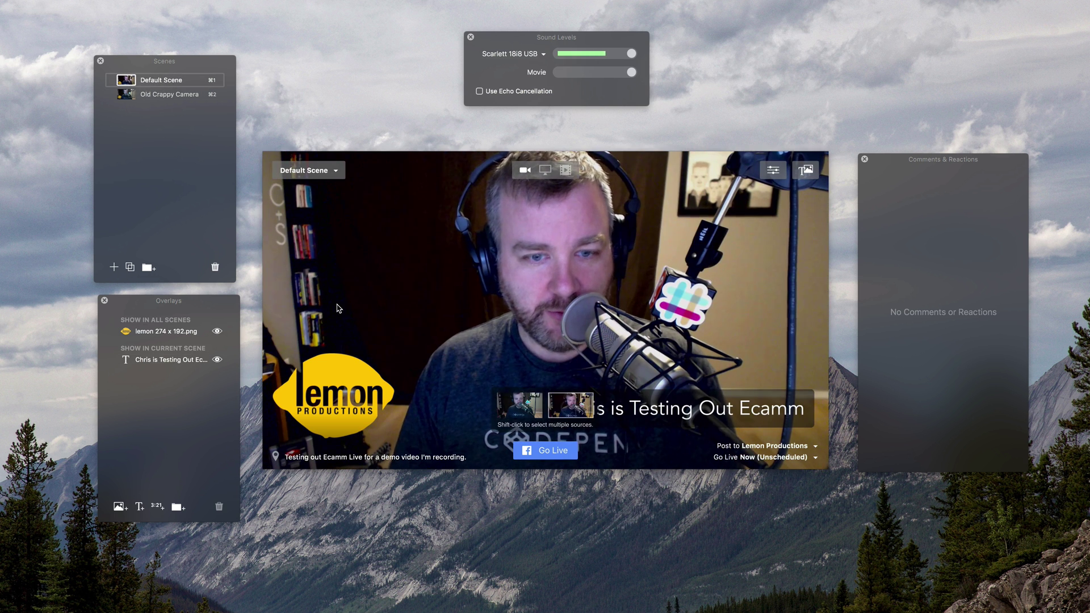
left_click(520, 414)
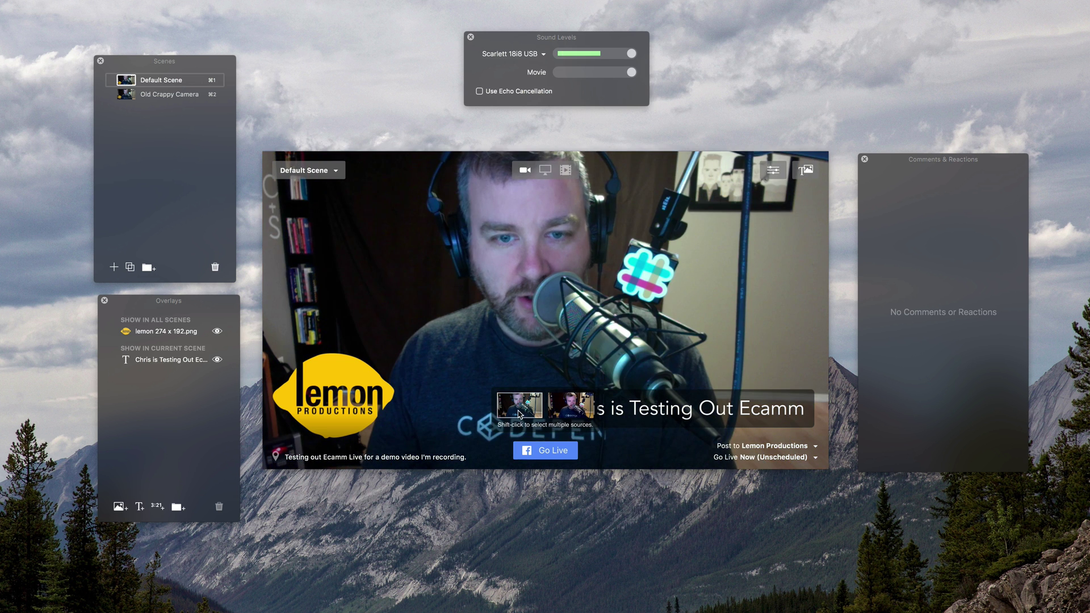
left_click(572, 414)
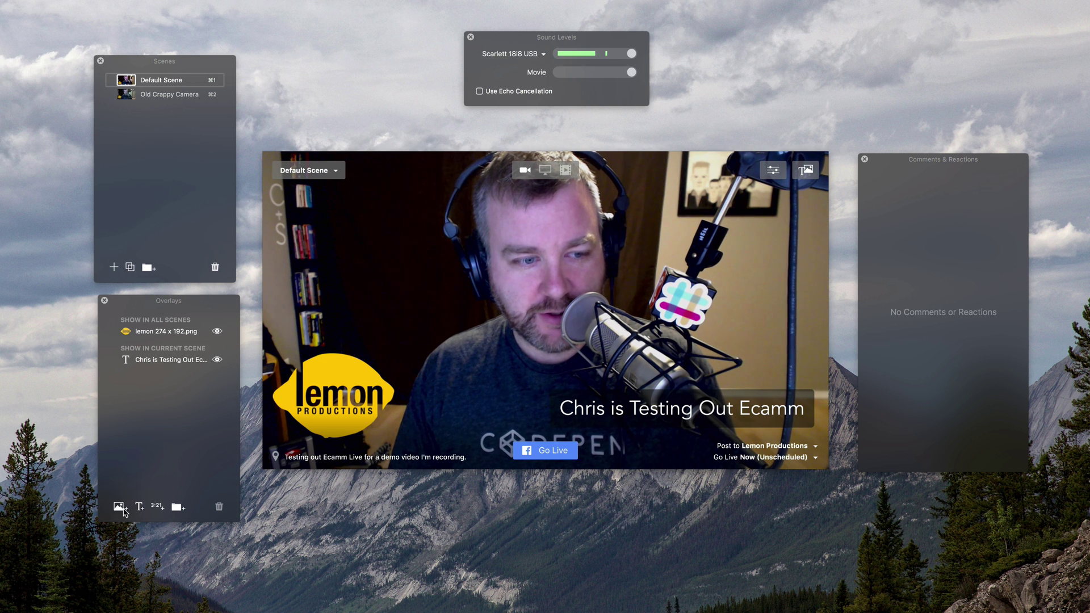
Step: Add a countdown overlay ending 2017-12-18, 10:53 AM to the Default Scene and place it beside the presenter's head, in the upper-left area
left_click(159, 510)
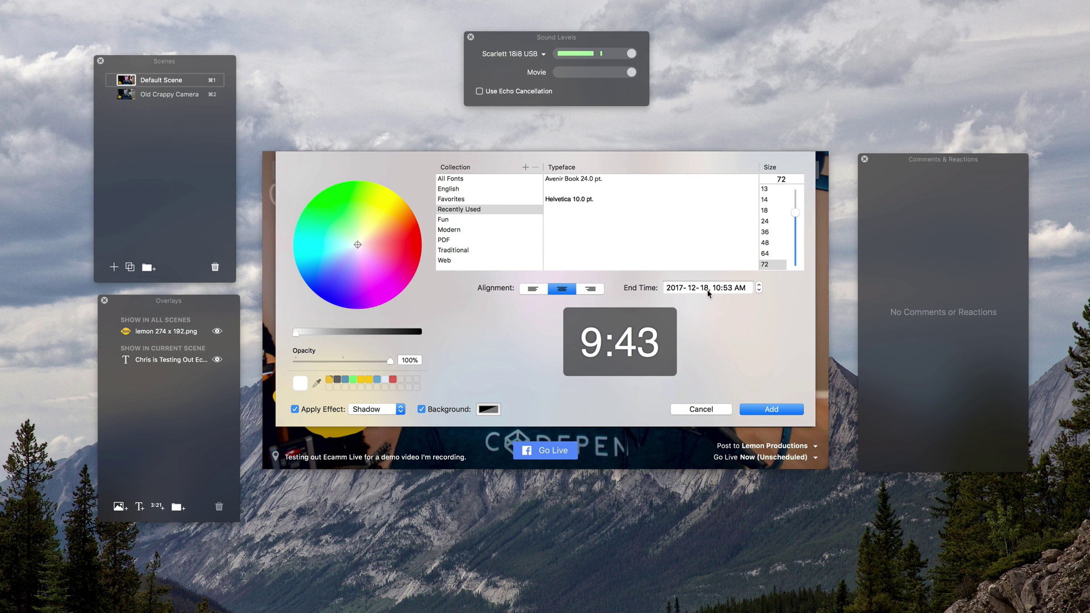
left_click(764, 409)
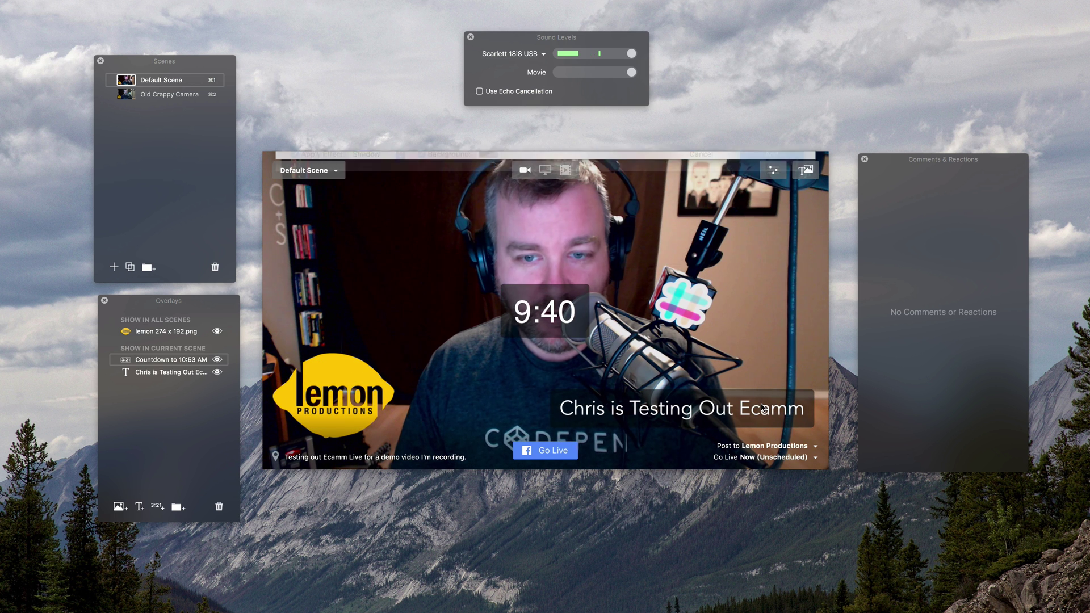
left_click_drag(543, 301, 397, 238)
Step: Remove the countdown overlay's background and set the countdown to show in all scenes
double_click(374, 247)
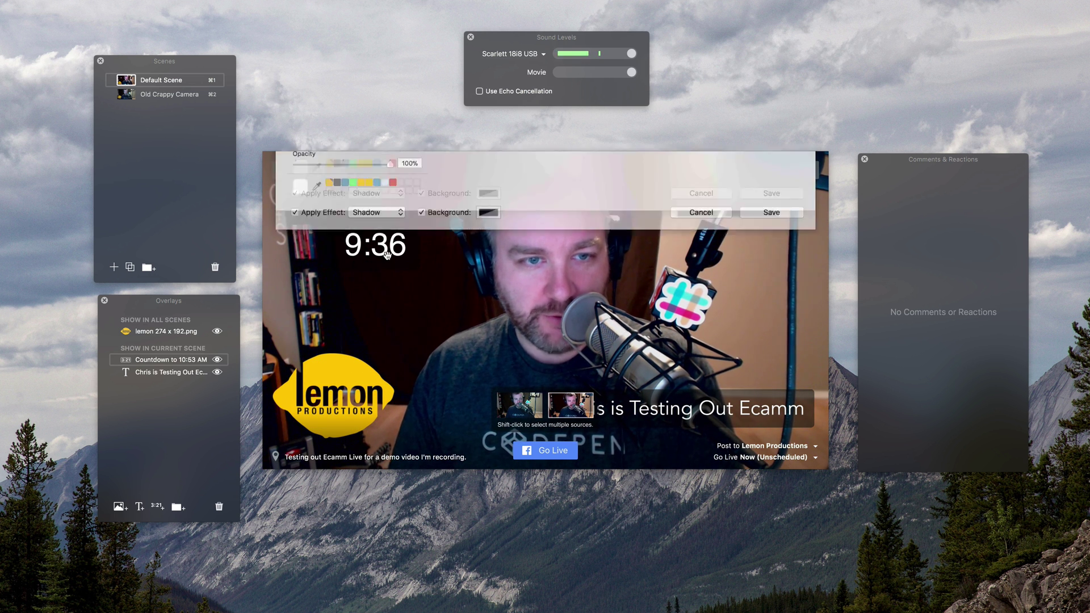
left_click(422, 409)
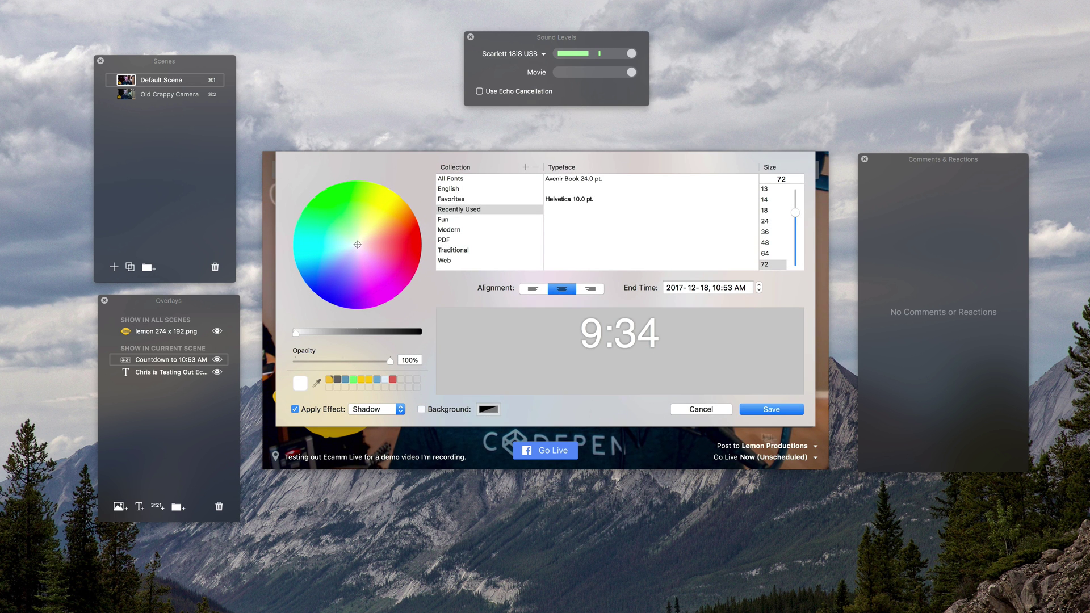
left_click(771, 409)
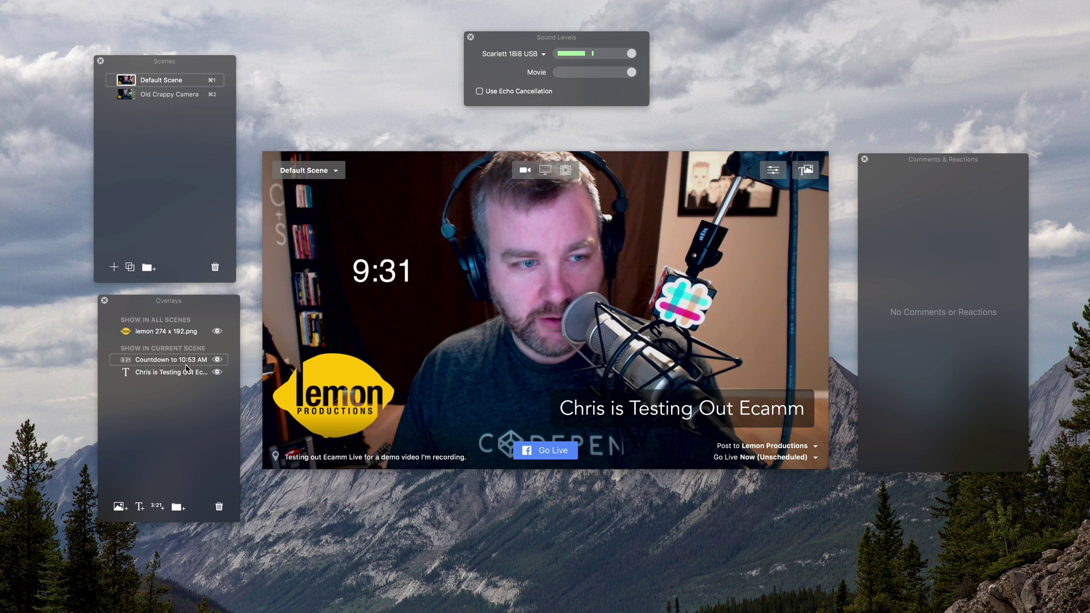
left_click_drag(182, 362, 177, 328)
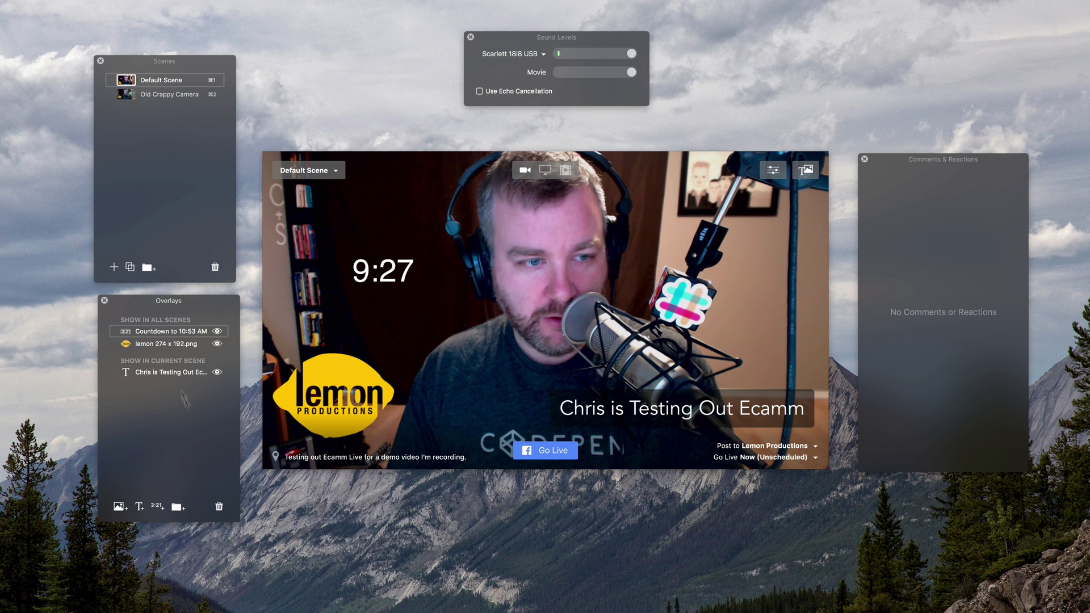
Step: Add a text overlay reading "The show starts in…" to the Default Scene
left_click(139, 506)
type("Going live in...")
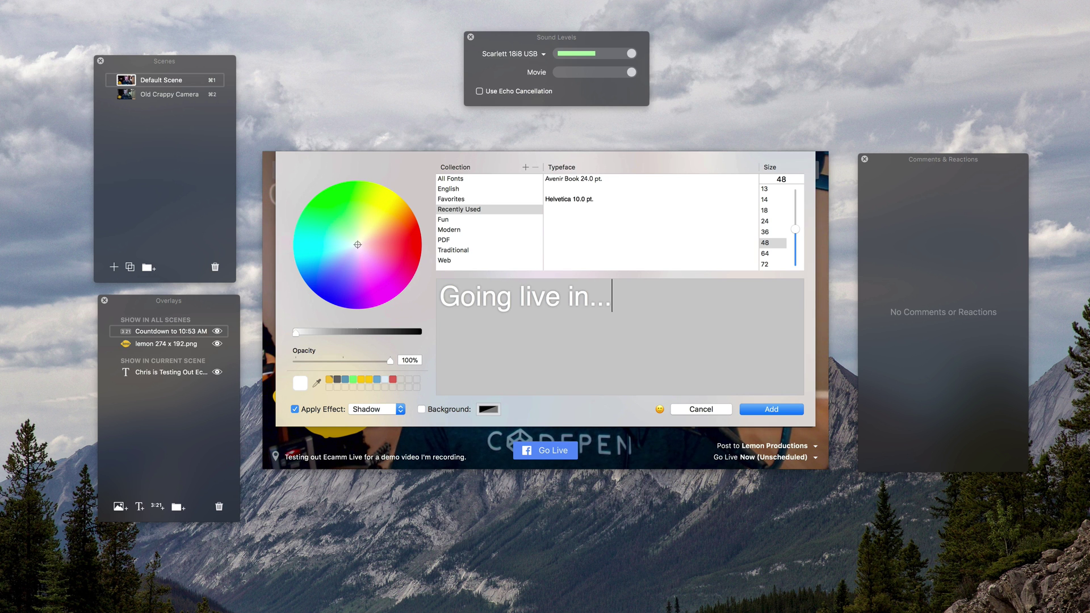
type("The show starts in…")
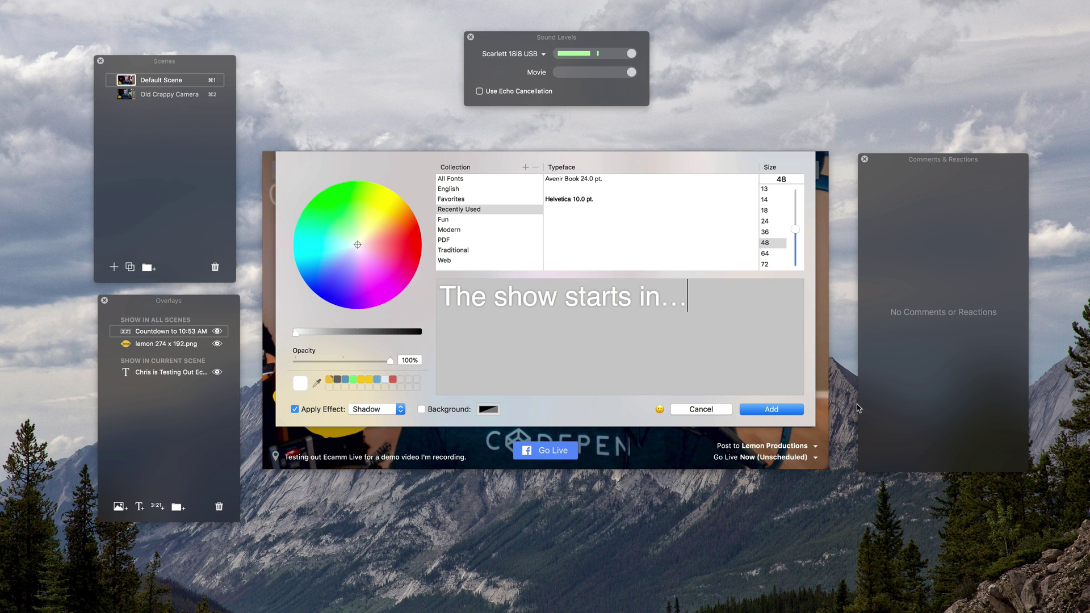
left_click(771, 409)
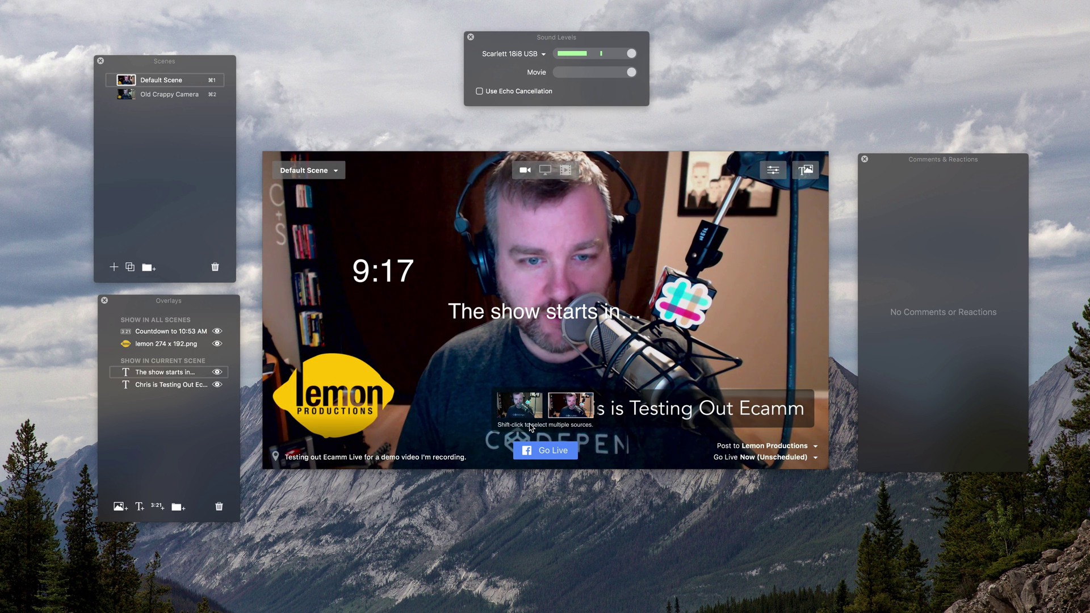
Step: Reduce the "The show starts in…" text to size 24 and centre it just above the countdown
left_click_drag(560, 317, 423, 237)
double_click(423, 237)
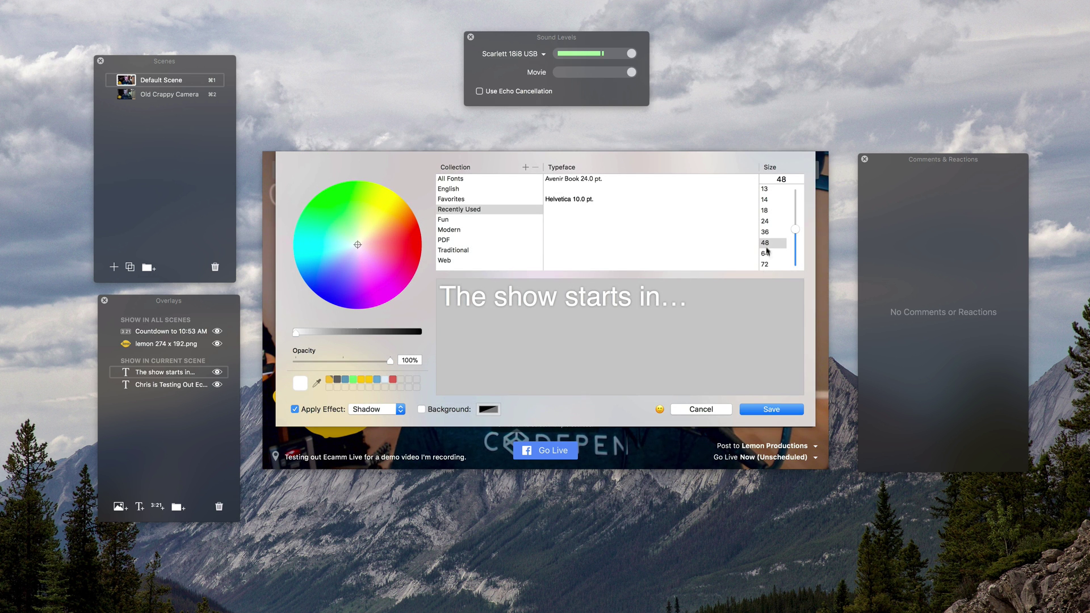
left_click(773, 223)
left_click(776, 405)
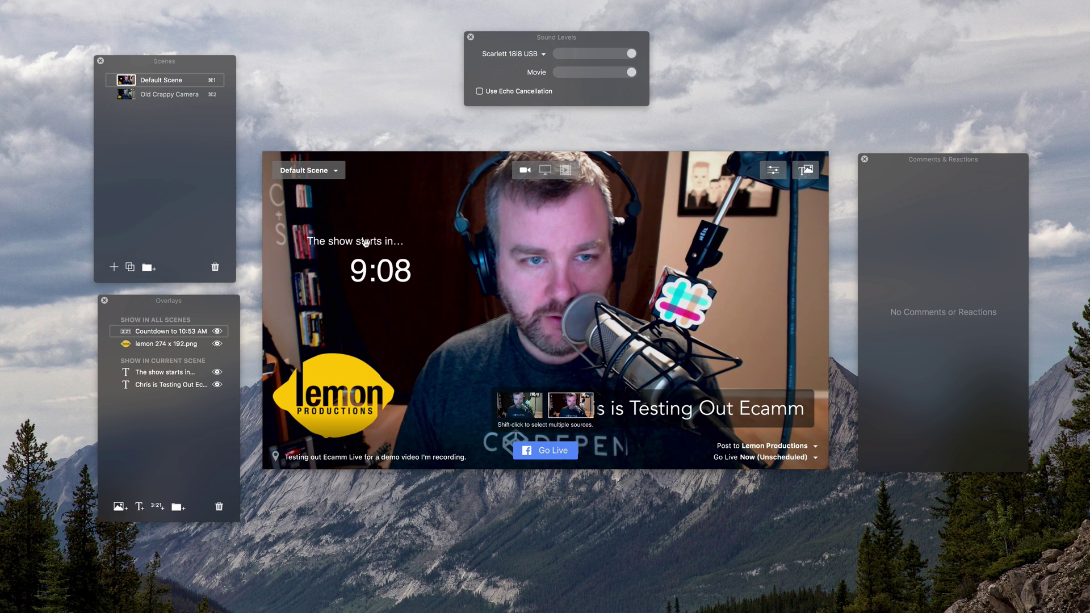
left_click_drag(350, 241, 379, 245)
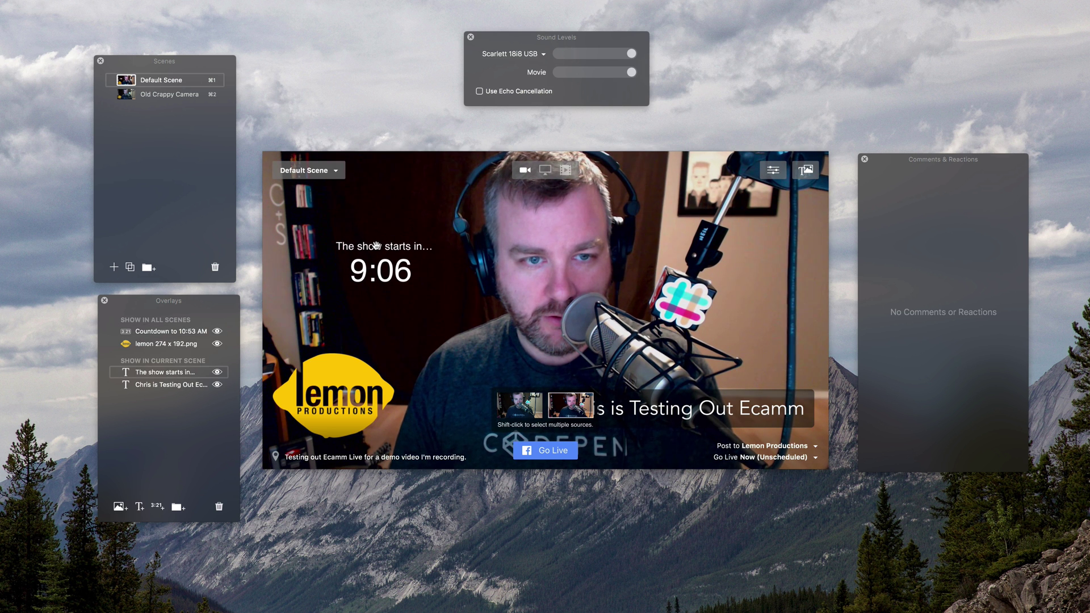
Step: Set the "The show starts in…" overlay to show in all scenes and switch between both scenes to check it
left_click_drag(175, 366, 163, 342)
mouse_move(622, 335)
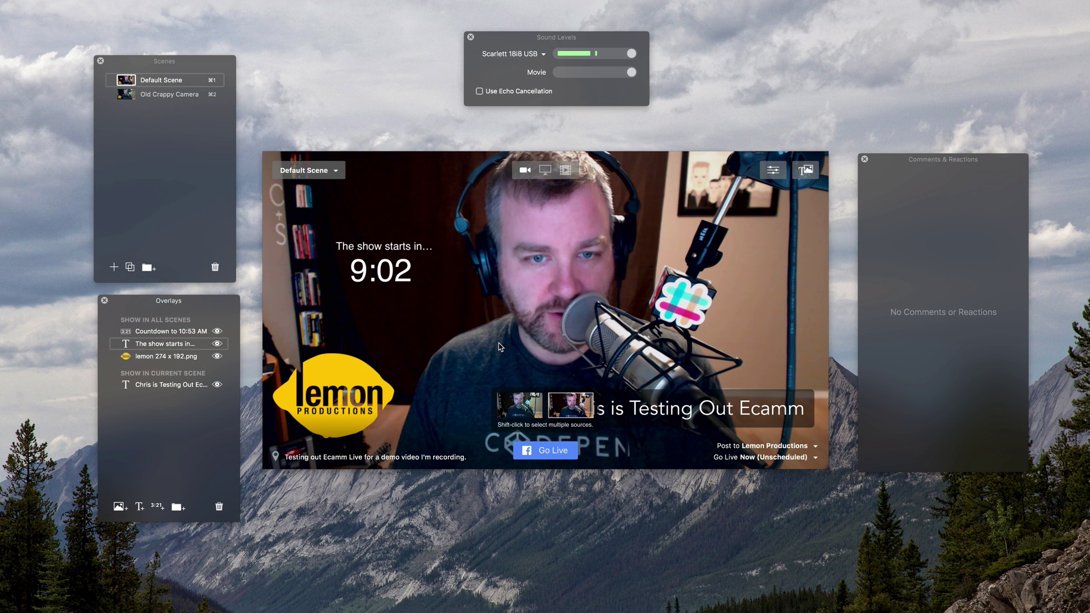
key("super+2")
key("super+1")
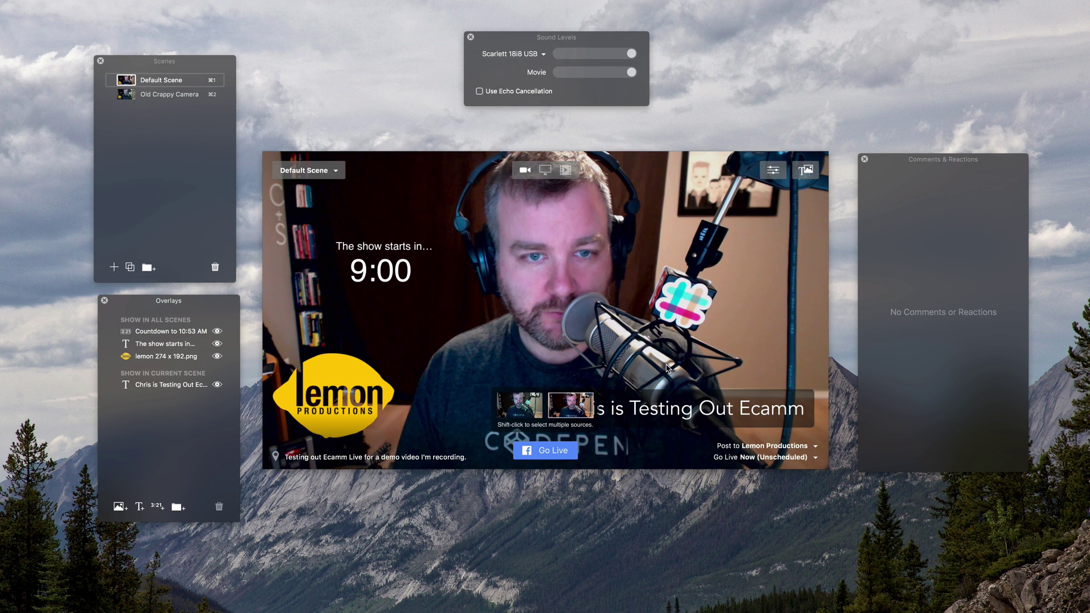
key("super+2")
key("super+1")
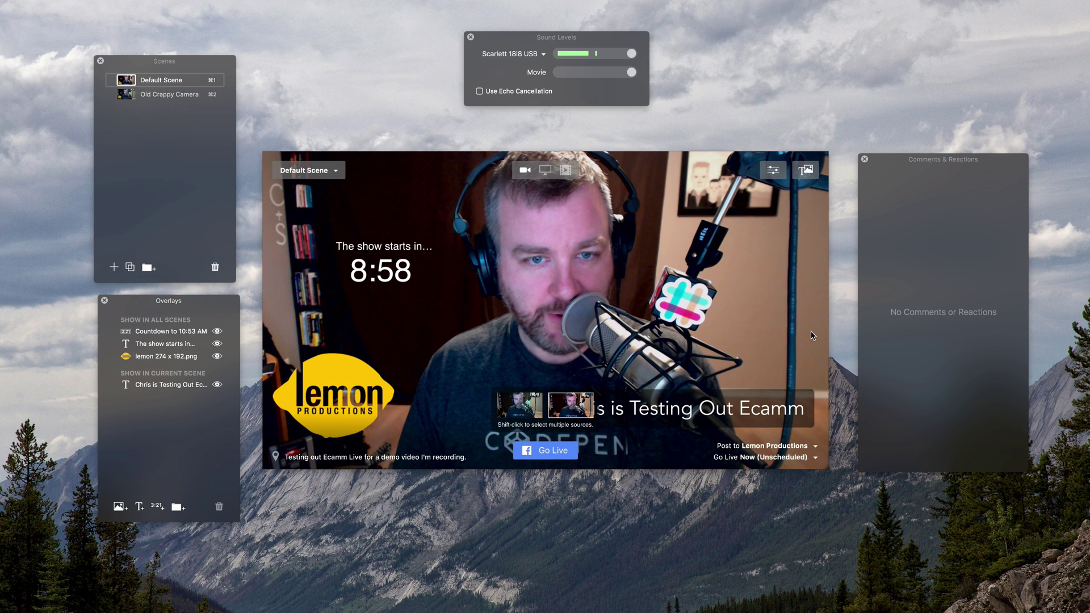
left_click(310, 171)
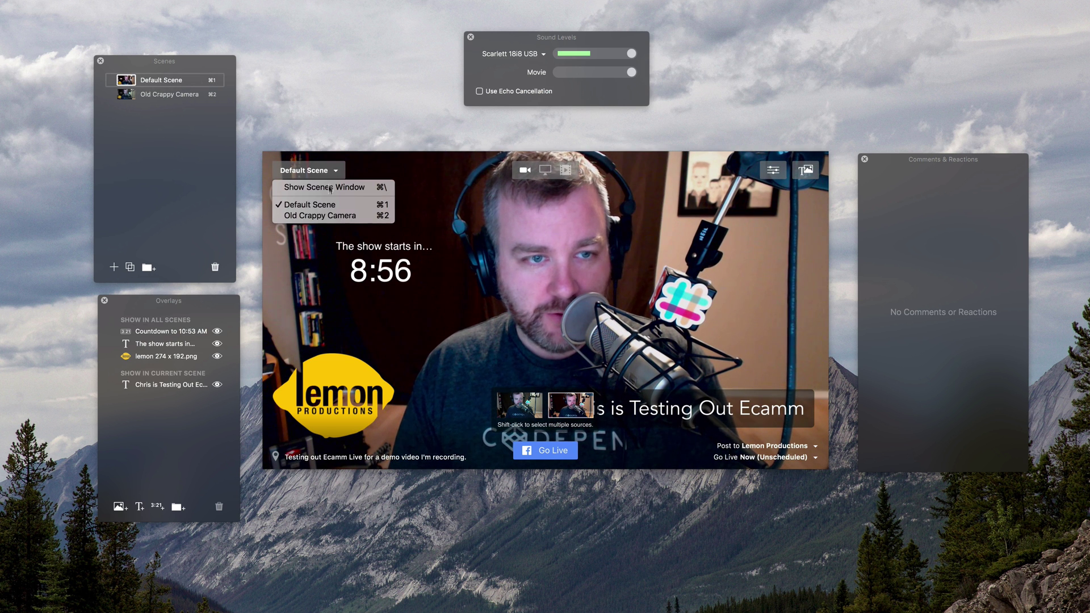
left_click(340, 206)
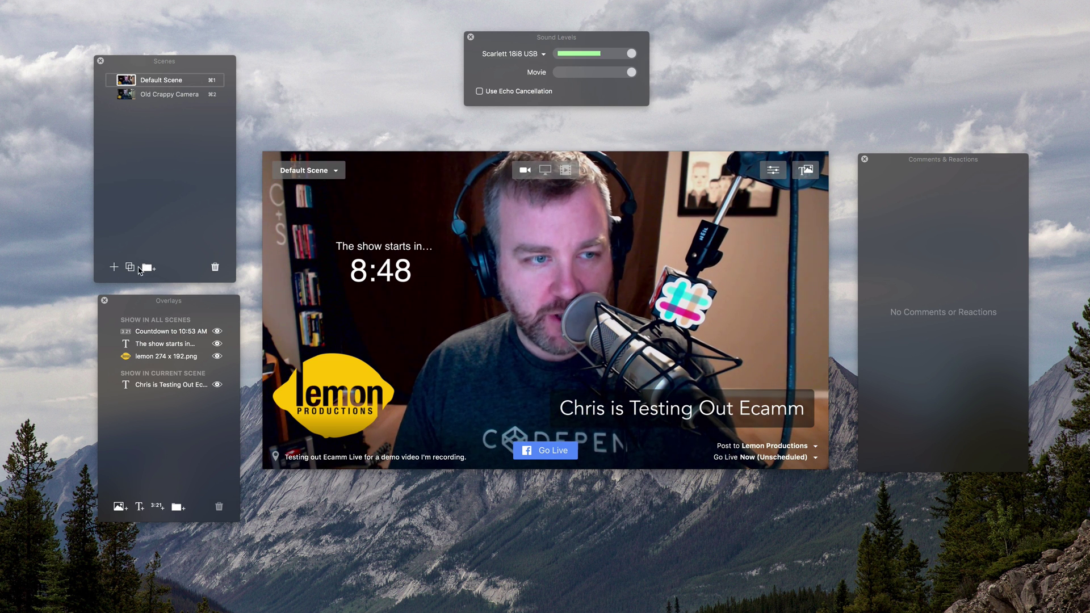
Step: Create a new scene named Screenshot and place it below Old Crappy Camera in the scene order
left_click(114, 266)
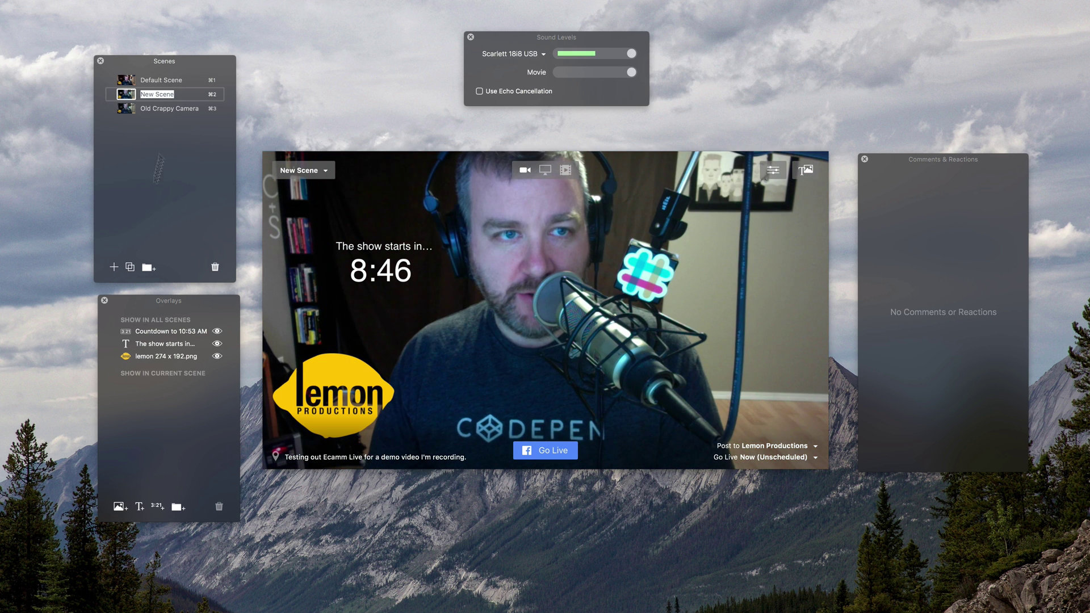
type("Screens")
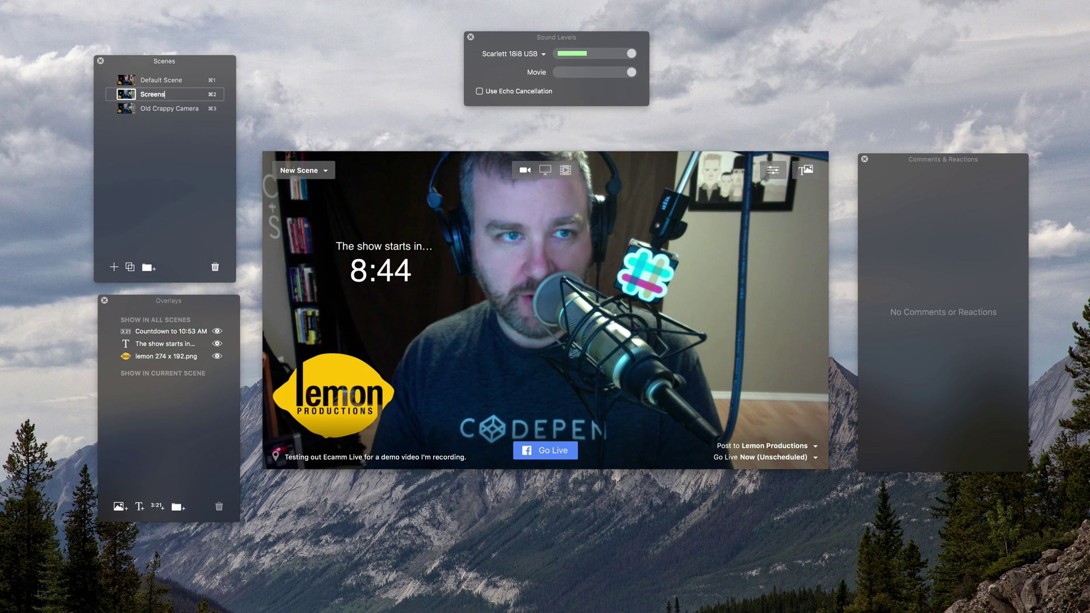
type("hot")
key("Return")
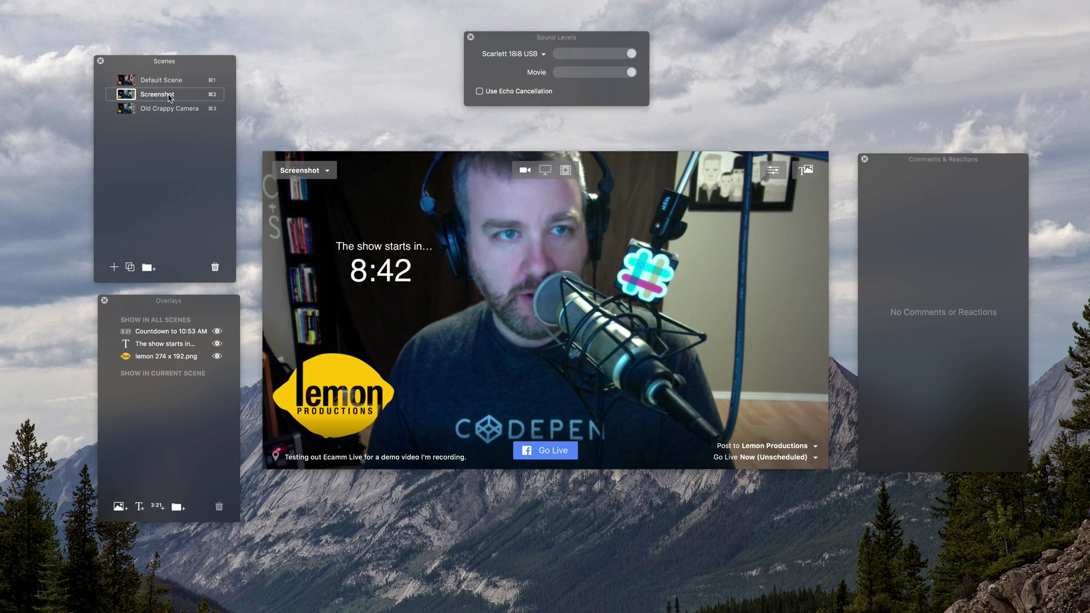
left_click_drag(168, 98, 162, 113)
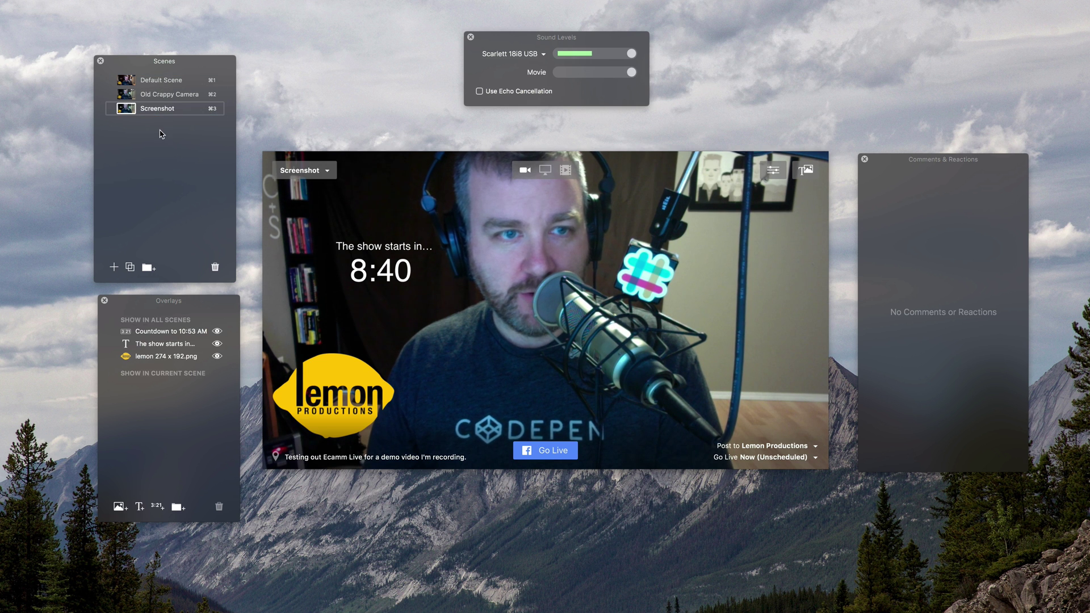
Step: Add roman-logov-100555.jpg as an overlay in the Screenshot scene, and make the countdown, "The show starts in…" text and lemon logo visible there
left_click(122, 505)
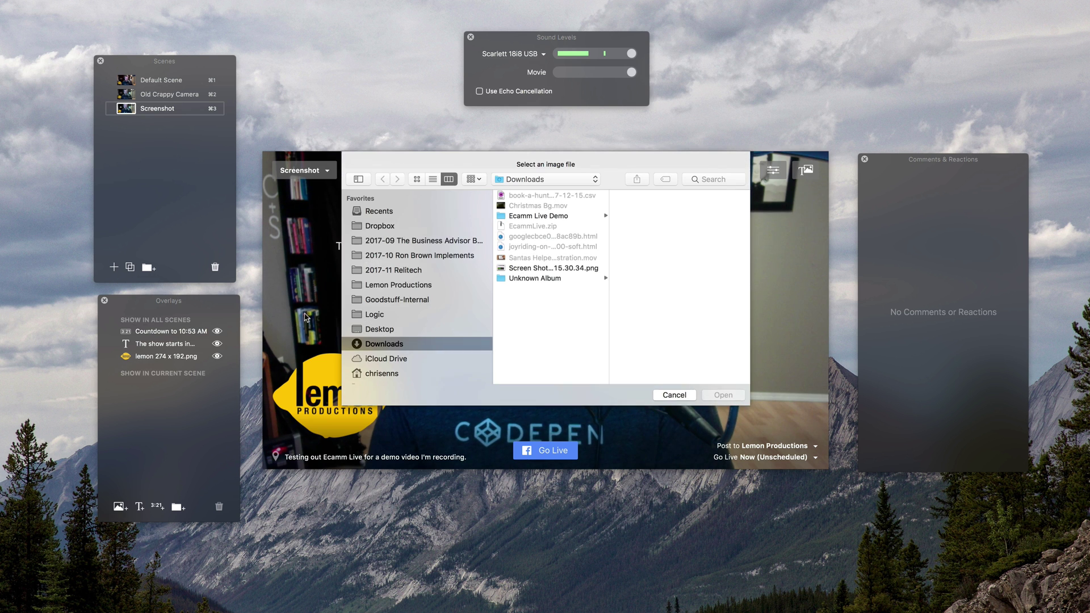
left_click(561, 257)
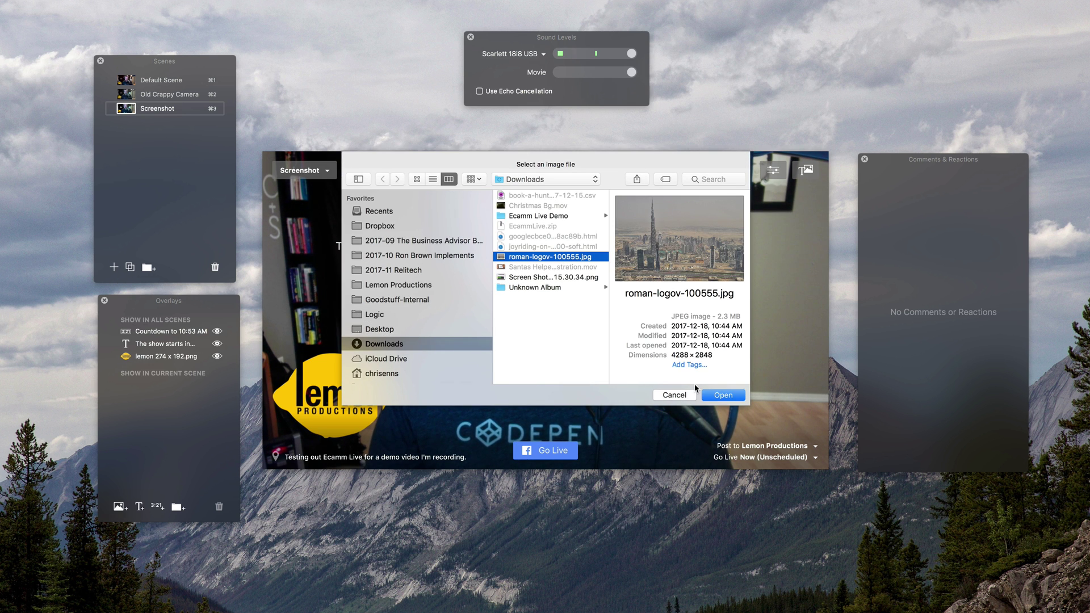
left_click(722, 396)
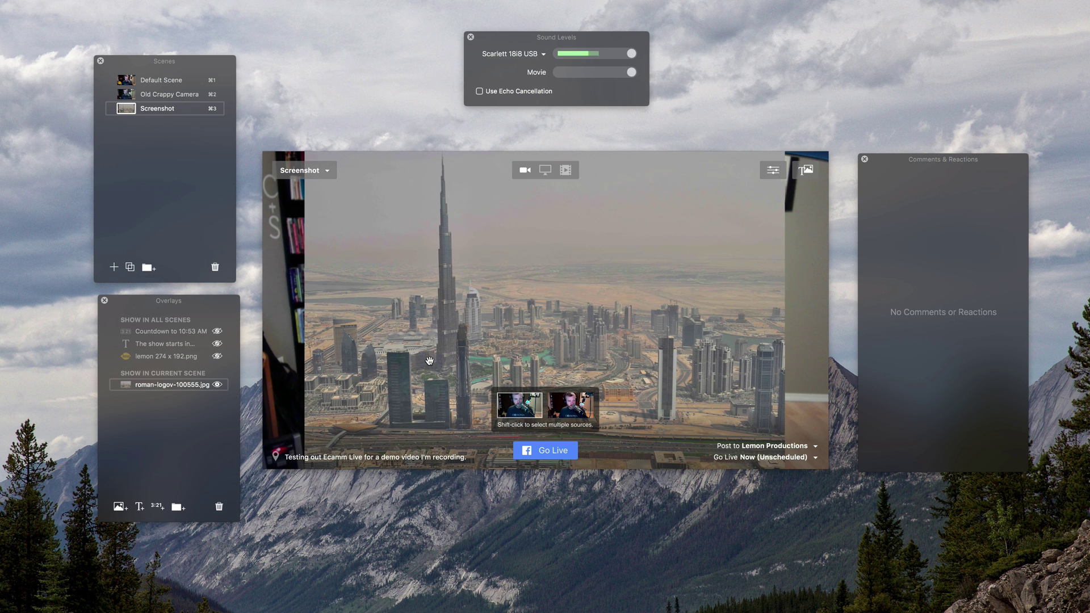
left_click(217, 344)
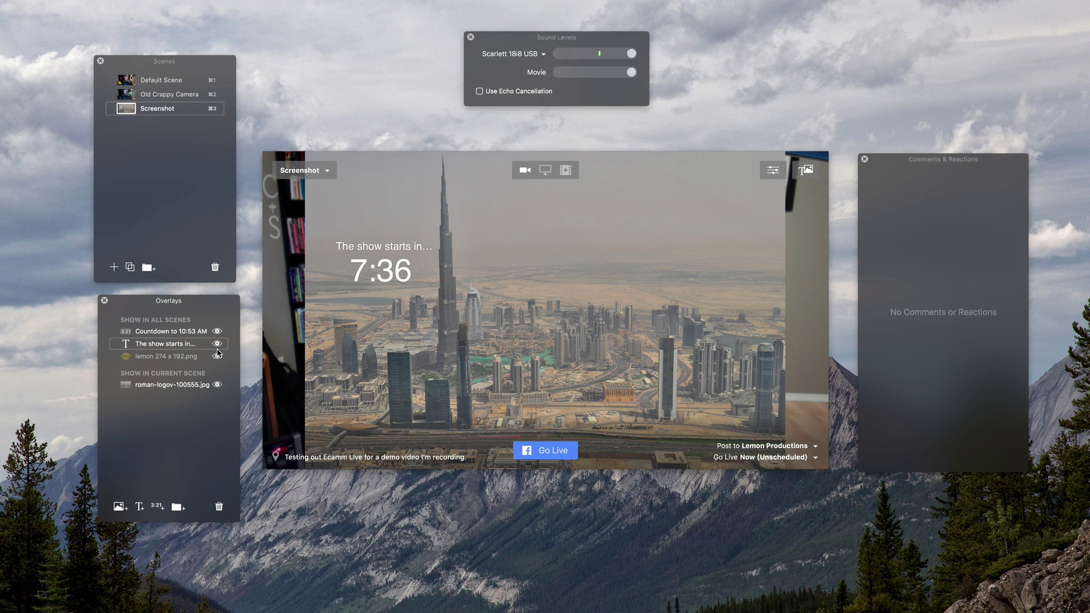
left_click(217, 356)
Step: Reposition the roman-logov-100555.jpg image so it sits flush with the preview's left edge
left_click_drag(567, 295, 579, 295)
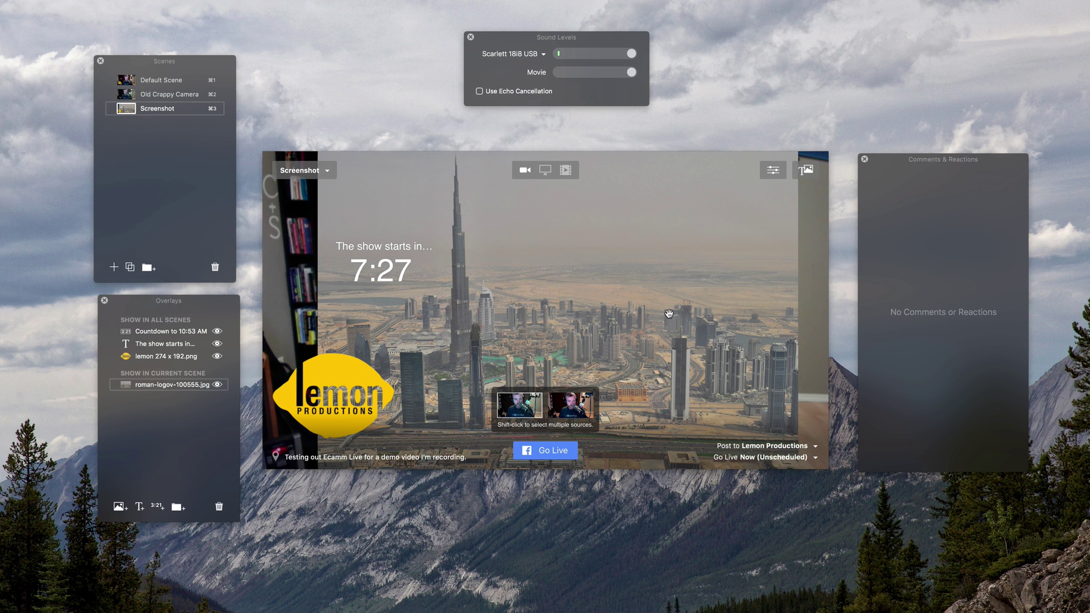
mouse_move(669, 314)
left_mouse_down()
mouse_move(676, 307)
mouse_move(620, 295)
mouse_move(668, 293)
left_mouse_up()
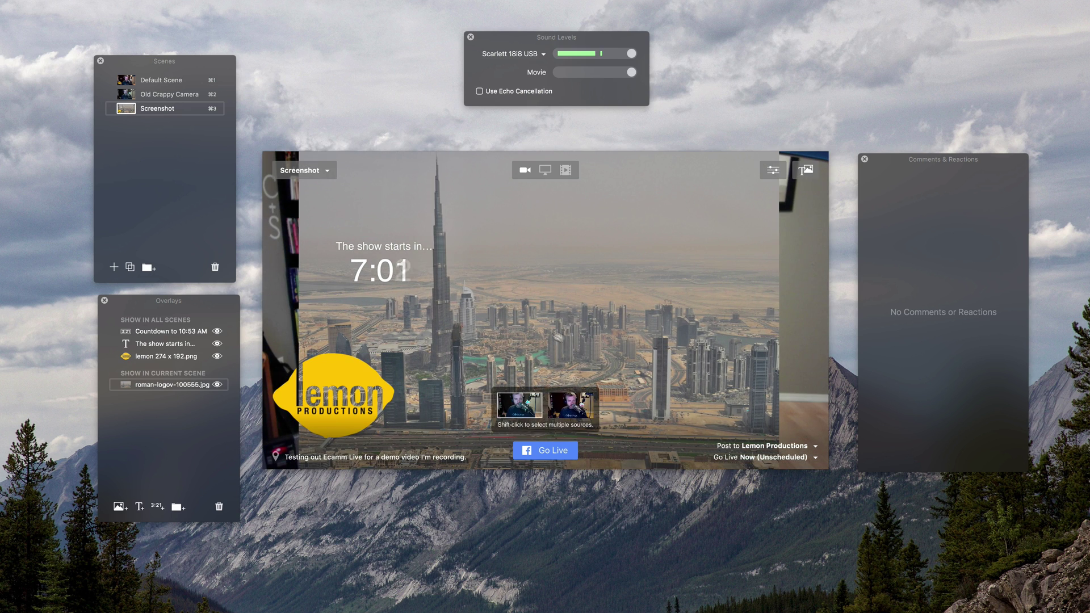
left_click_drag(558, 316, 522, 316)
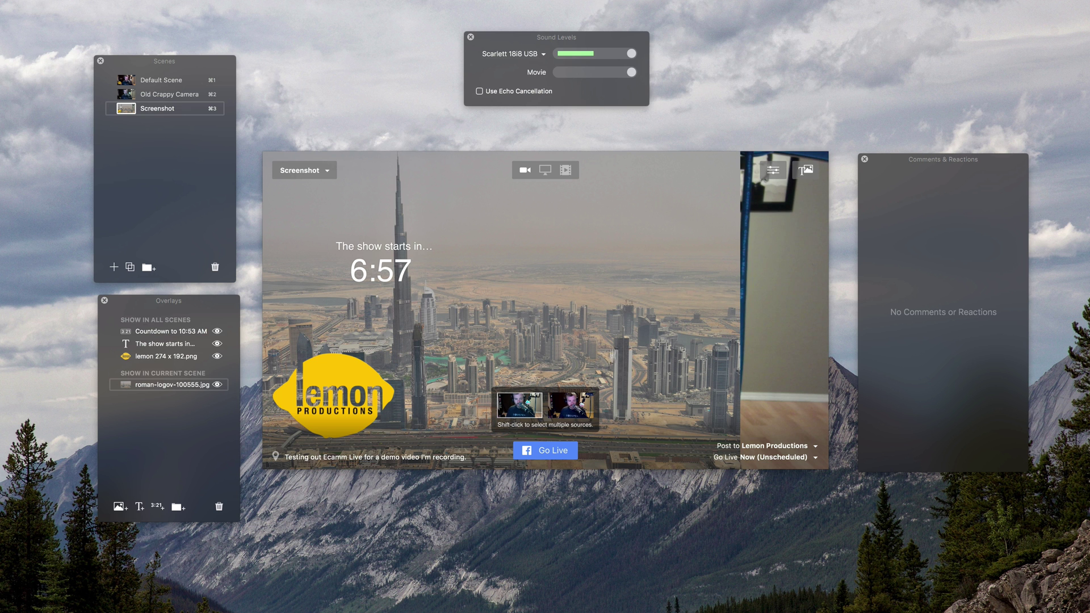
Step: Cycle through the Default, Old Crappy Camera and Screenshot scenes to compare them, finishing on the Default Scene
key("super+2")
key("super+1")
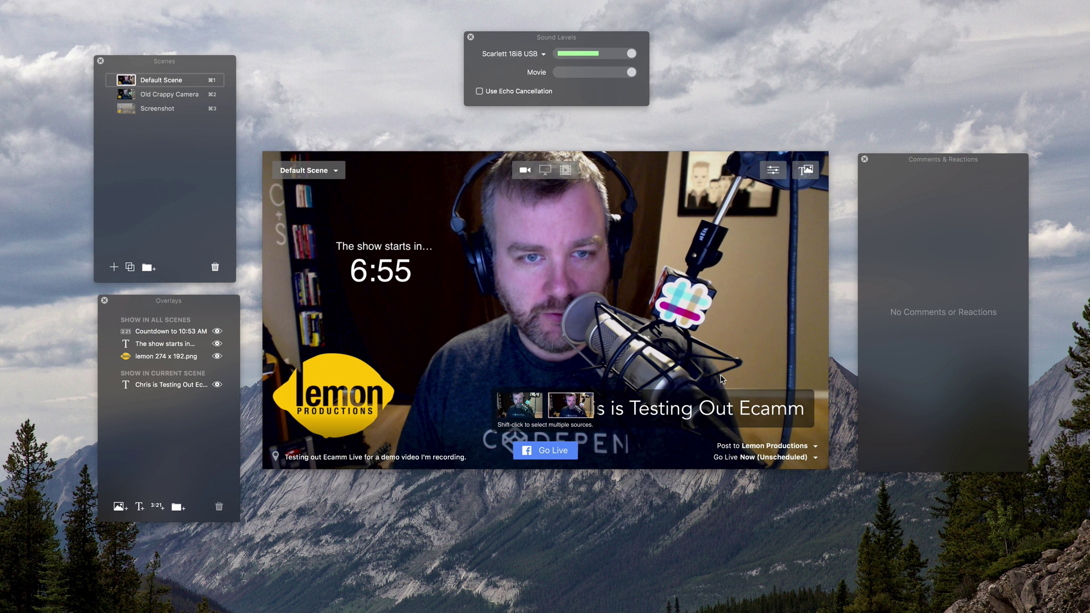
key("super+2")
key("super+3")
key("super+1")
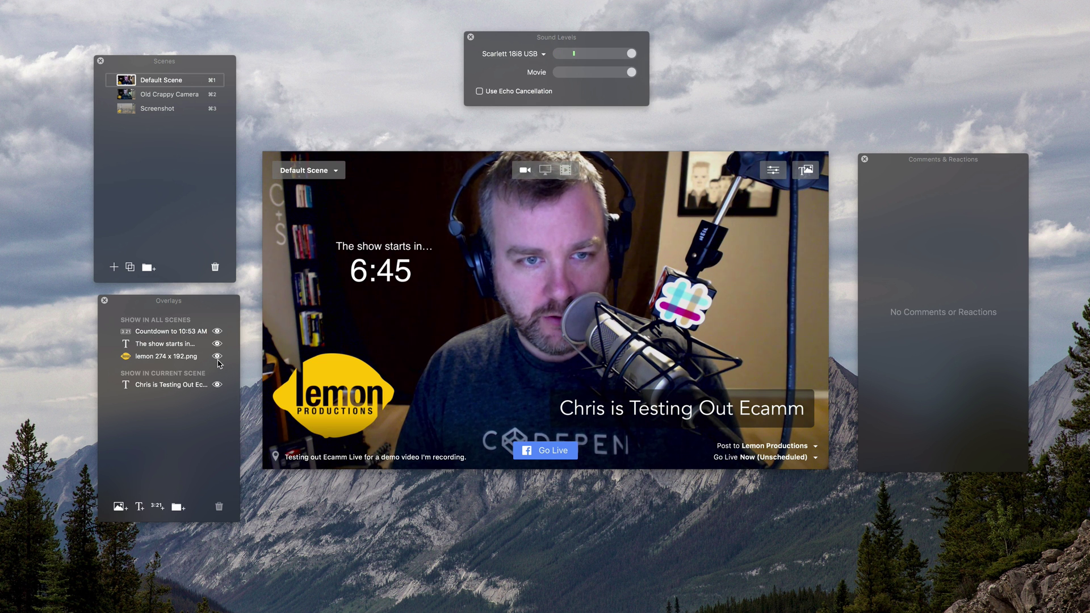
Step: Try the screen share as the Default Scene's source, and return to the camera
mouse_move(528, 260)
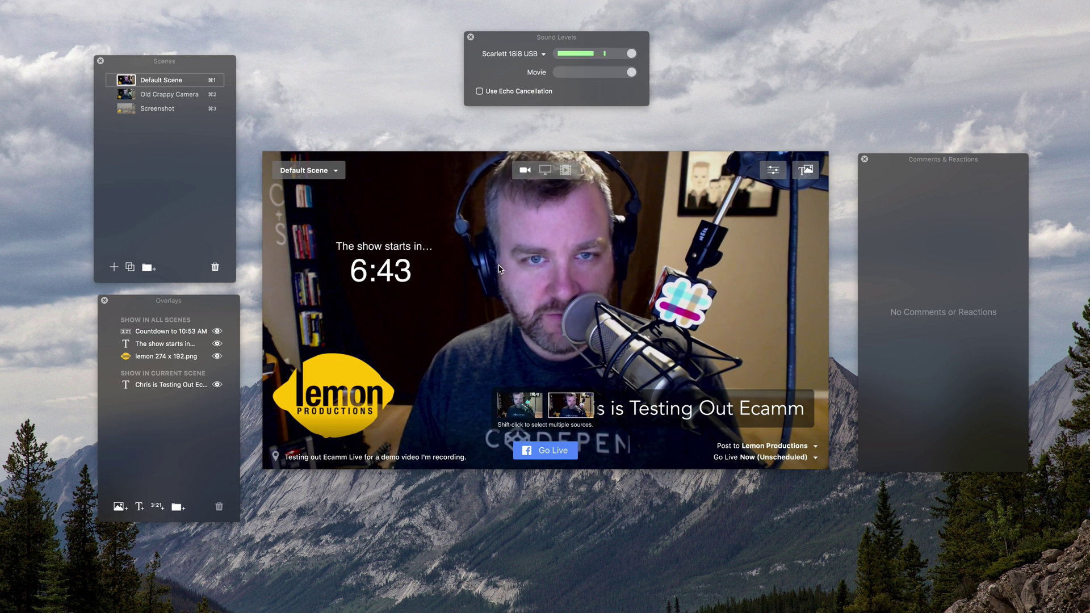
left_click(548, 172)
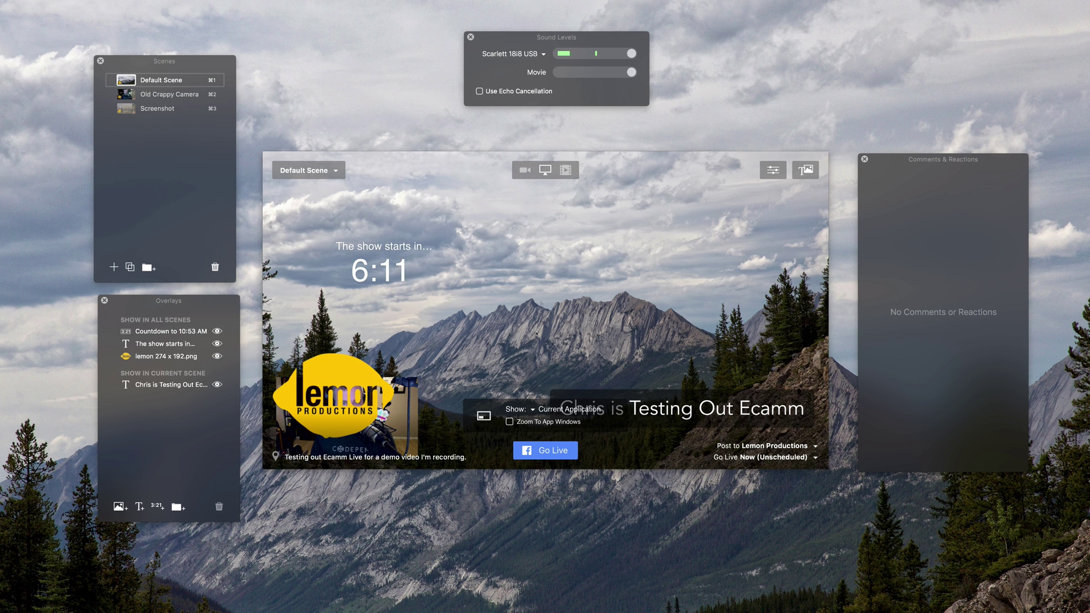
left_click(525, 170)
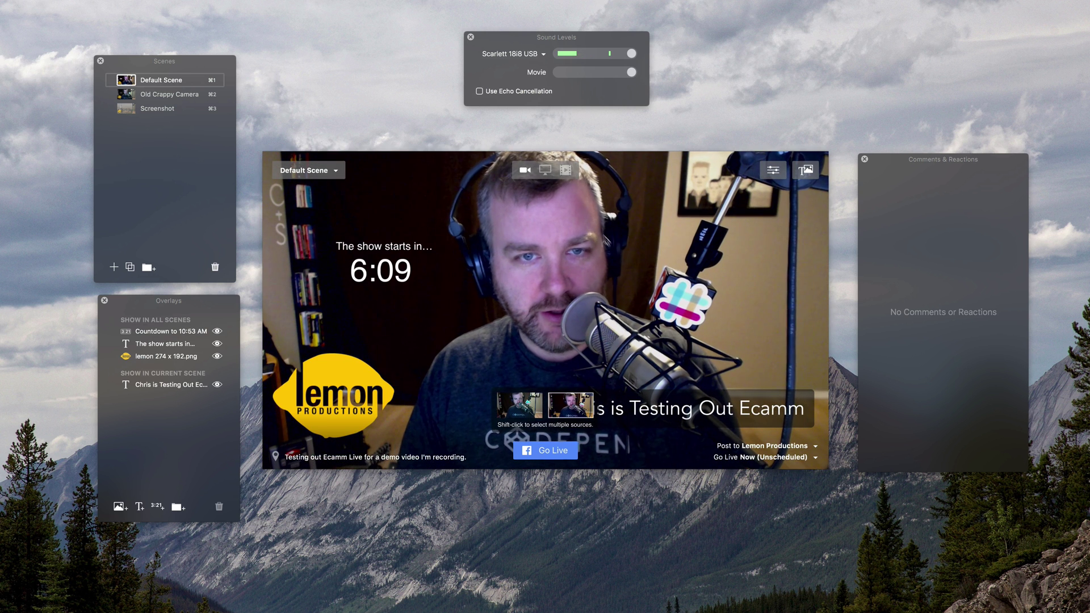
Step: Play Santas Helper Speed Illustration.mov from Downloads in the Default Scene, toggling the microphone and picture-in-picture camera off and back on
left_click(569, 172)
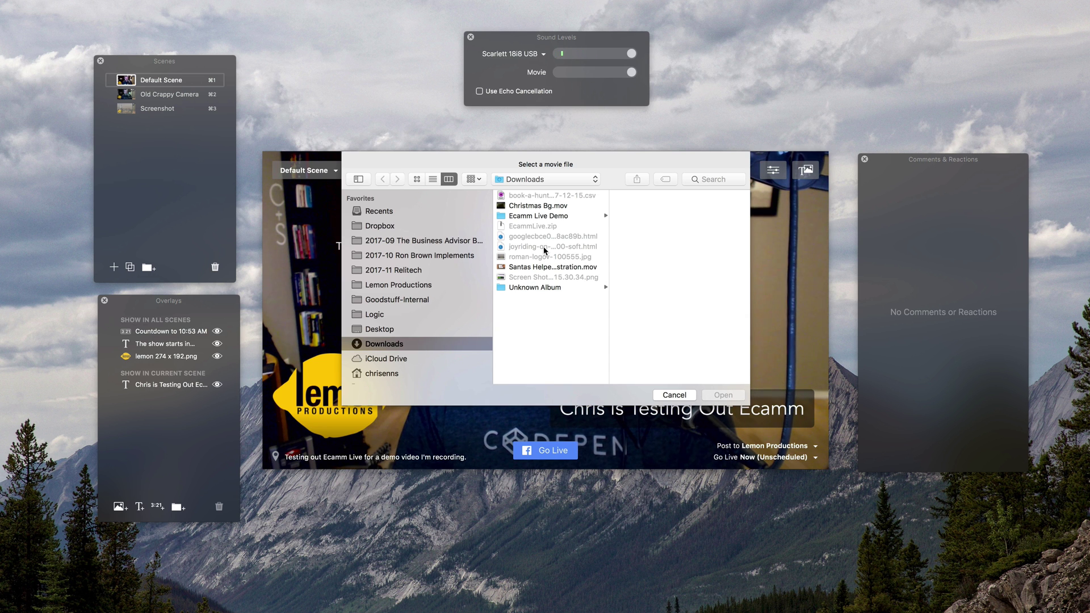
left_click(552, 266)
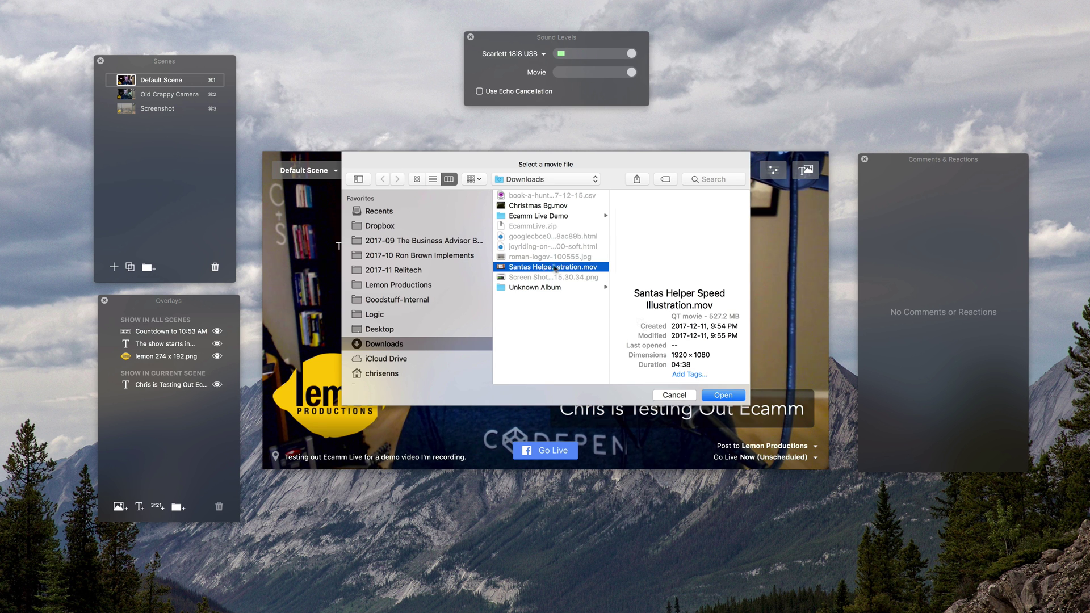
left_click(723, 396)
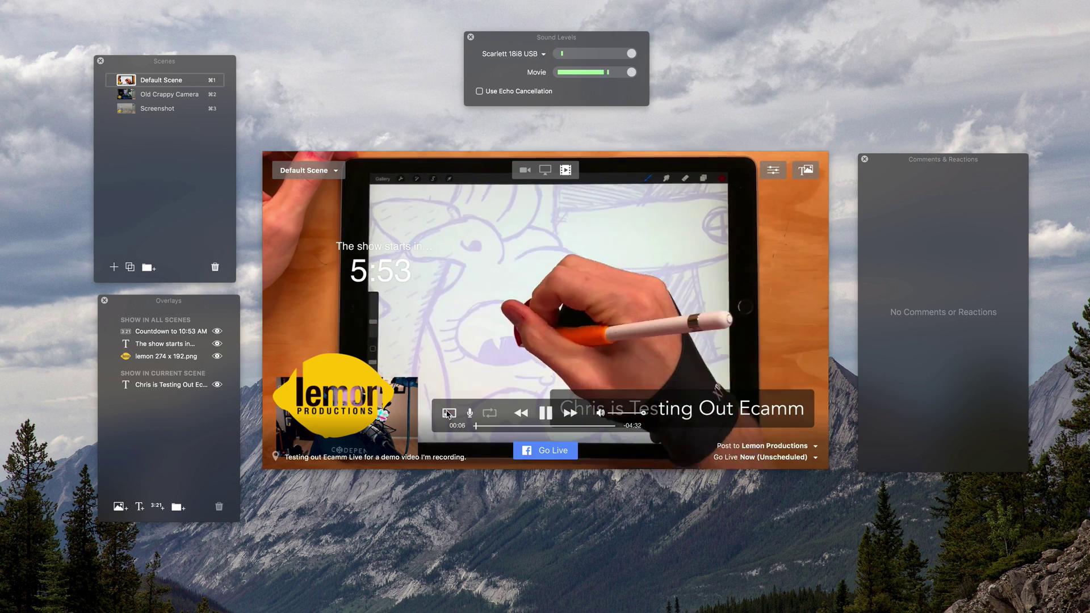
left_click(470, 413)
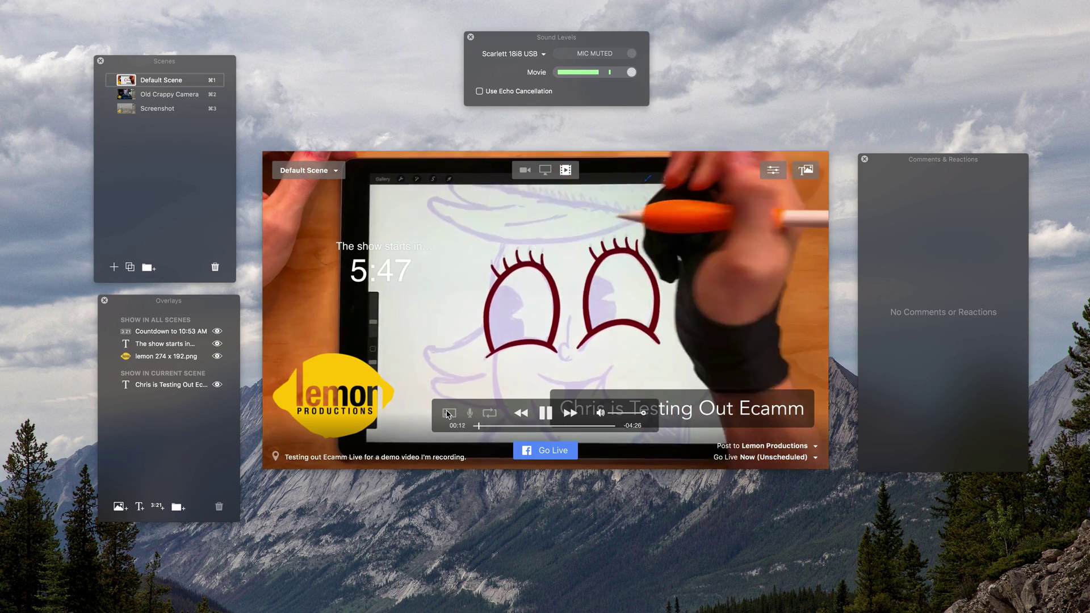
left_click(448, 414)
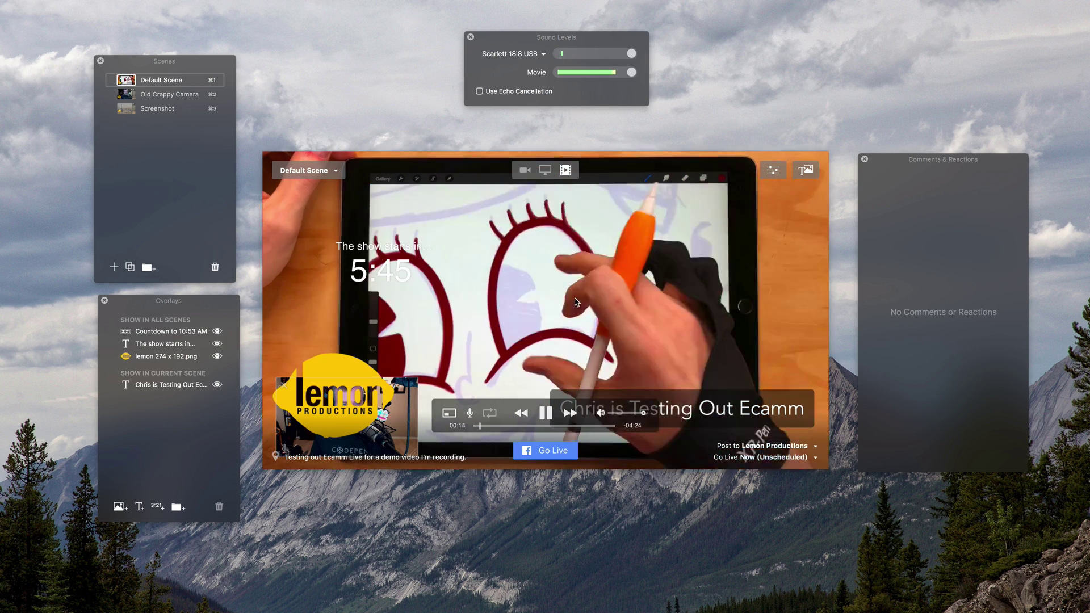
Step: Return the Default Scene to the camera, and lower the Movie sound level before restoring it to full
left_click(525, 171)
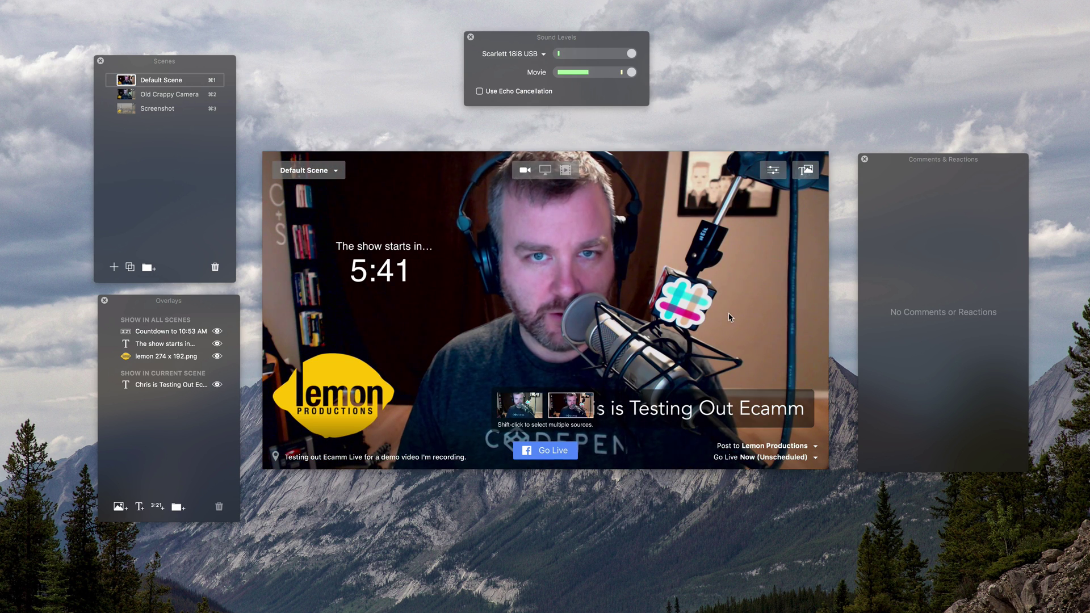
left_click_drag(614, 75, 603, 78)
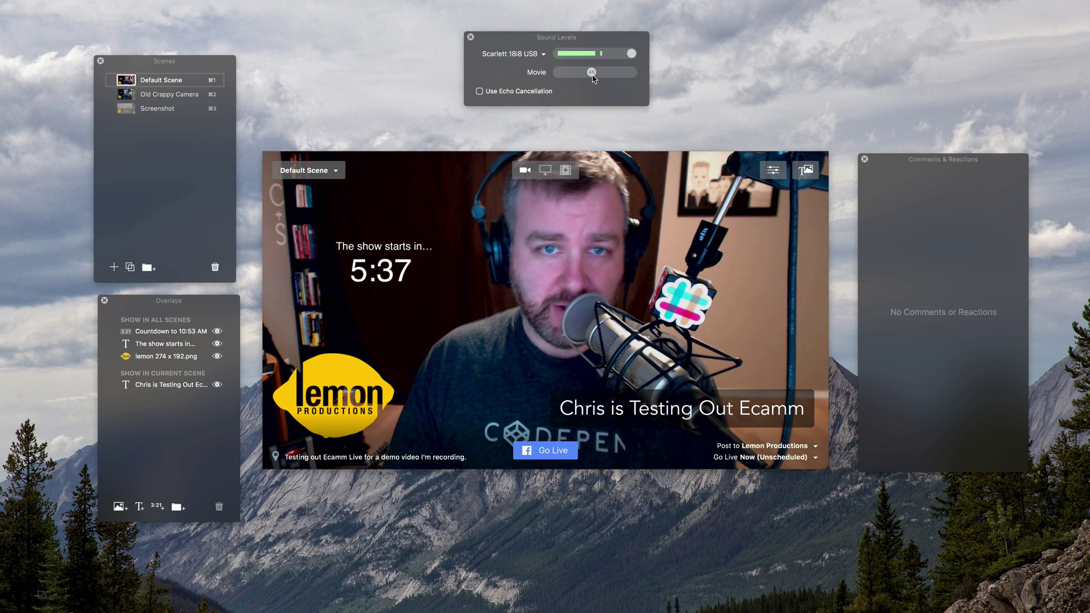
left_click_drag(609, 78, 671, 84)
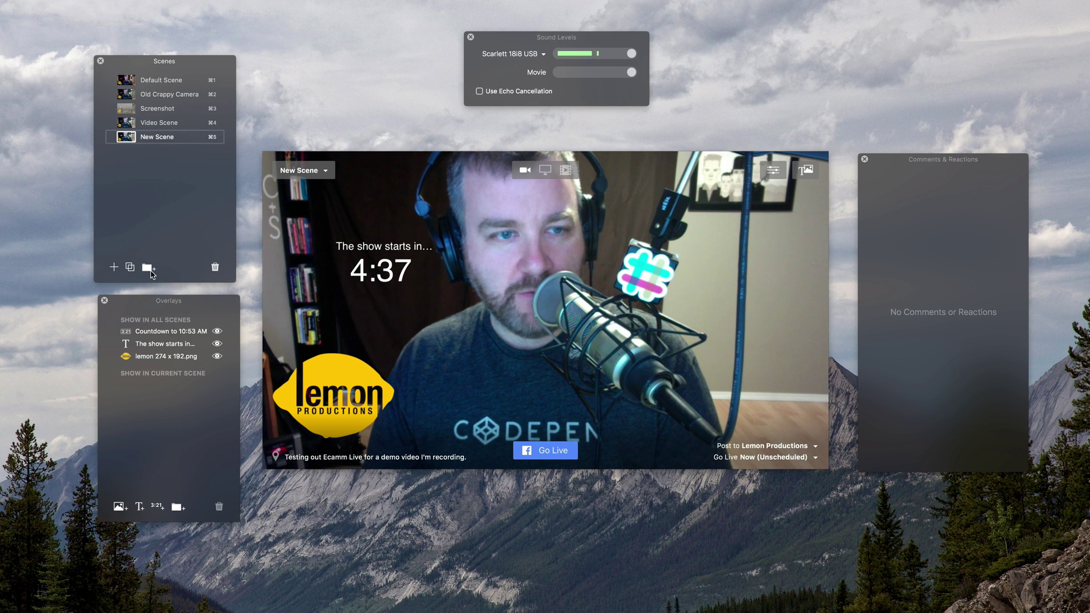
Step: Delete the extra scene named New Scene, keeping Video Scene
left_click(216, 267)
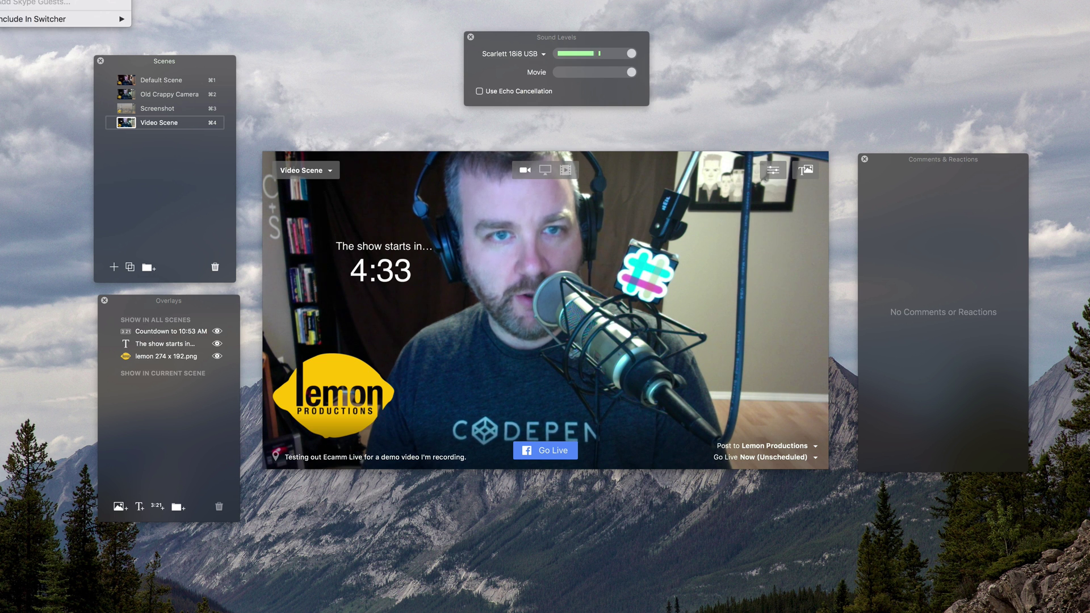
key("Escape")
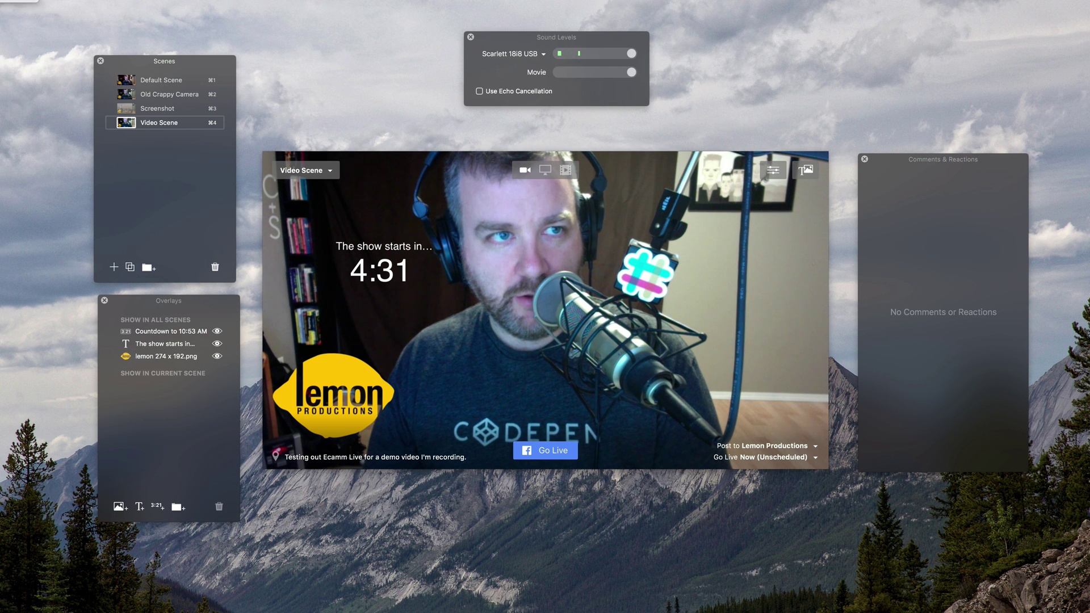
Step: Play the recent Santas Helper Speed Illustration.mov in Video Scene, and switch the source back to the camera
left_click(567, 172)
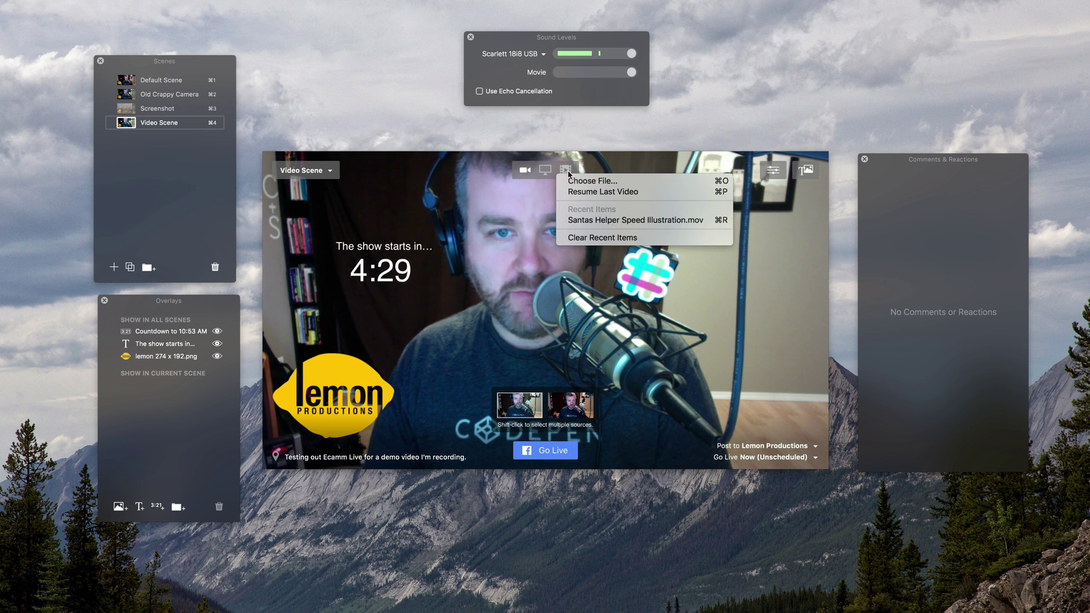
left_click(636, 220)
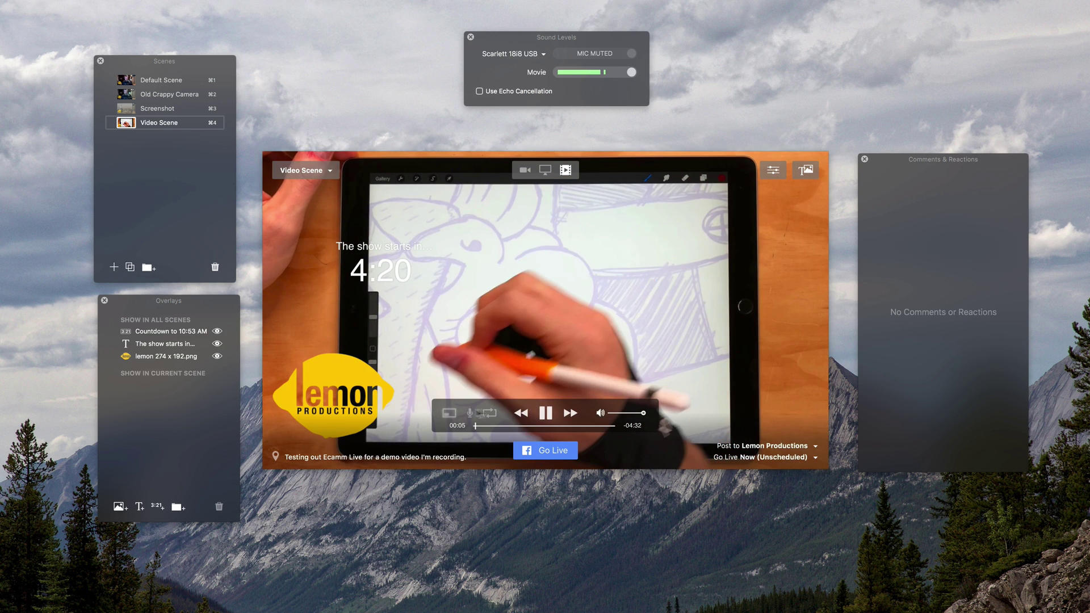
left_click(524, 171)
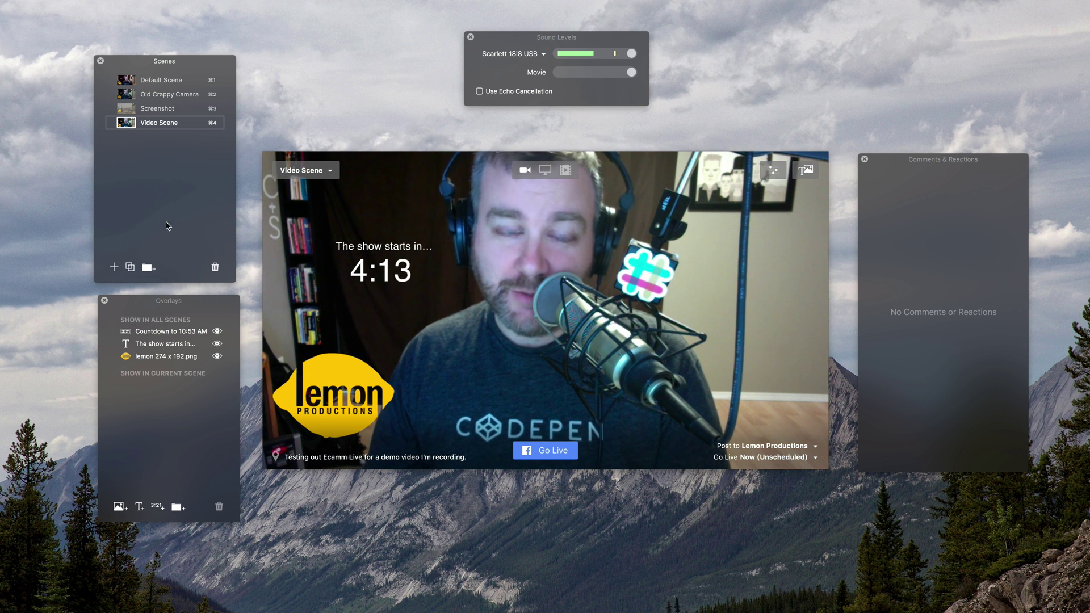
Step: Switch through Old Crappy Camera back to the Default Scene and select the lemon logo overlay
key("super+2")
key("super+1")
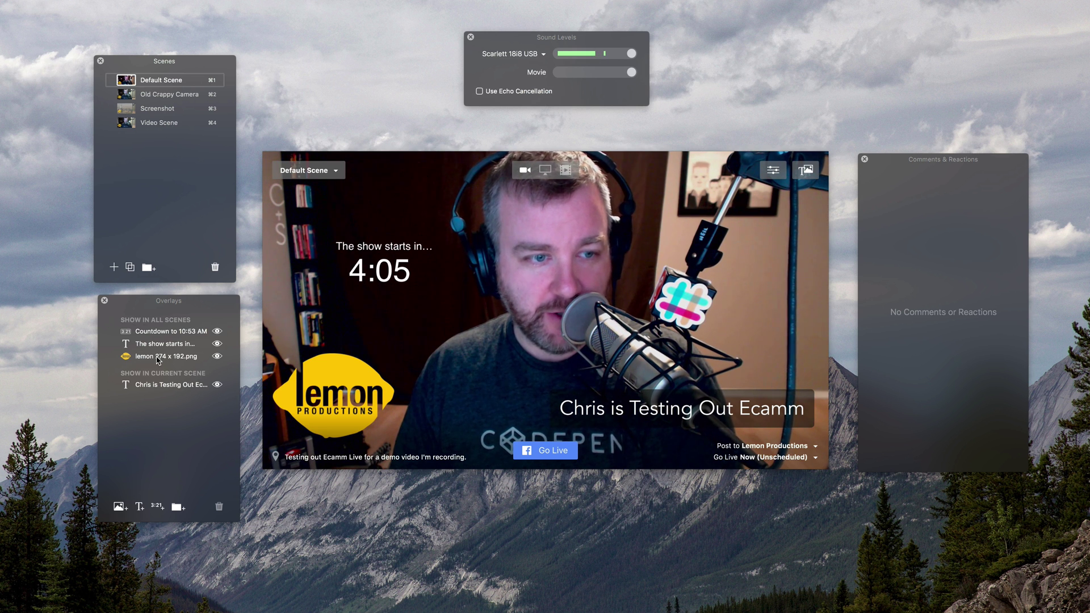
left_click(157, 359)
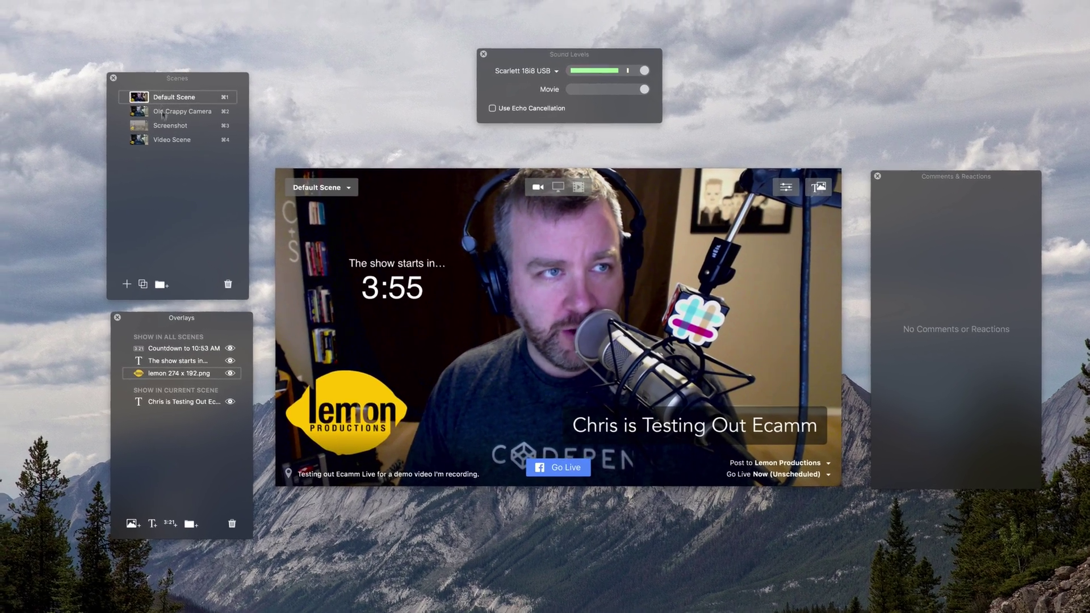
Step: Review the recording commands and the stream options, including the custom stream key and Facebook options
left_click(184, 6)
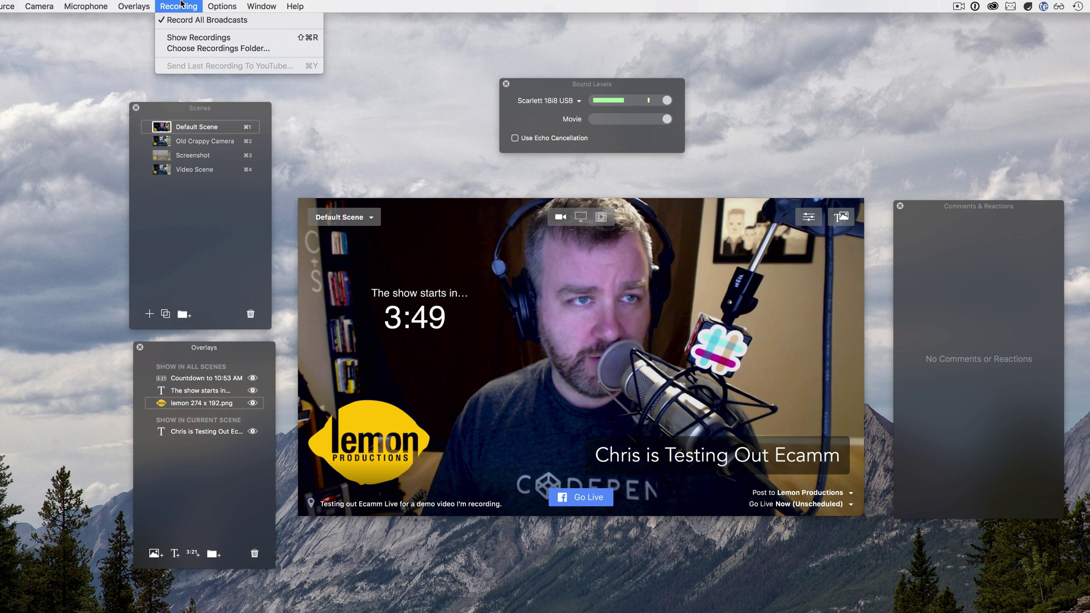
mouse_move(222, 3)
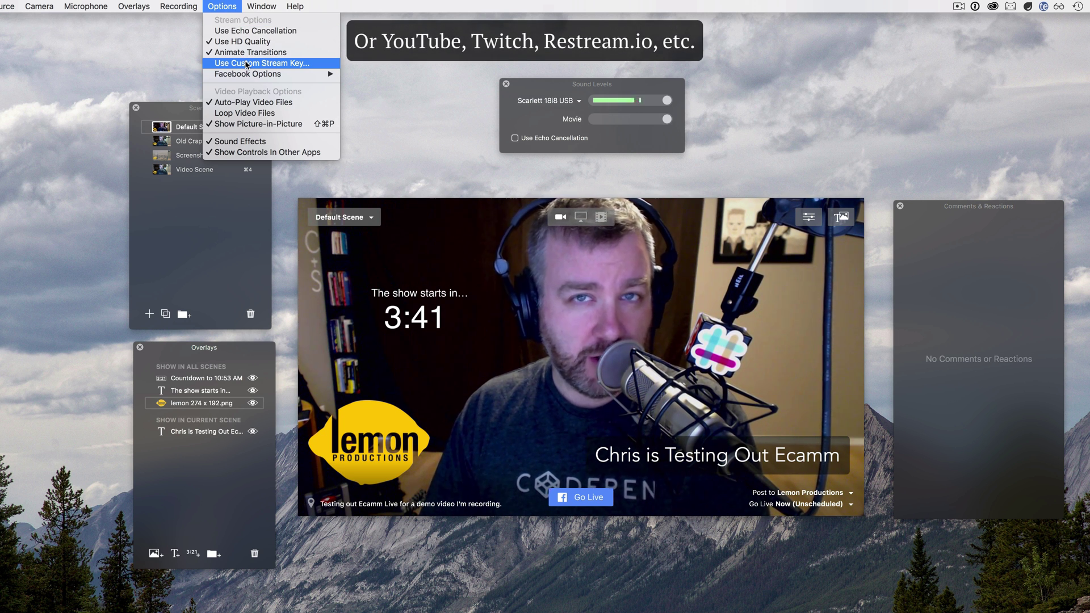
mouse_move(250, 76)
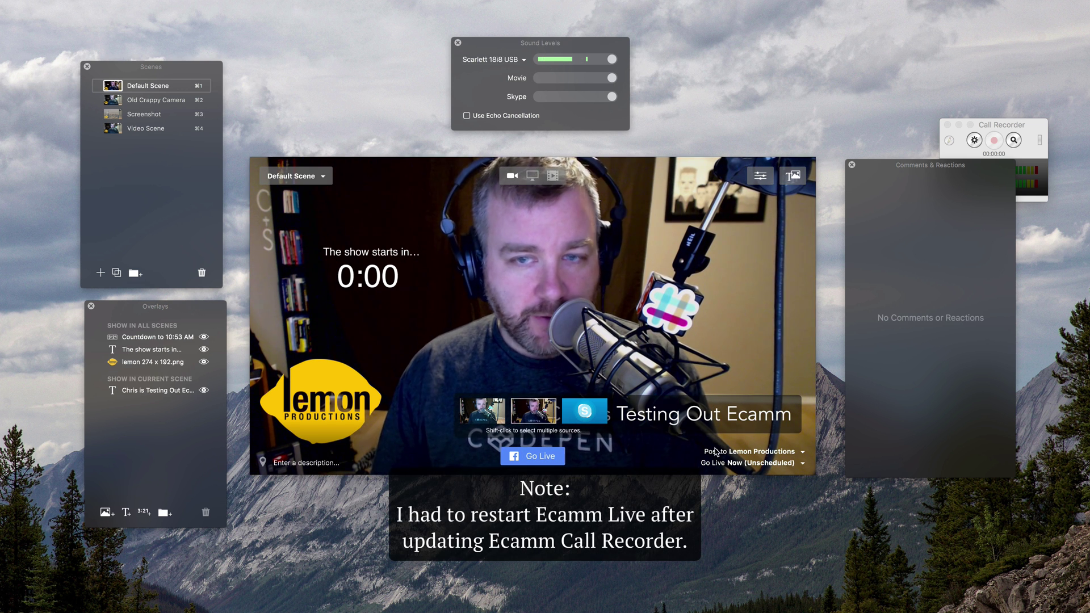
Step: Close the Call Recorder window, and preview Skype as the Default Scene's source before returning to the webcam
left_click(948, 126)
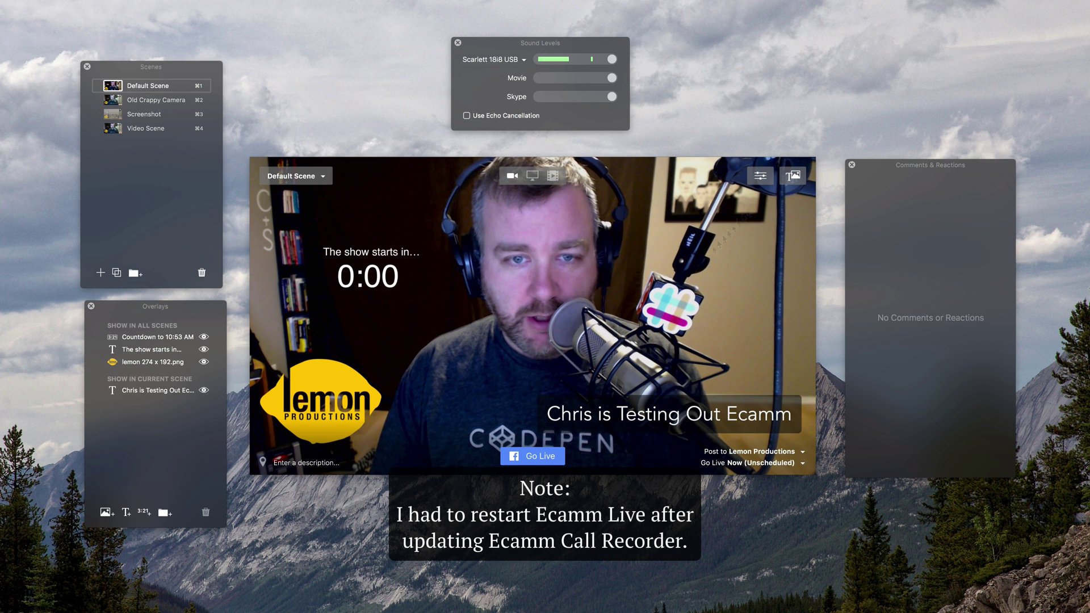
left_click(589, 415)
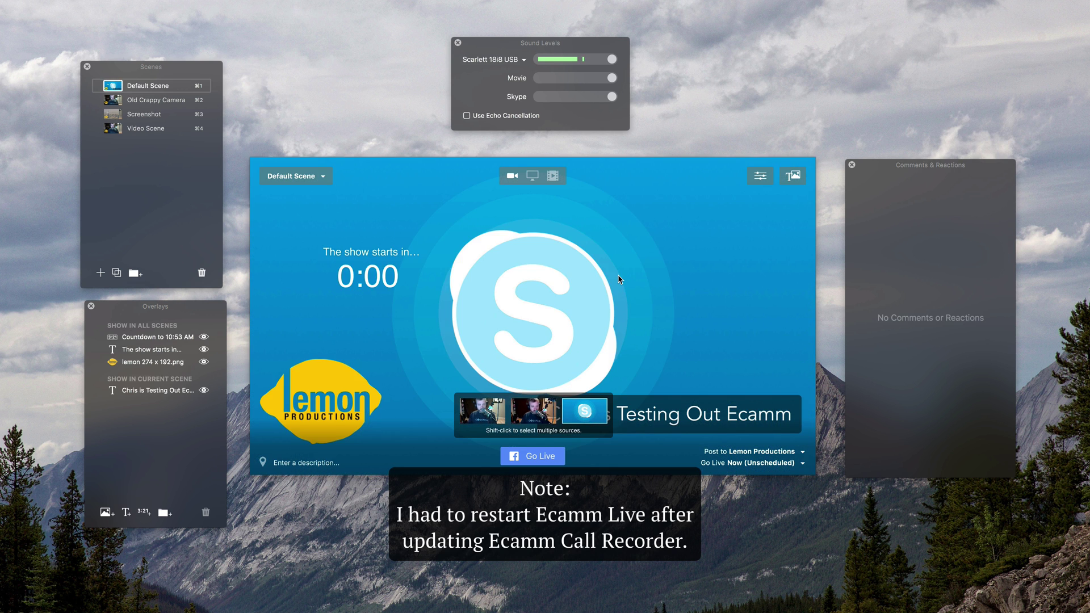
left_click(534, 417)
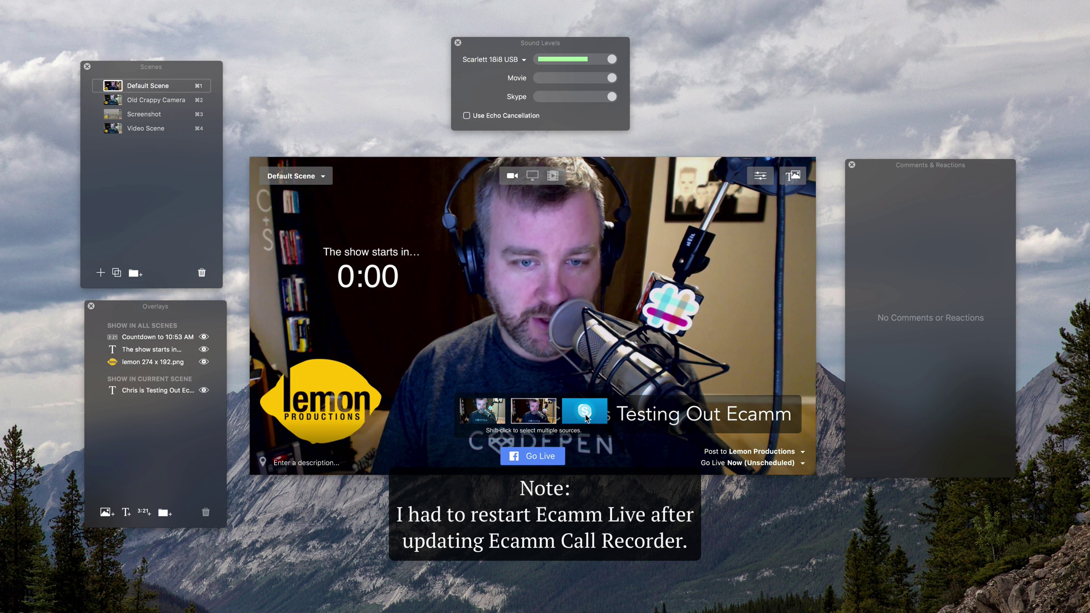
Step: Try a split screen of webcam and Skype, extend it with the second camera, and return to the single webcam
left_click(587, 419, "shift")
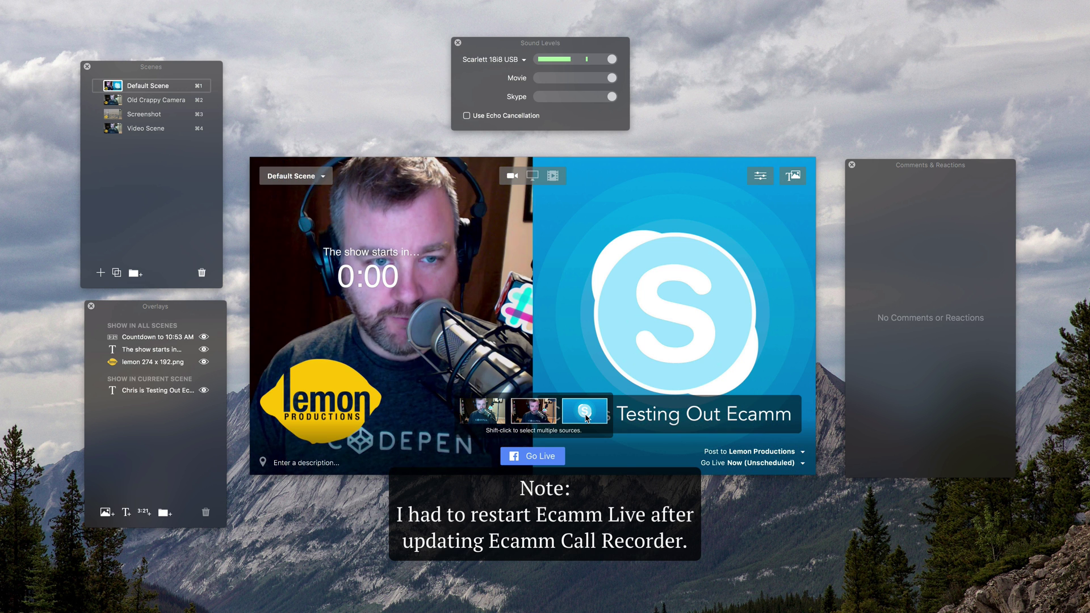
left_click(489, 419, "shift")
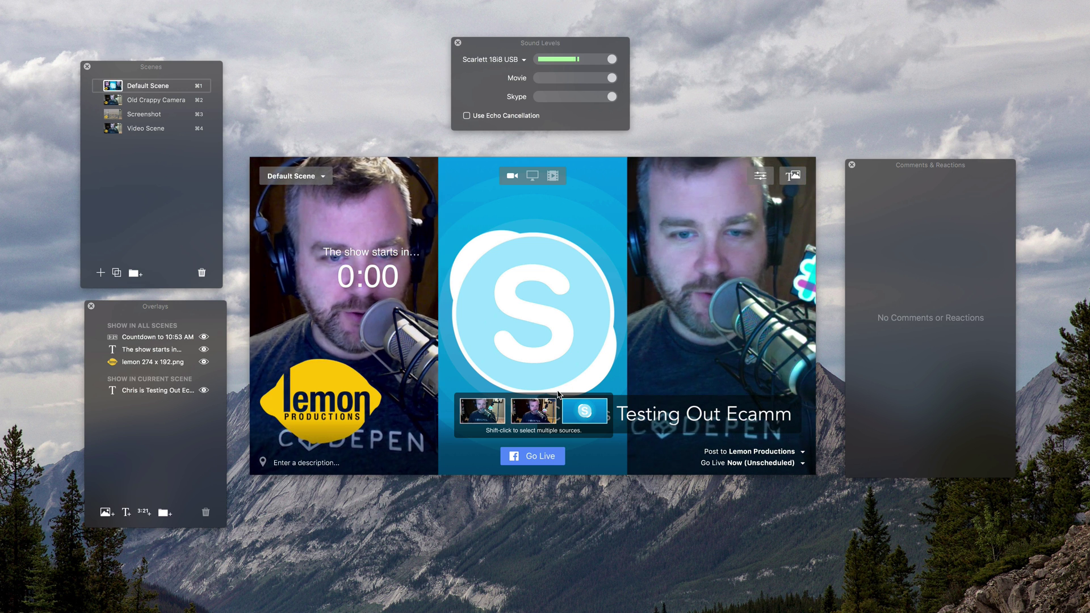
left_click(537, 411)
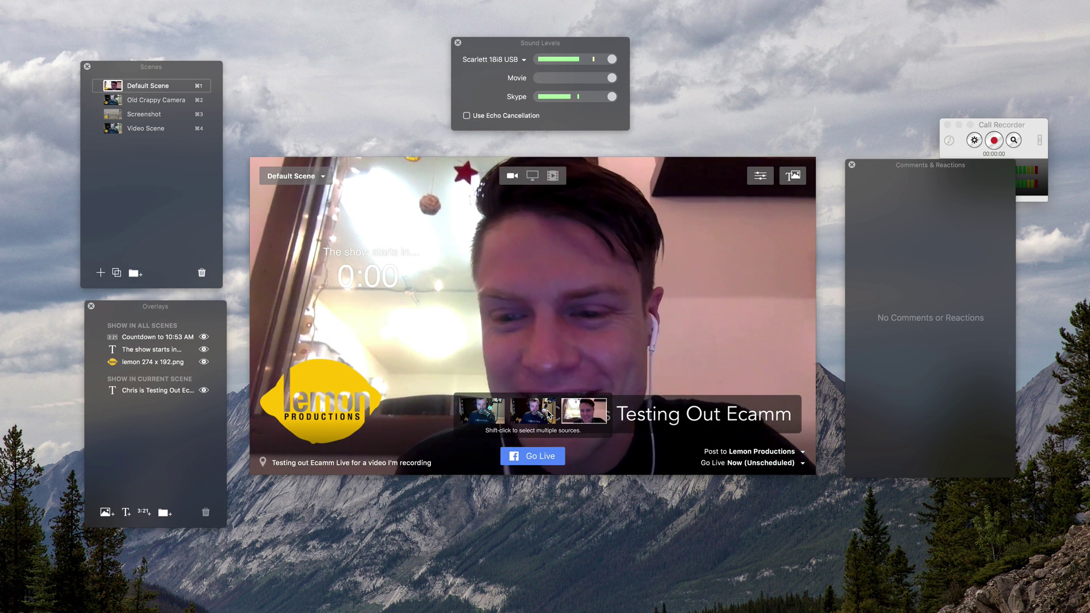
Step: Try the webcam and Skype guest side by side, and rearrange the split with the guest on the left and the webcam on the right
left_click(549, 416)
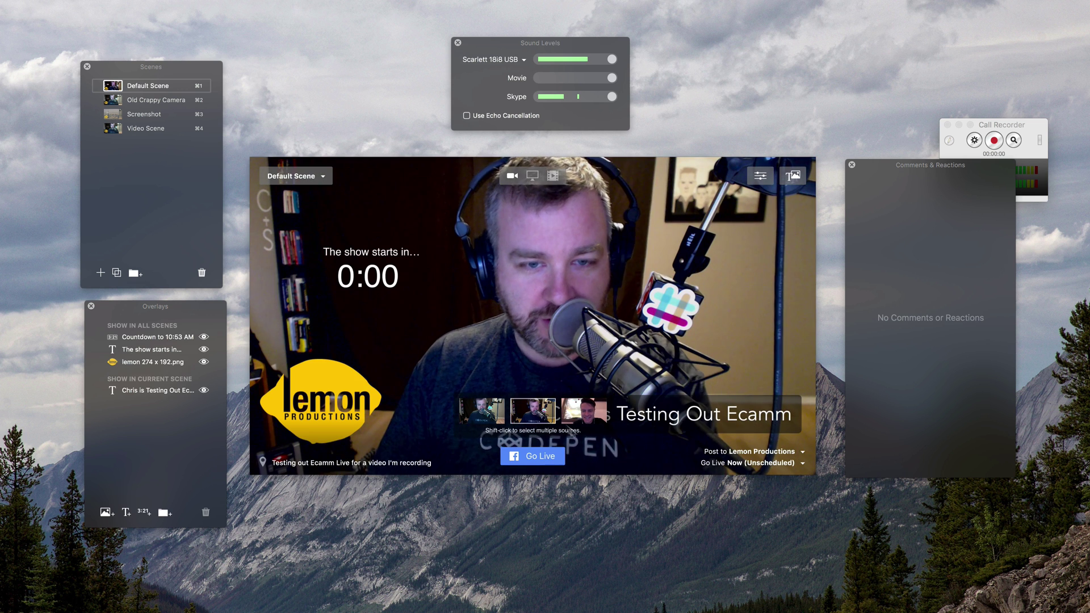
left_click(577, 423, "shift")
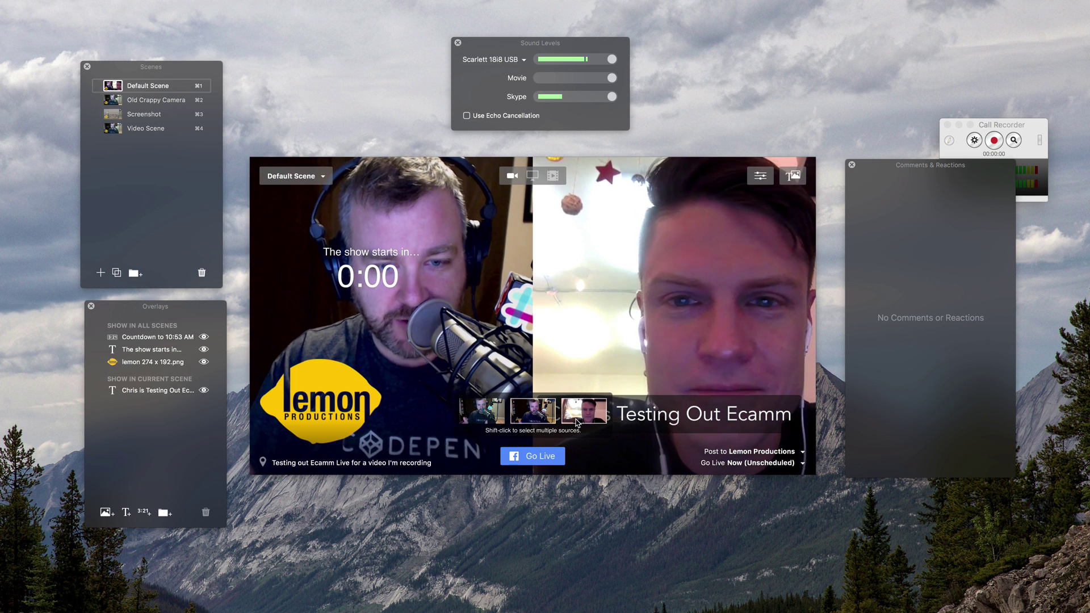
left_click(577, 423)
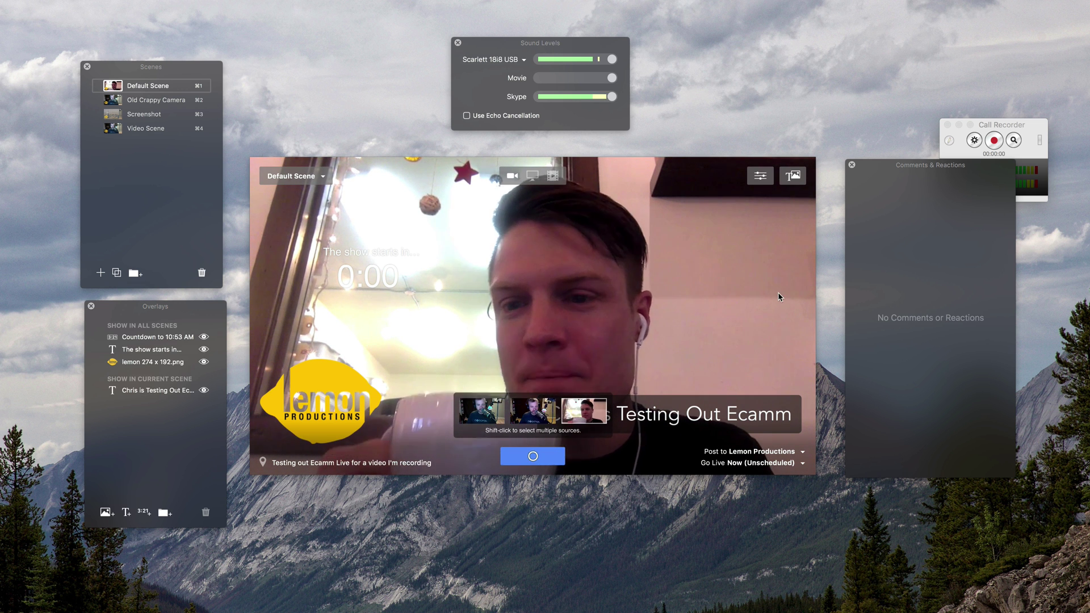
left_click(550, 414, "shift")
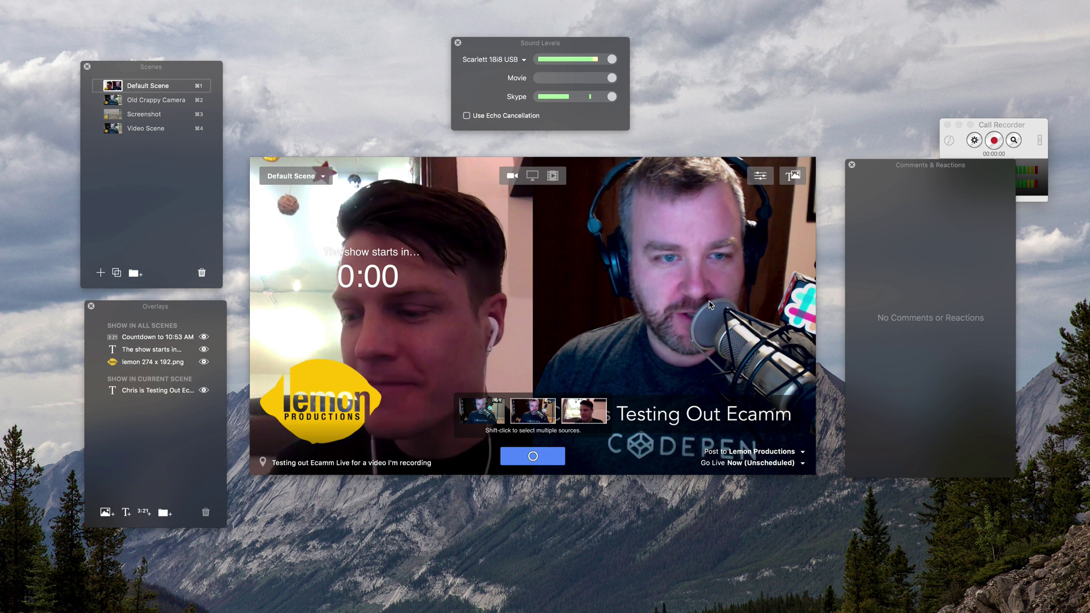
Step: Hide the "The show starts in…" and countdown overlays, and lower the Skype sound level to less than half
left_click(204, 349)
left_click(204, 337)
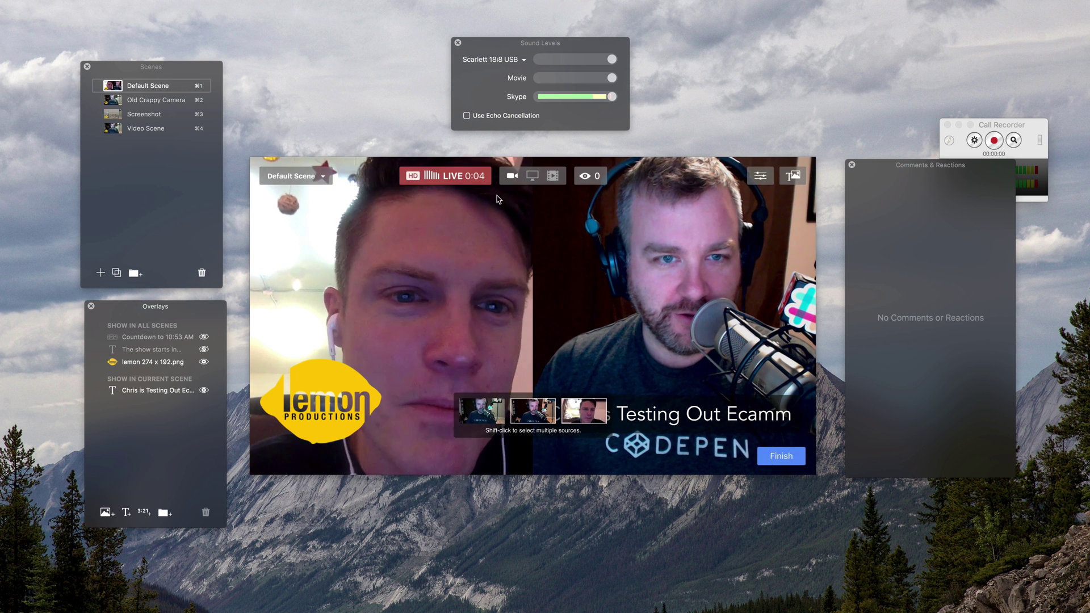
left_click_drag(612, 96, 575, 98)
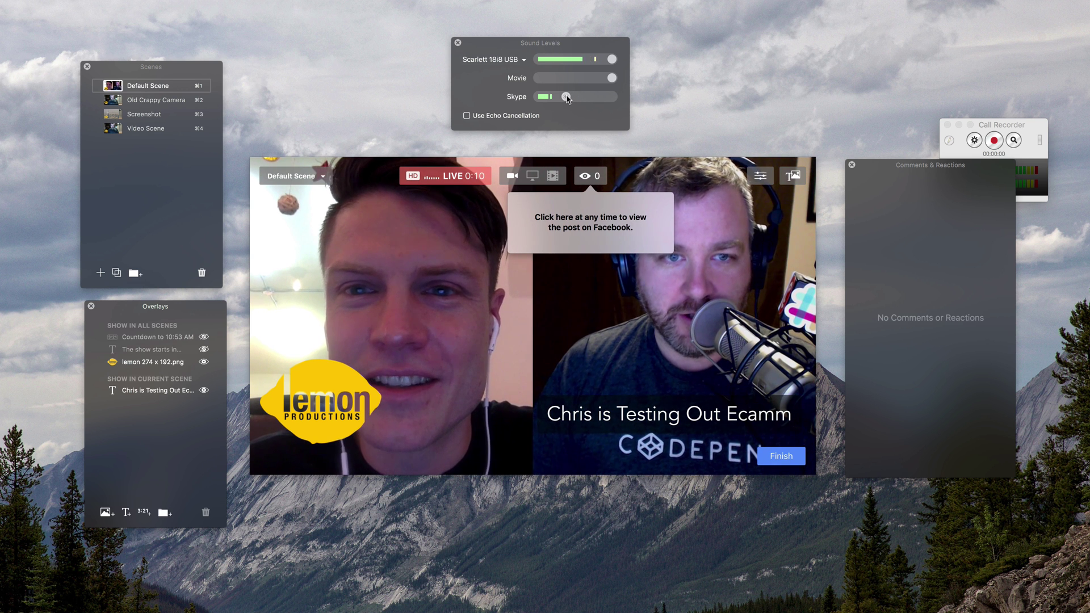
Step: Open the viewer comments of the live broadcast and create an overlay from the "Hey!" comment
mouse_move(615, 264)
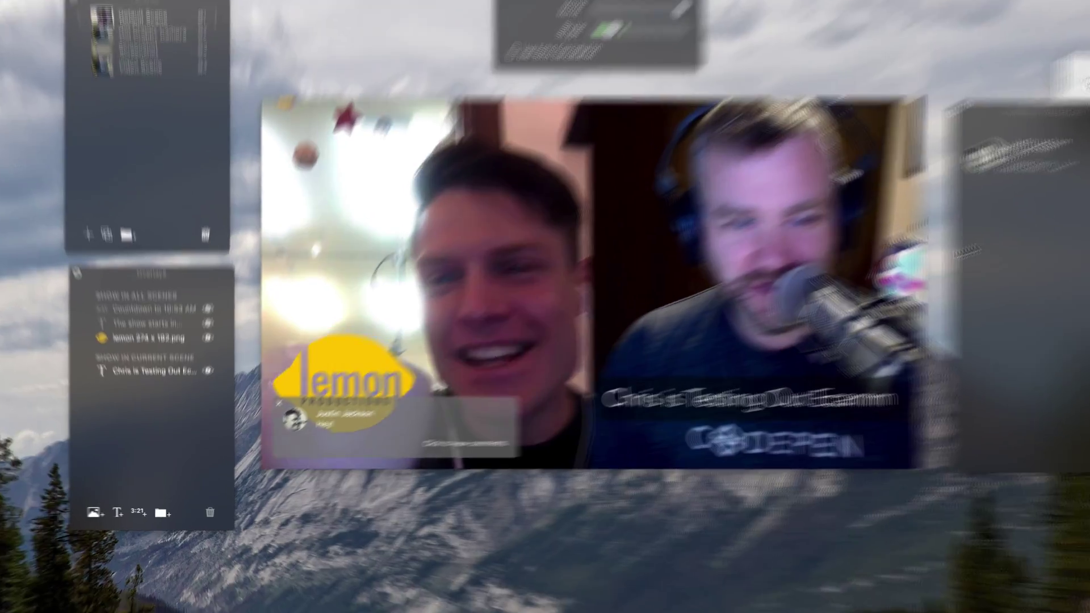
mouse_move(408, 403)
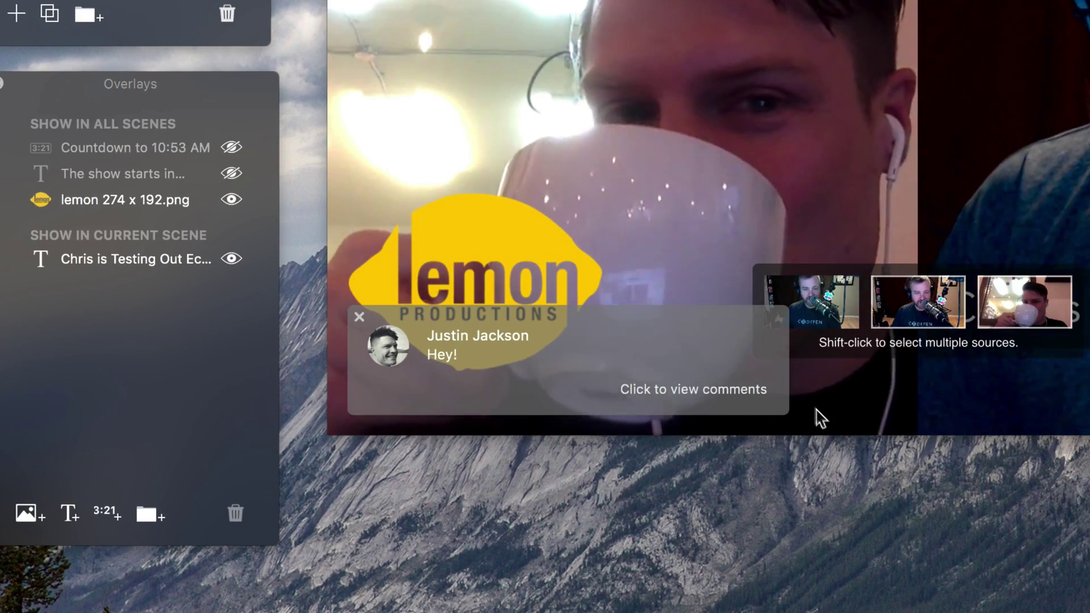
left_click(691, 380)
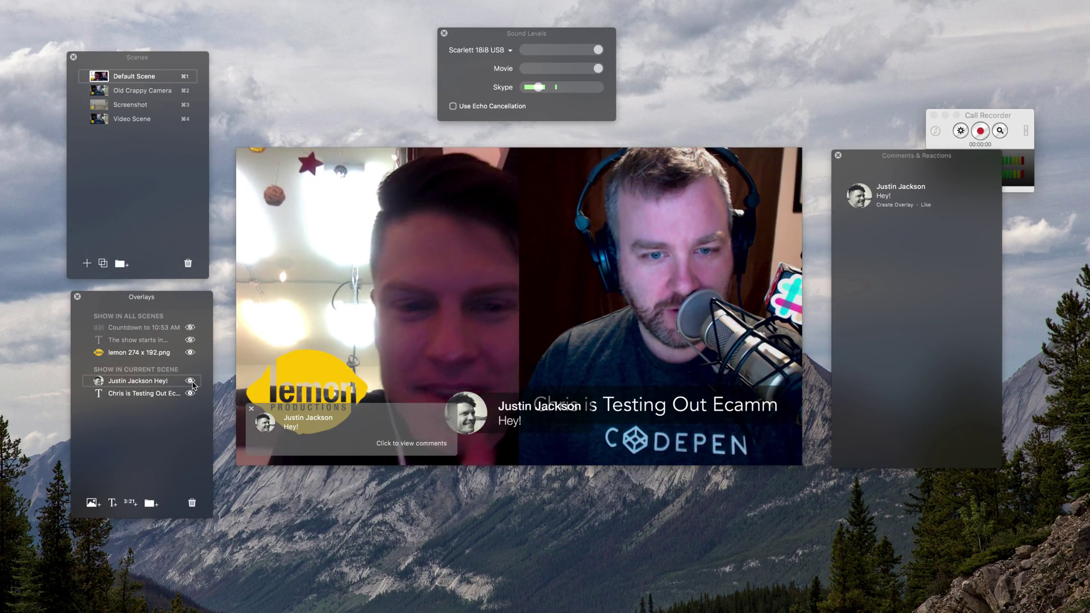
Step: Try hiding and showing the "Hey!" comment overlay in the current scene
left_click(190, 380)
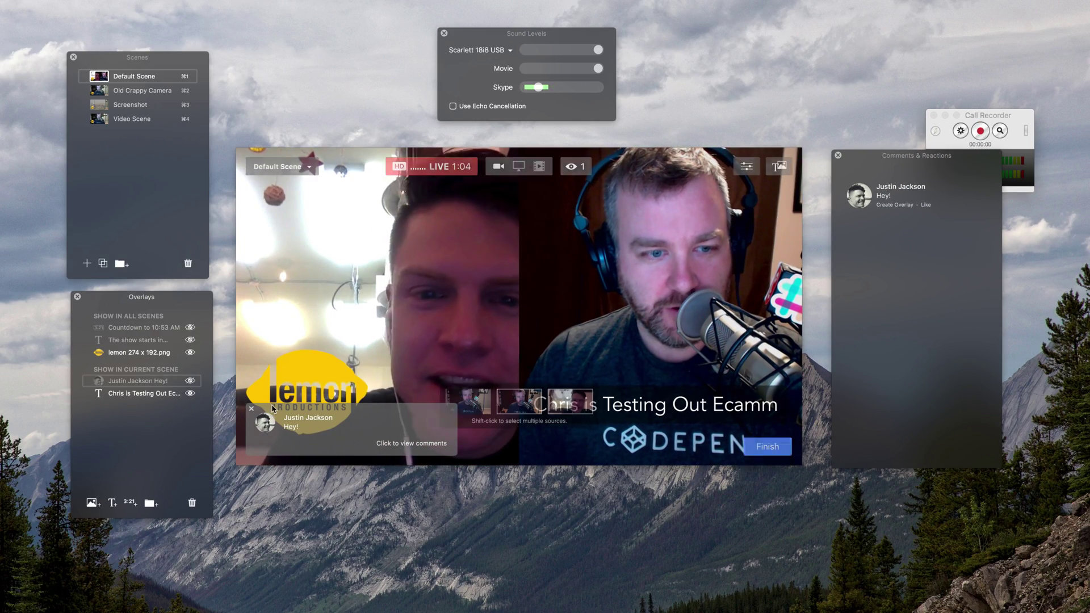
left_click(190, 380)
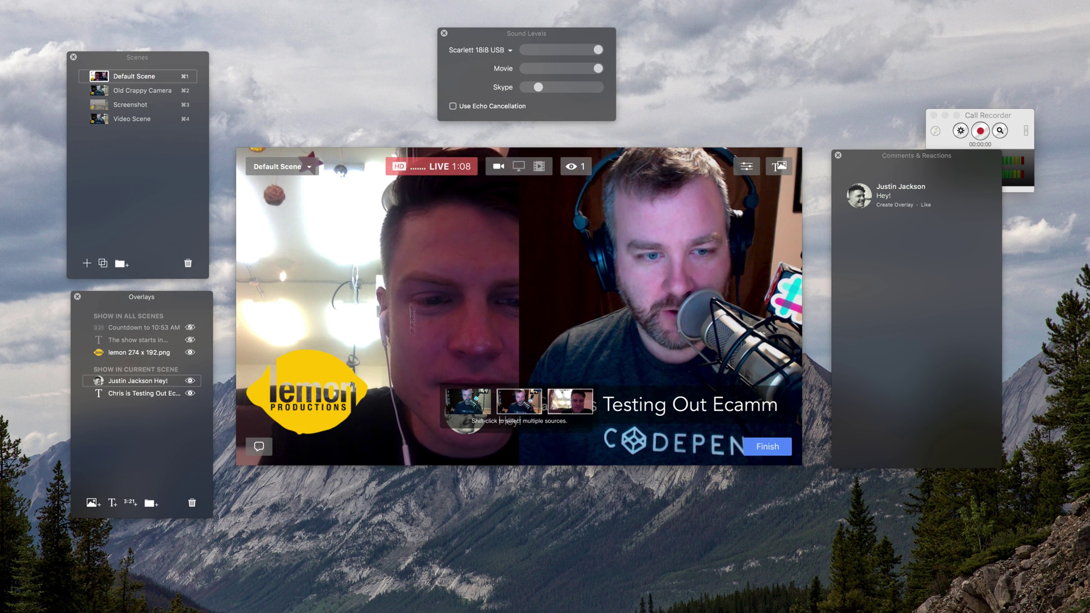
left_click(190, 381)
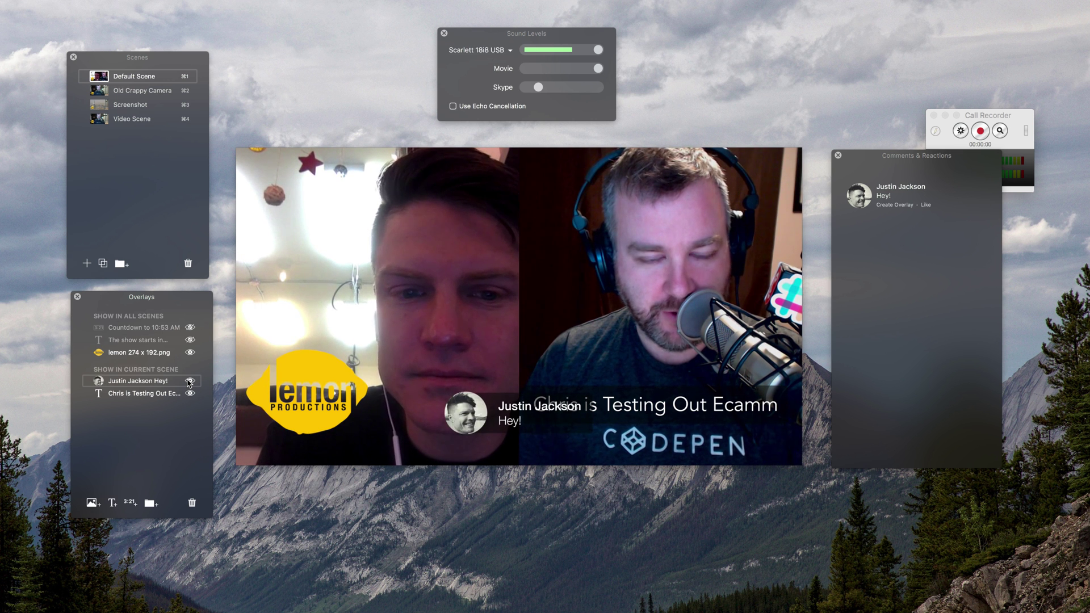
left_click(191, 381)
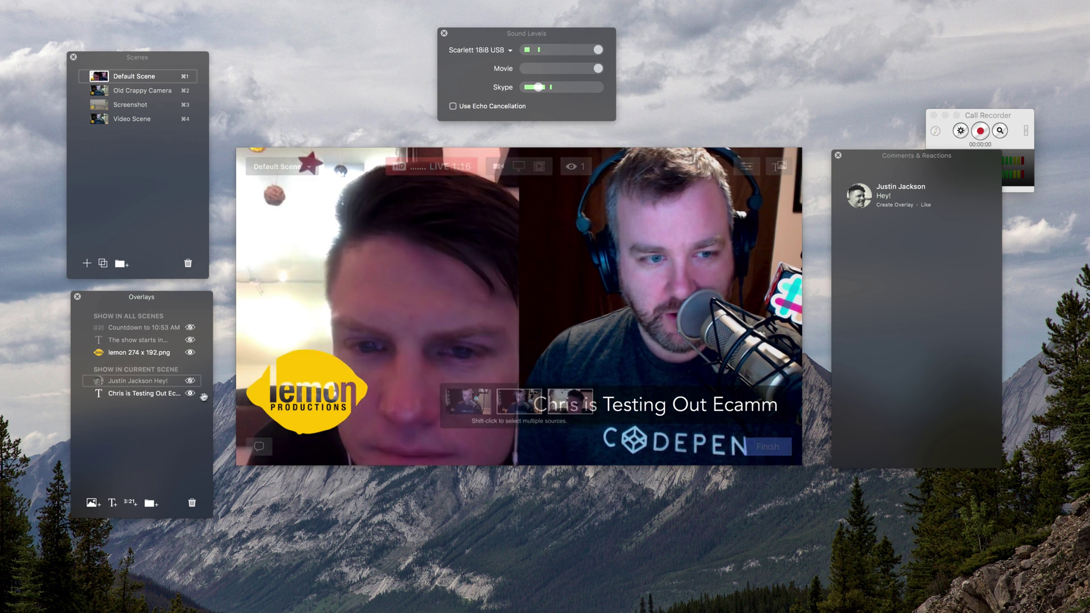
Step: Show only the Skype guest, and hide the current scene's title text and the lemon 274 x 192.png logo
left_click(570, 406)
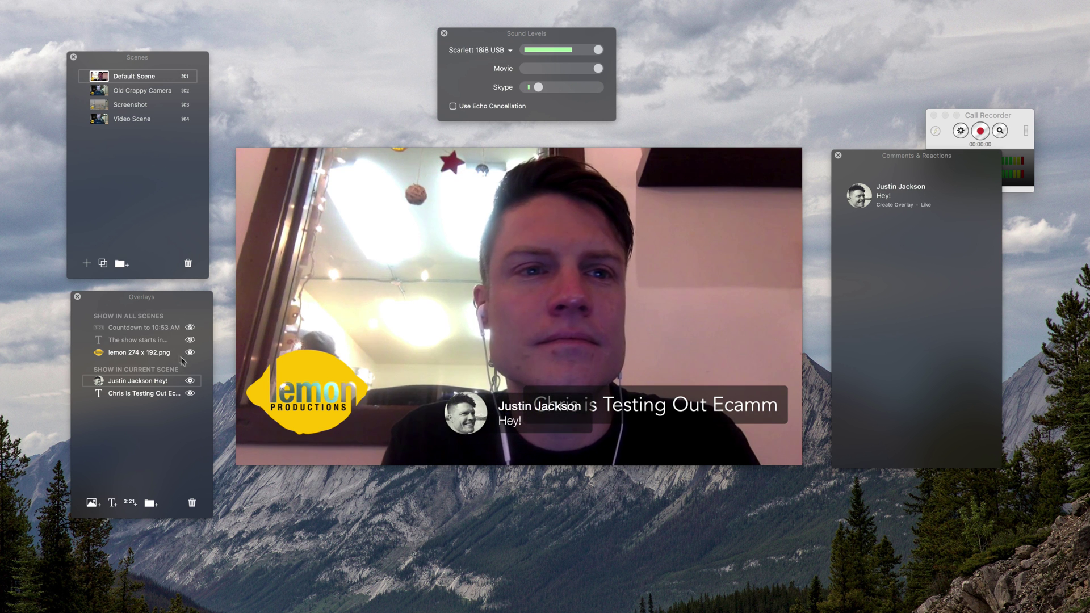
left_click(191, 394)
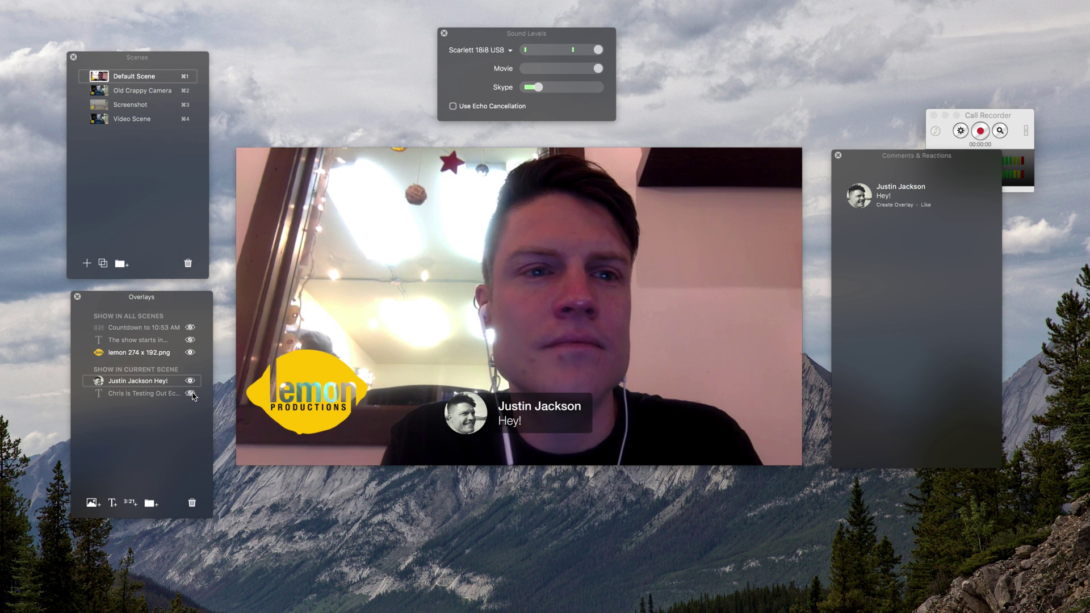
left_click(191, 353)
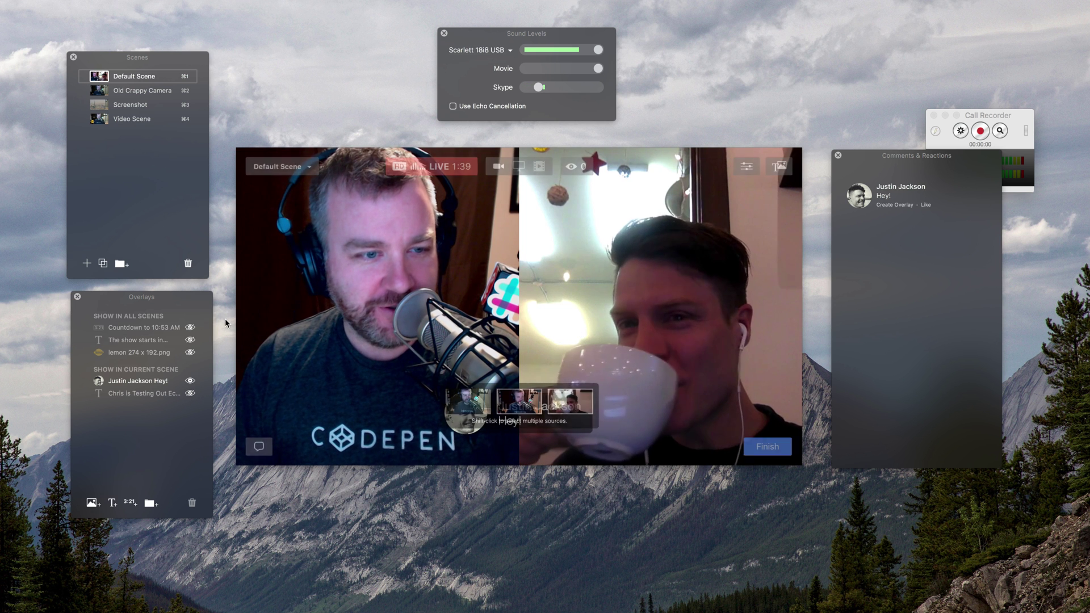
Step: Toggle the lemon logo on and off again, and hide the "Hey!" comment overlay so no overlays are shown
left_click(190, 353)
left_click(190, 353)
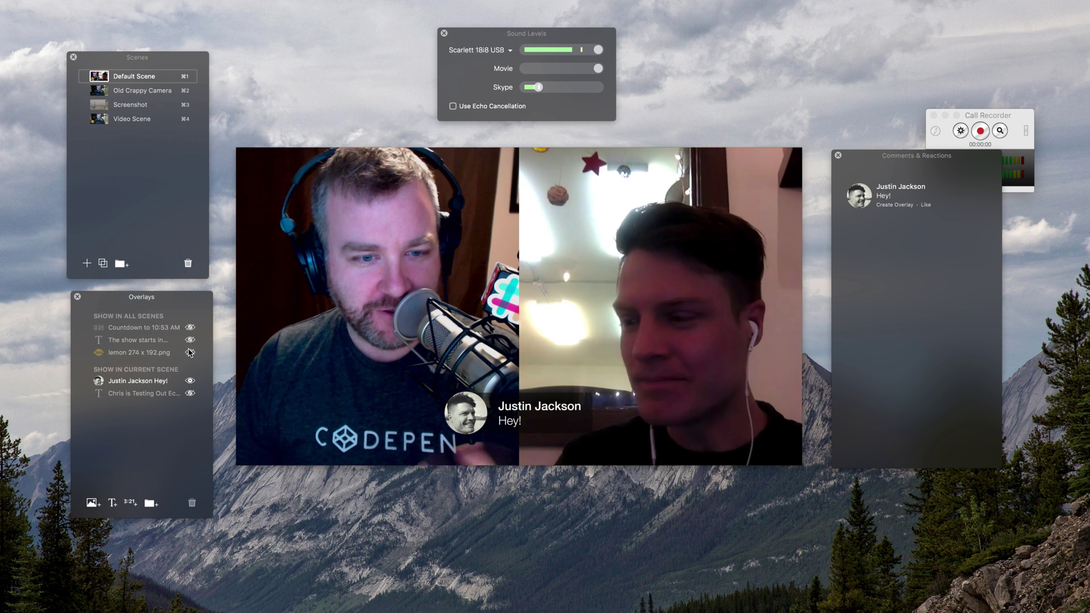
left_click(190, 352)
left_click(191, 353)
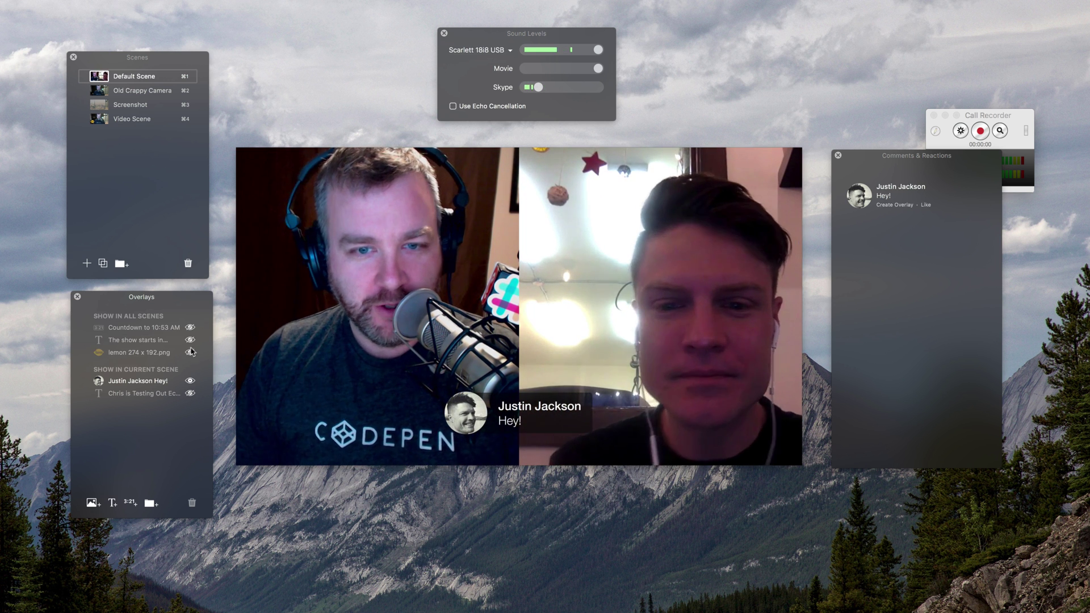
left_click(191, 382)
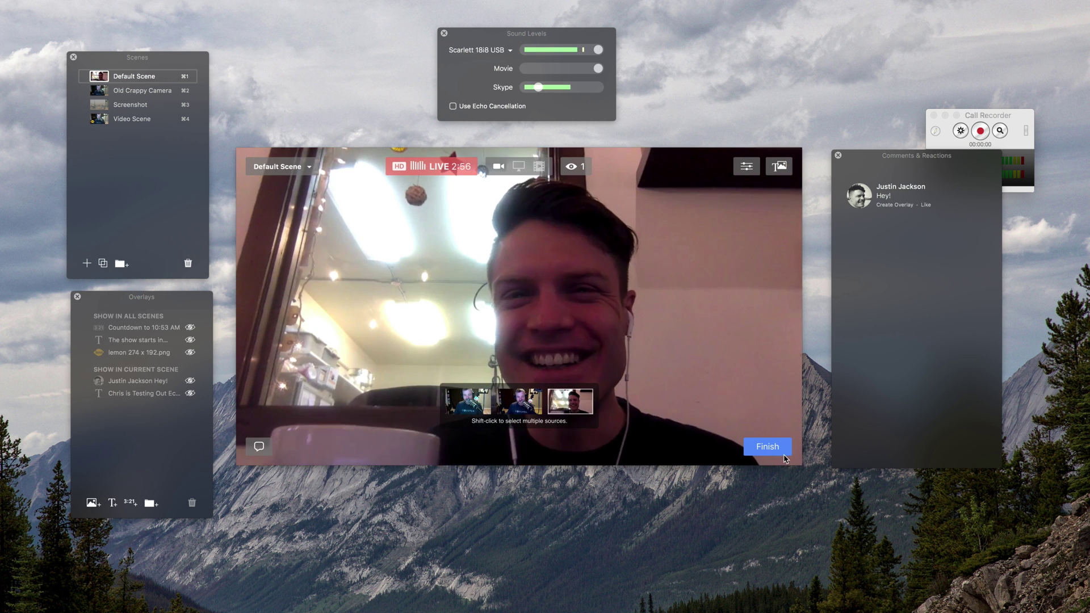
Step: Finish the live Facebook broadcast and dismiss the end-of-broadcast dialog without using its post or recording options
left_click(783, 453)
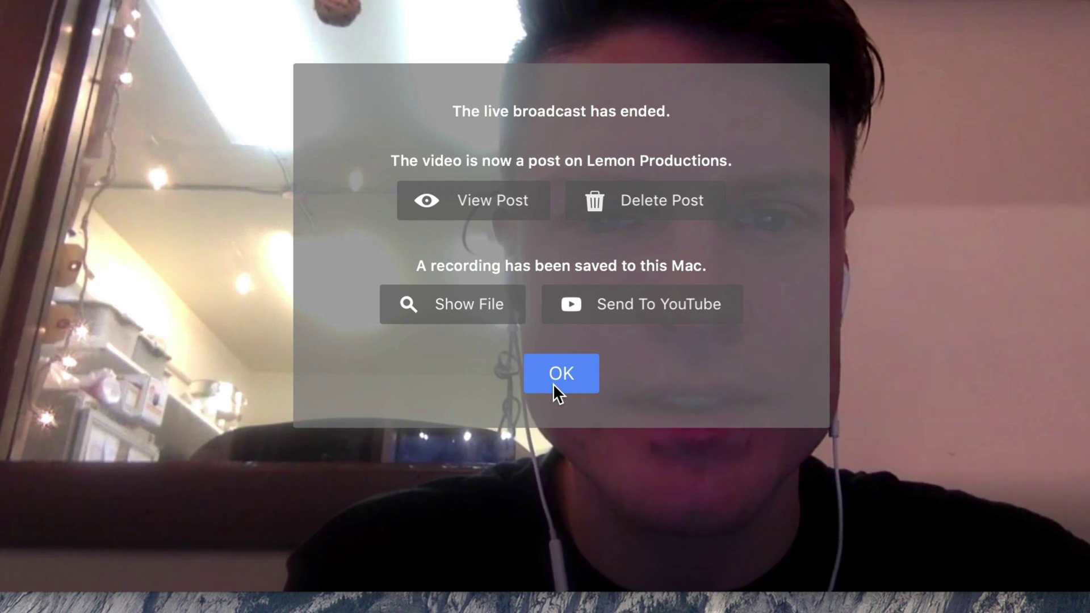
left_click(559, 380)
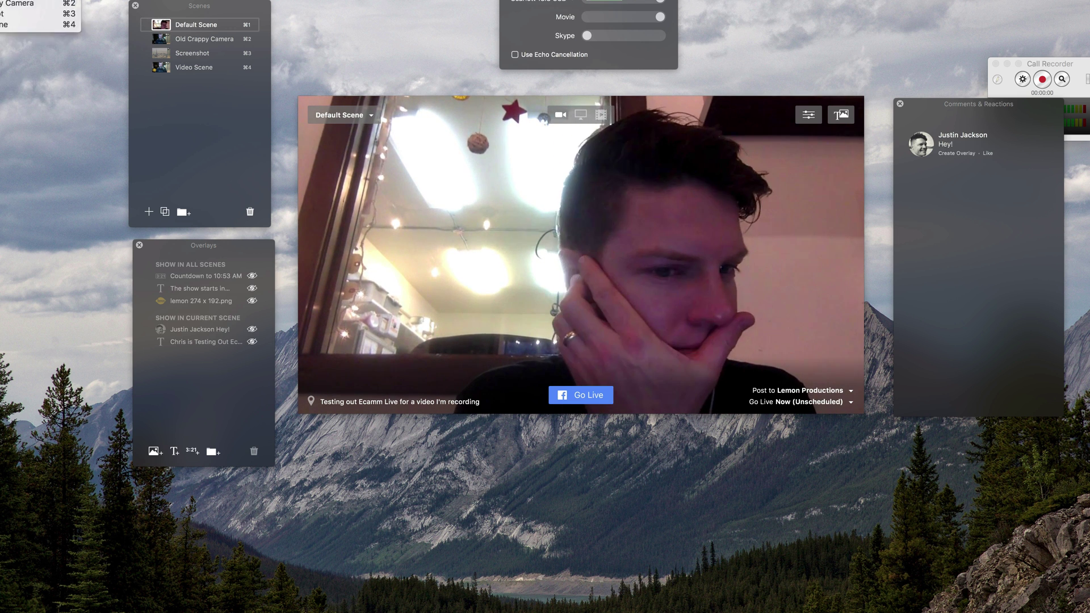
key("Right")
key("Right")
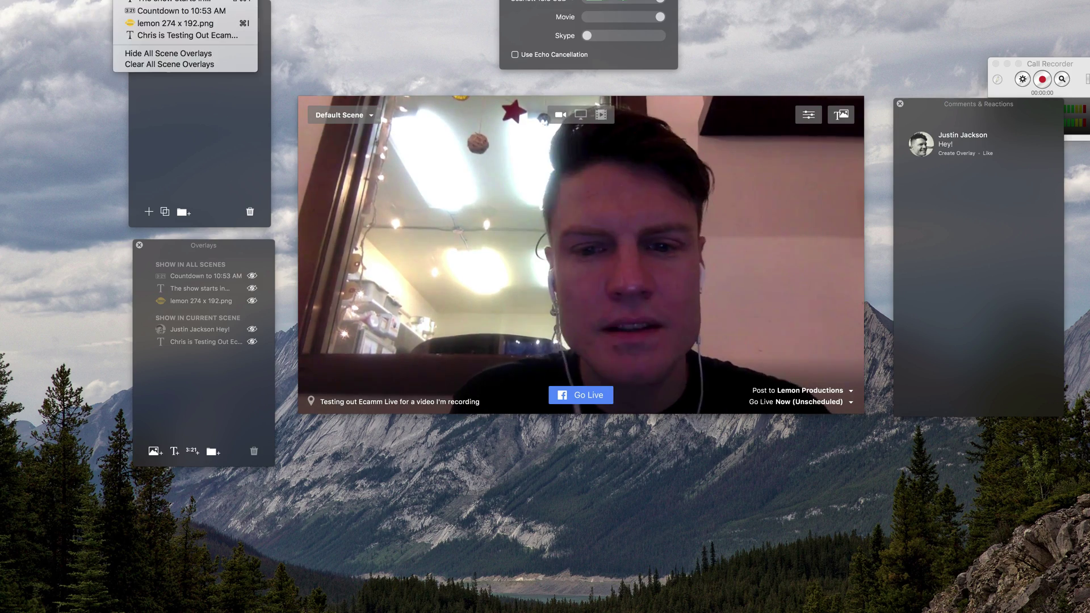